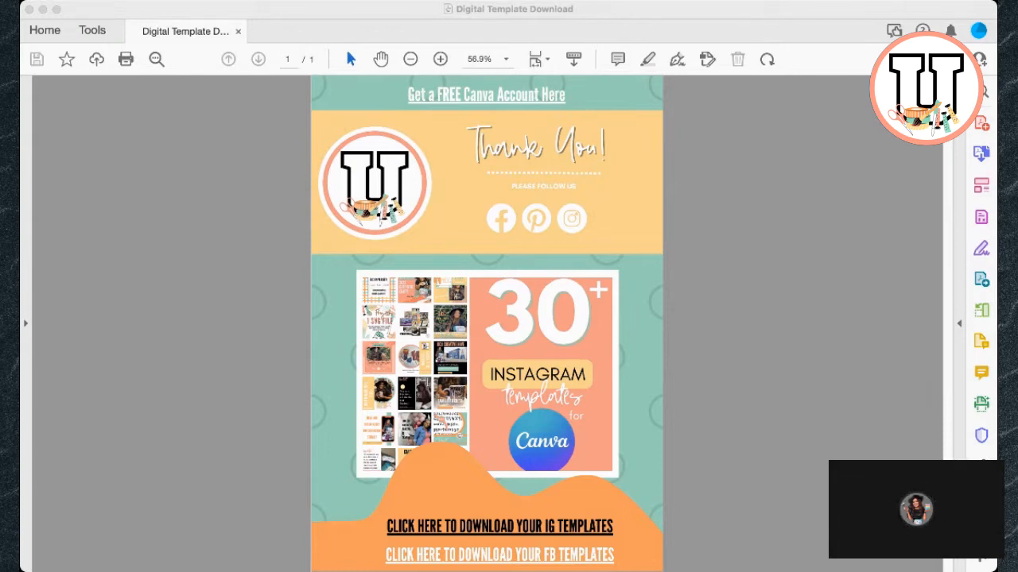
Follow the IG templates download link in the PDF and open the shared template set as an editable design in Canva
click(629, 300)
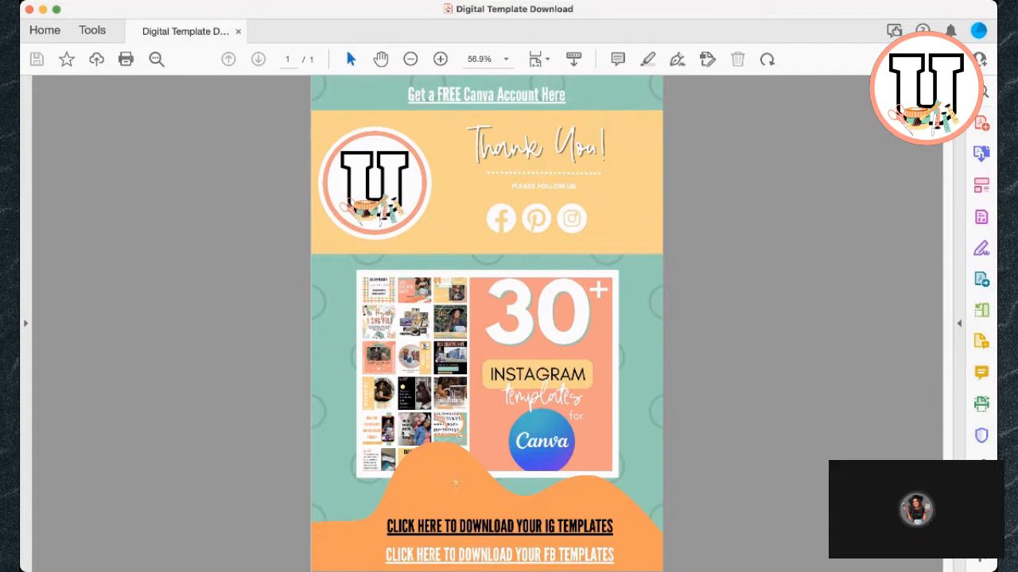
click(481, 526)
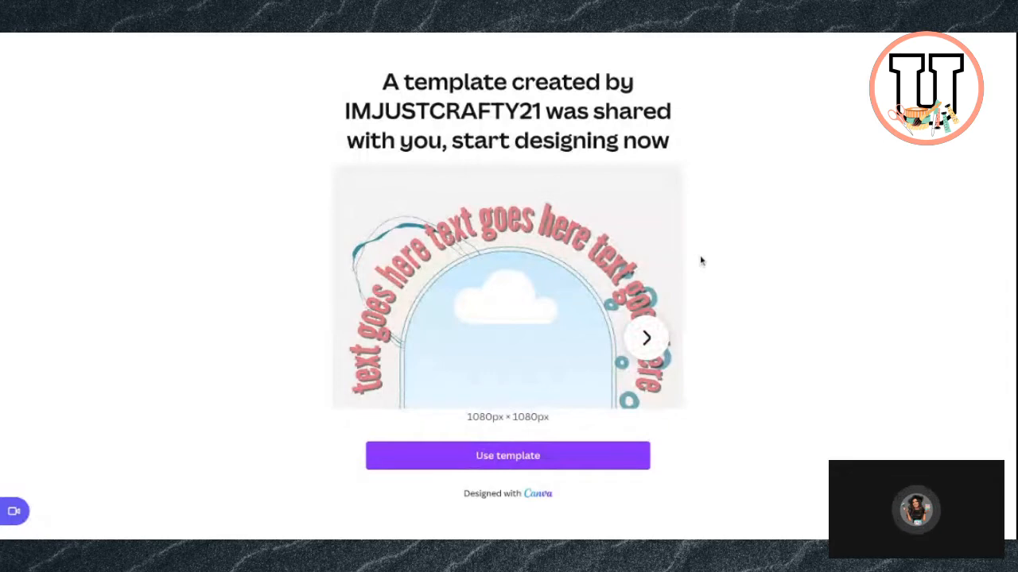
click(513, 461)
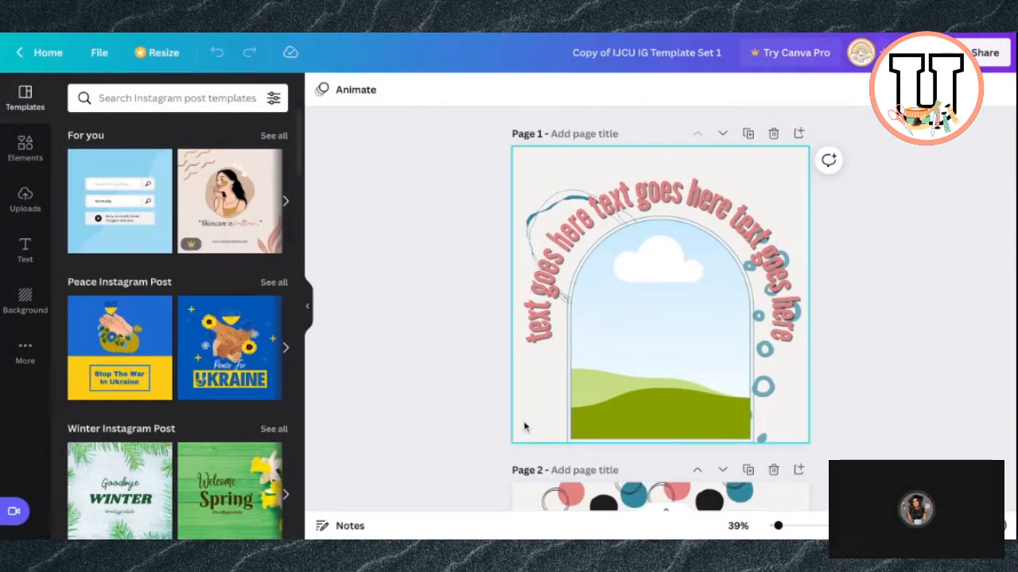
Look through the template pages in the scrolling page view and return to page 1
scroll(654, 430, down, 20)
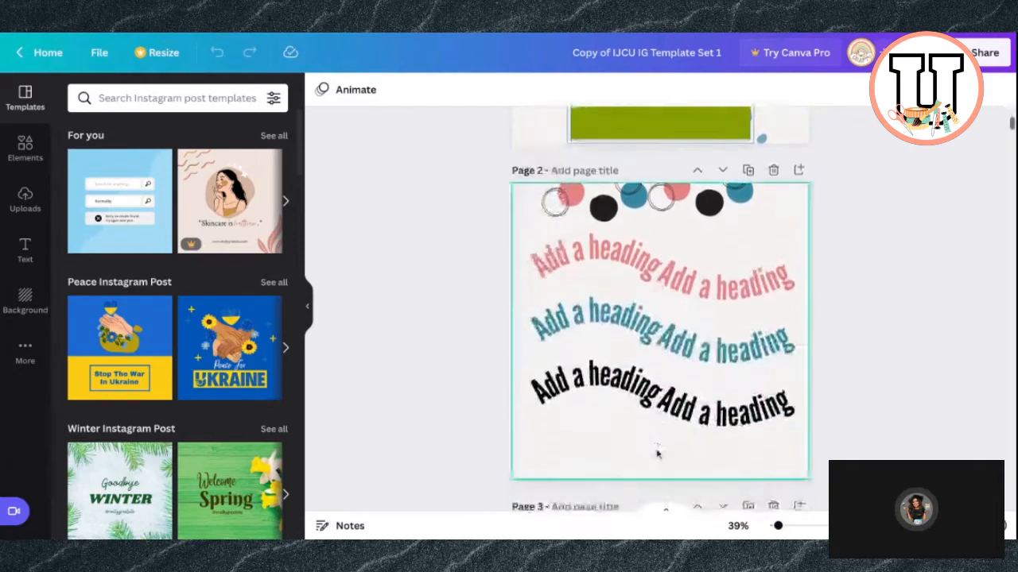
scroll(658, 454, down, 20)
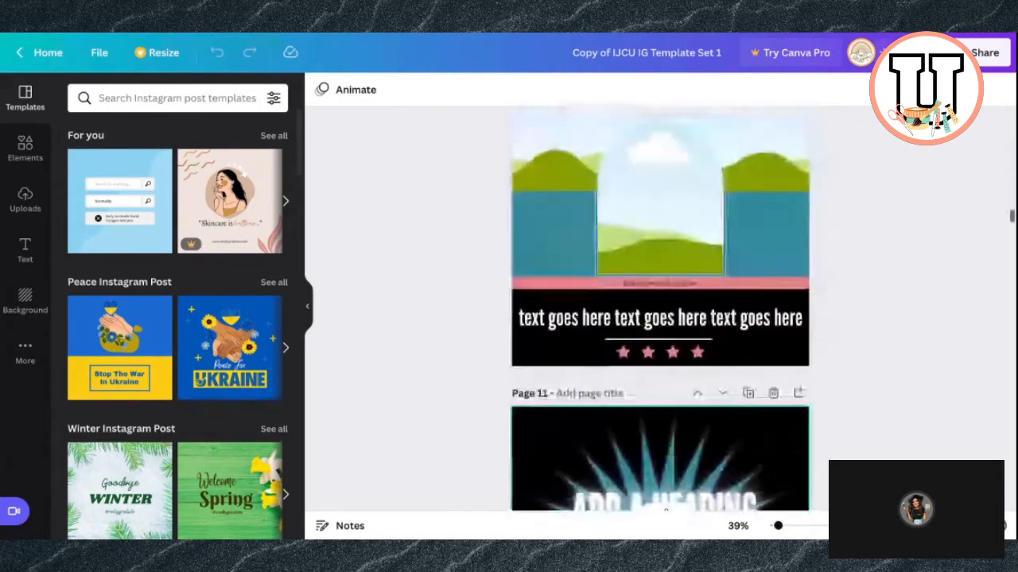
scroll(658, 397, down, 8)
scroll(658, 397, up, 20)
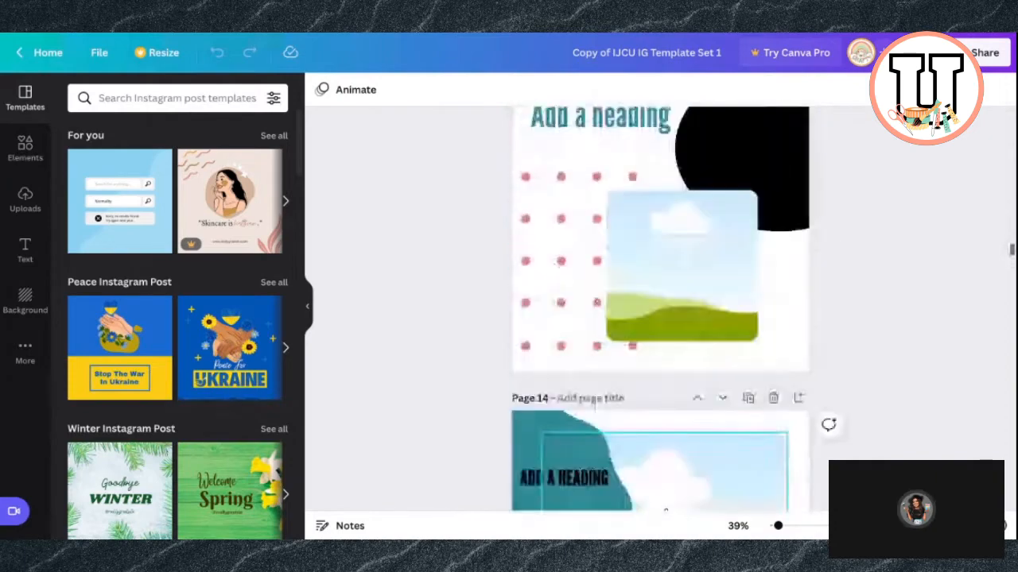
scroll(658, 398, up, 20)
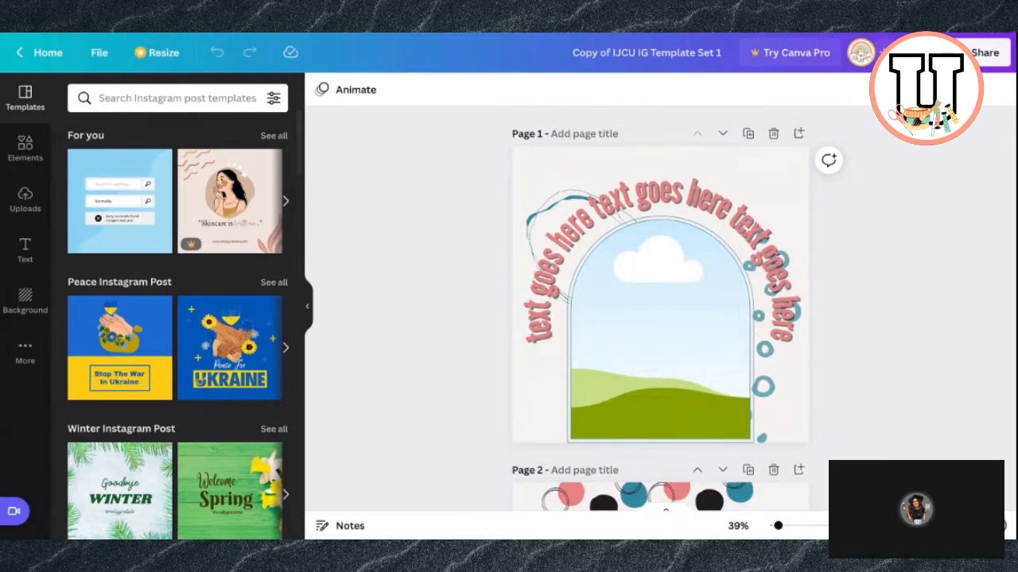
Switch to the grid view and examine the layouts of all the template pages
click(938, 525)
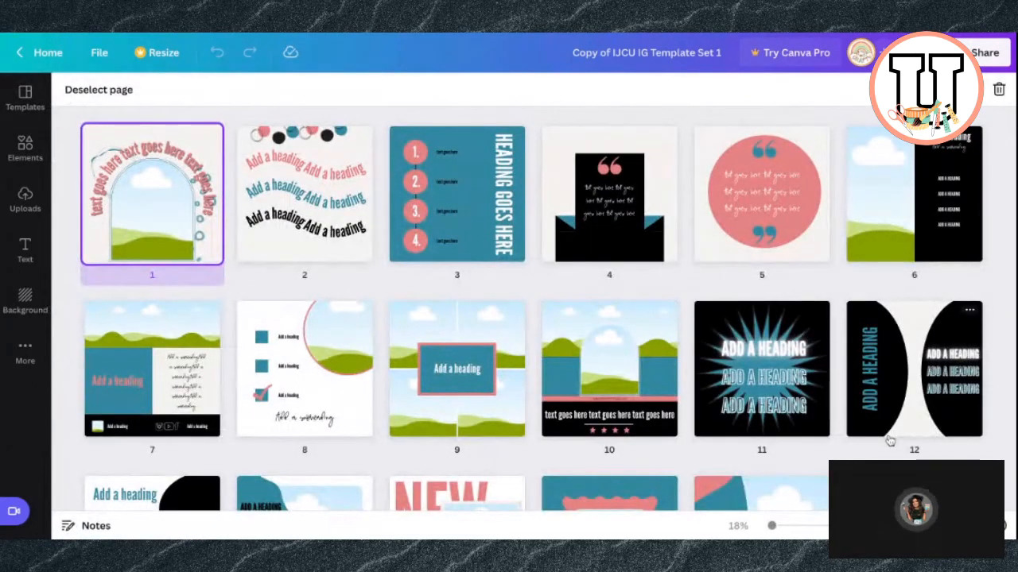
scroll(879, 450, down, 1)
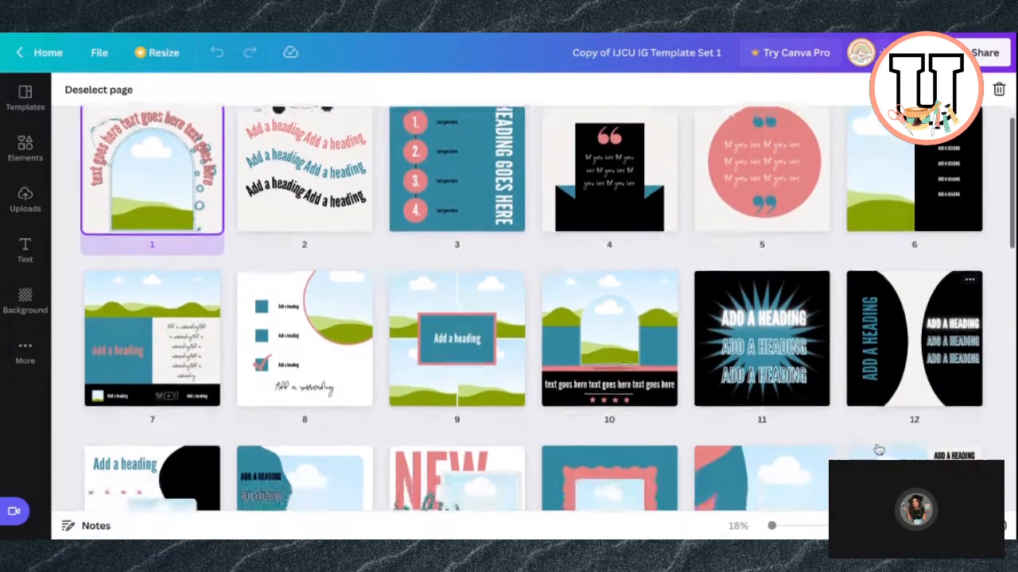
scroll(878, 450, down, 5)
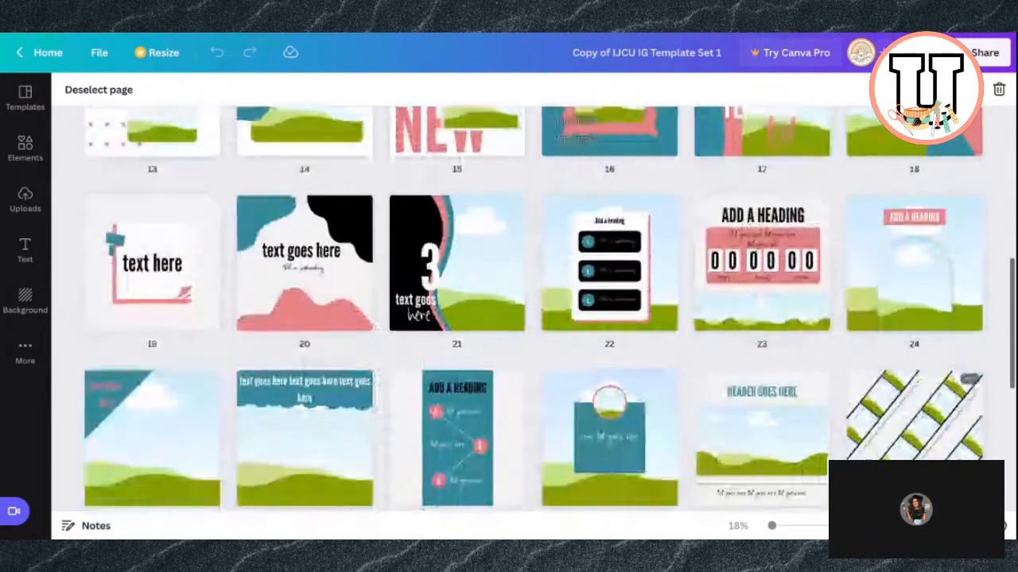
scroll(879, 450, down, 4)
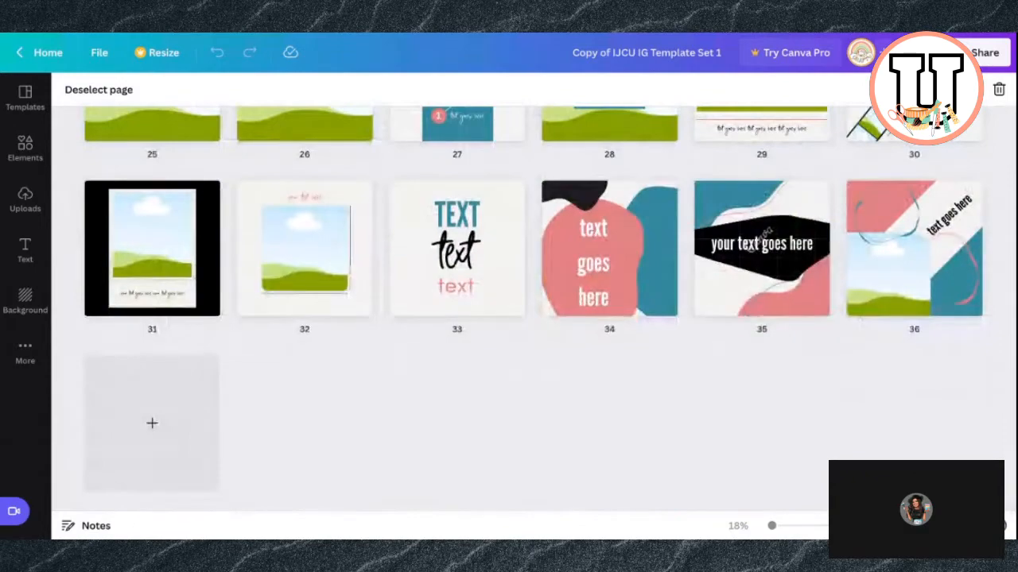
scroll(751, 334, up, 10)
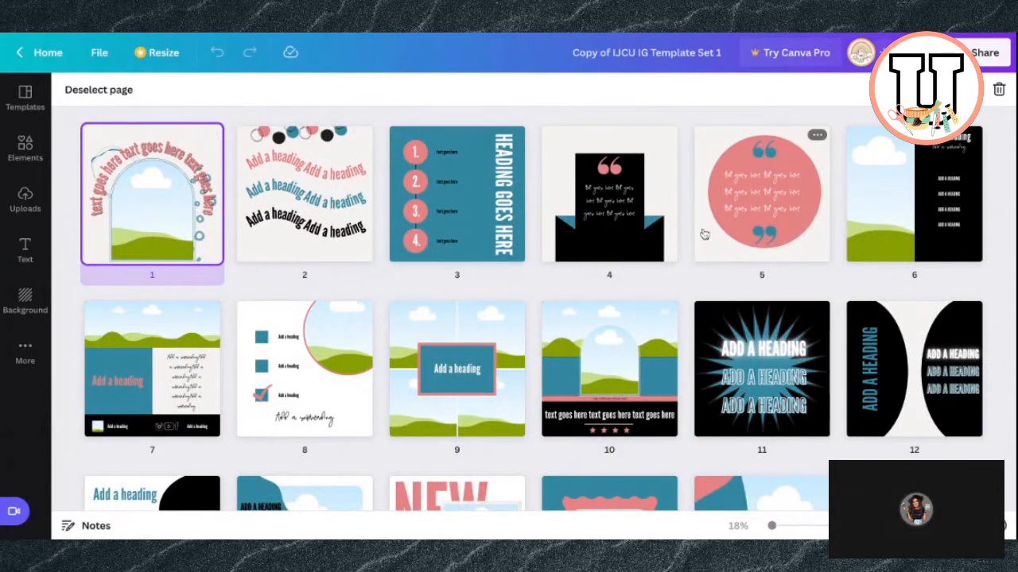
scroll(745, 367, down, 2)
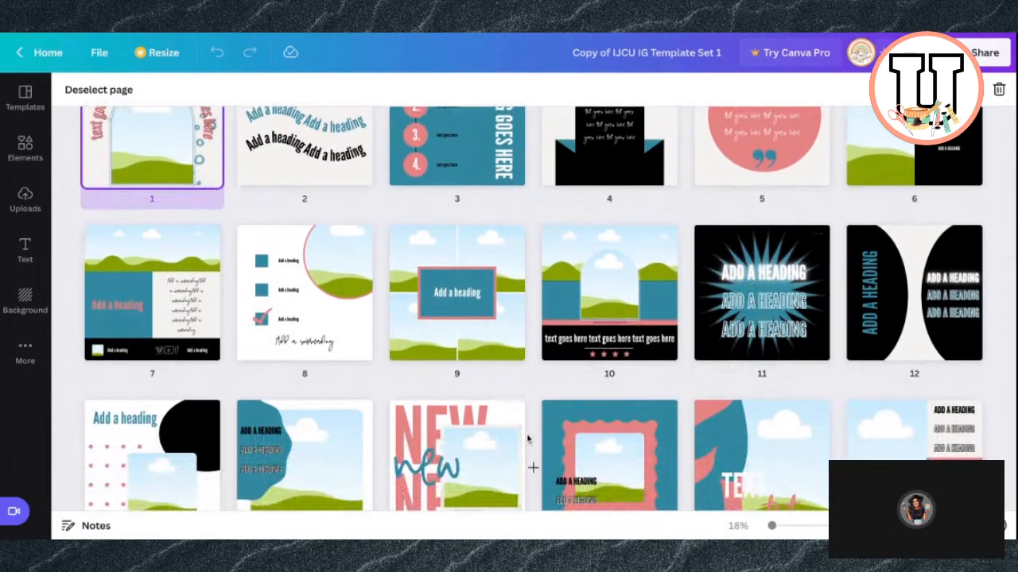
scroll(528, 440, down, 1)
scroll(537, 440, down, 5)
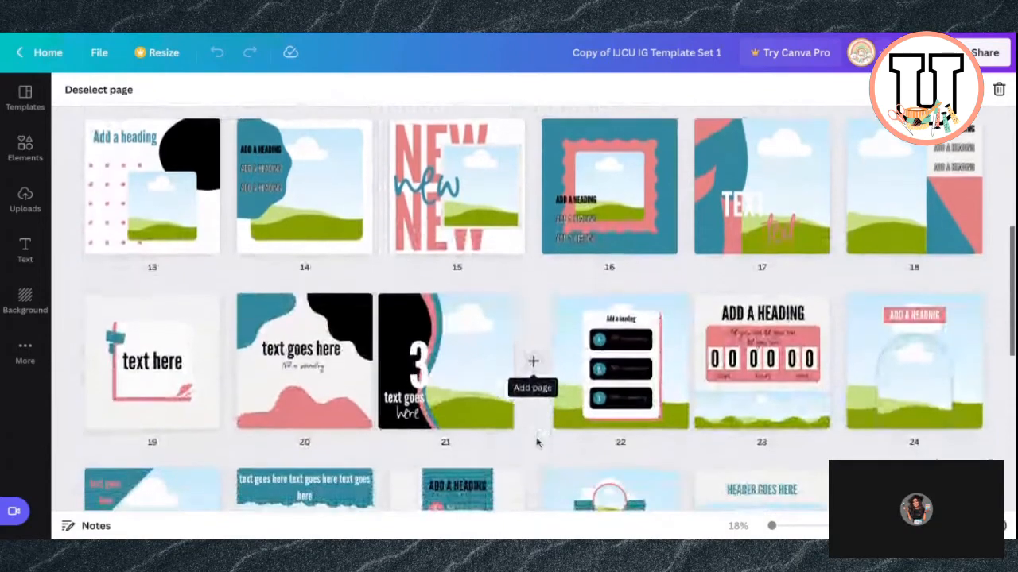
scroll(811, 342, down, 5)
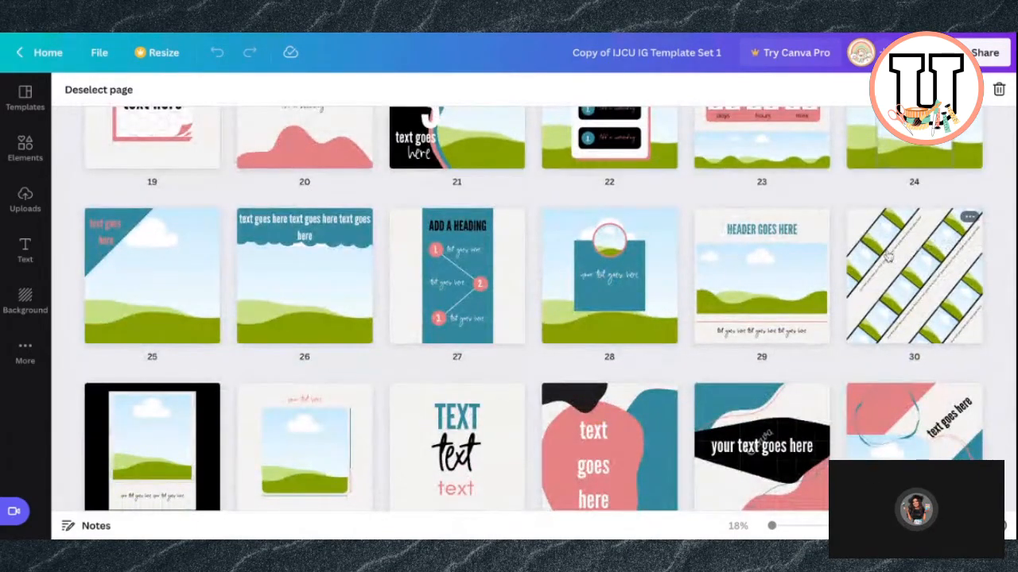
scroll(748, 362, down, 4)
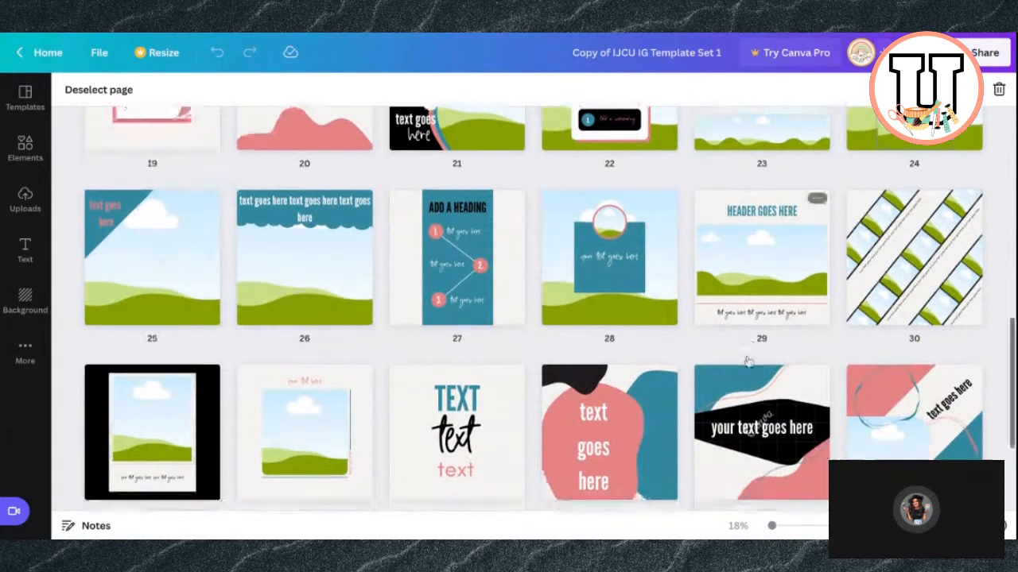
scroll(749, 362, up, 15)
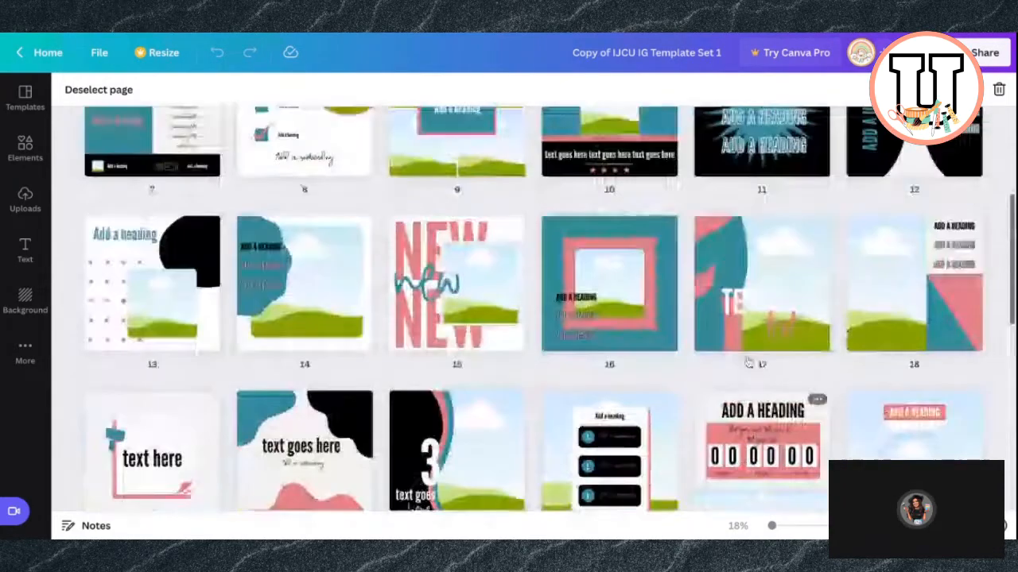
scroll(533, 308, down, 14)
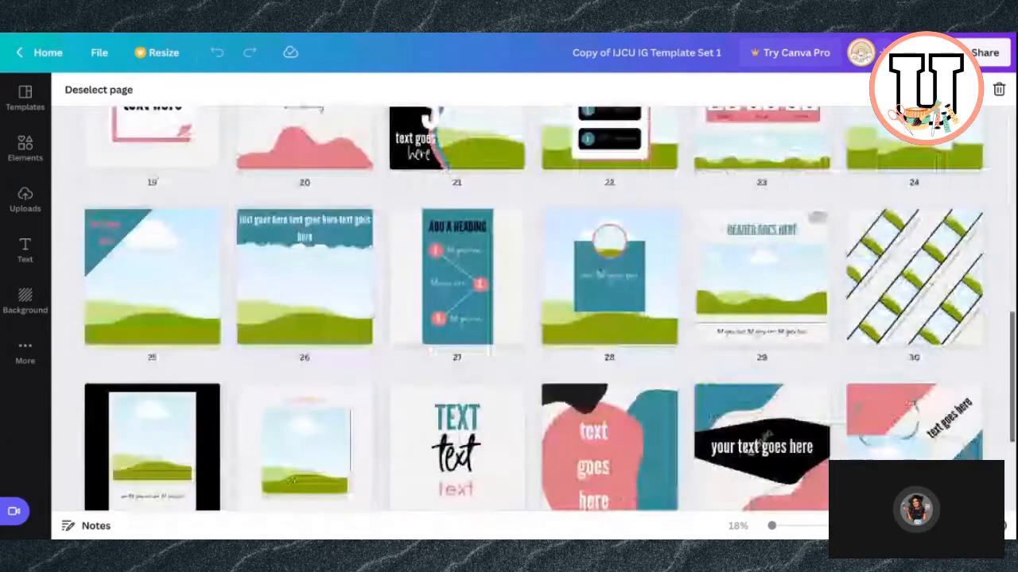
scroll(749, 363, up, 14)
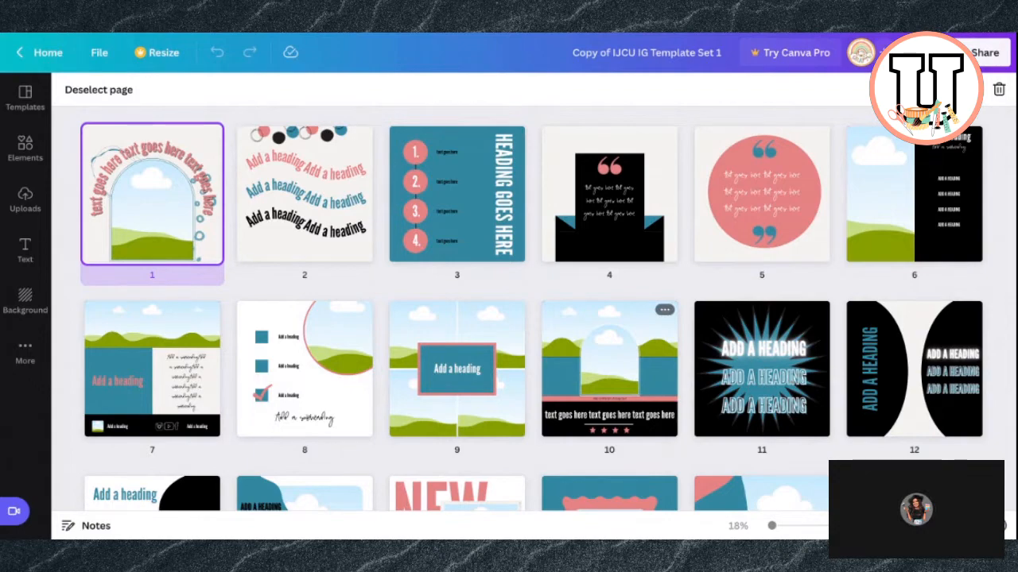
Move page 18, the photo layout with pink and teal triangles, to first position and the pink circle quote page to second
scroll(504, 397, down, 2)
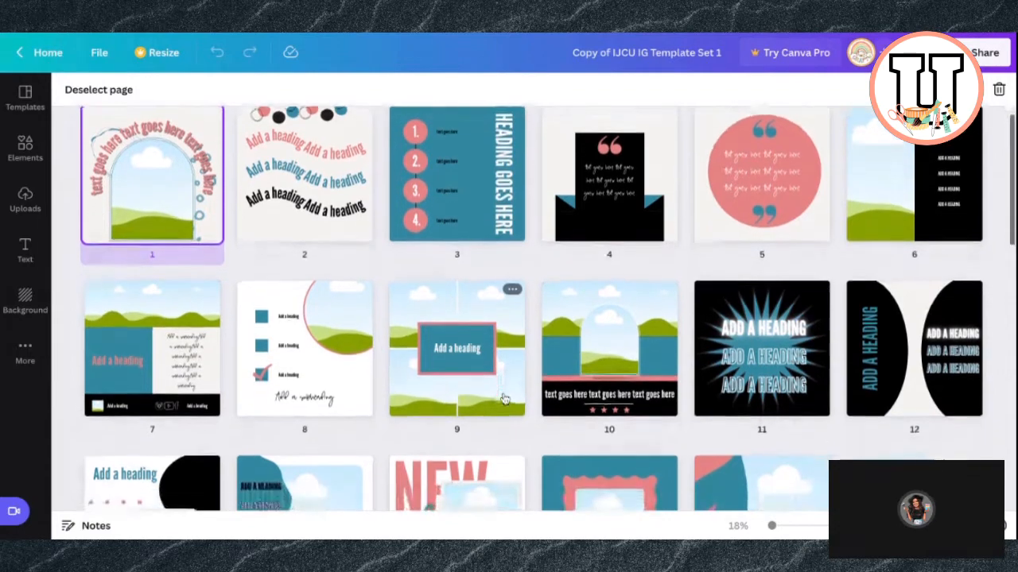
scroll(503, 397, down, 5)
scroll(457, 318, down, 3)
scroll(457, 318, up, 2)
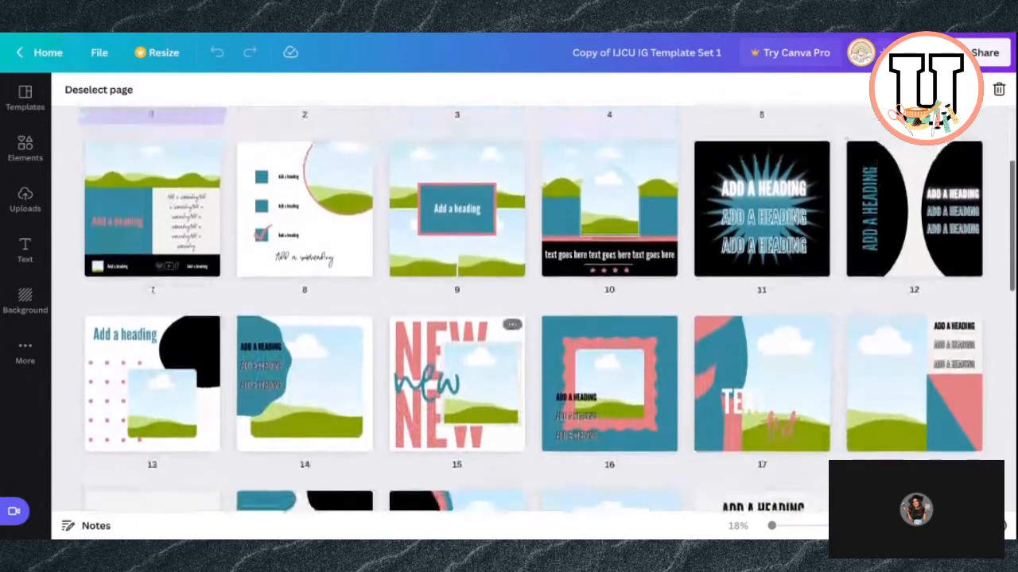
scroll(457, 382, up, 3)
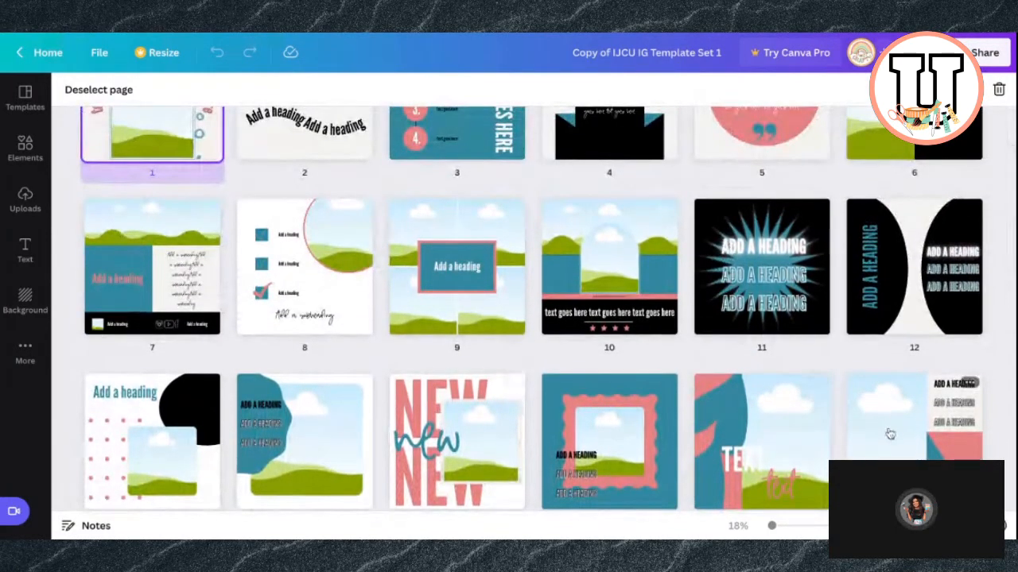
drag(889, 434, 75, 191)
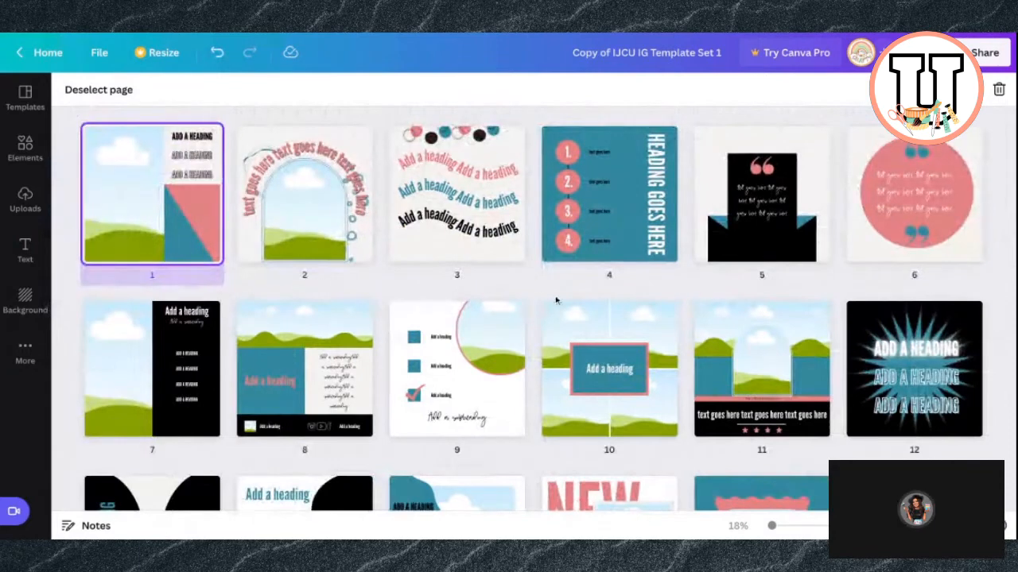
mouse_move(906, 194)
mouse_down()
mouse_move(374, 196)
mouse_move(342, 183)
mouse_move(242, 194)
mouse_up()
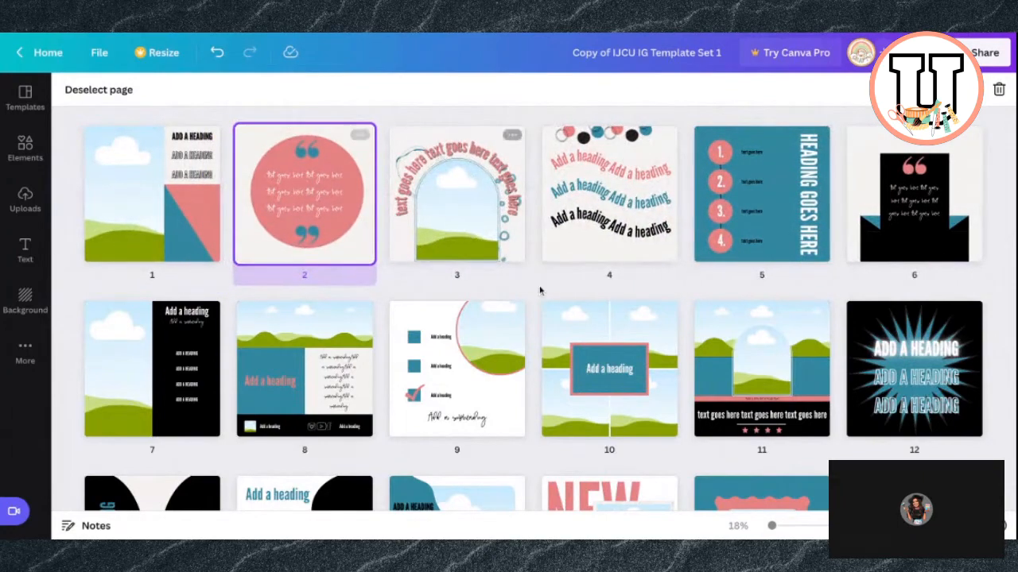
Move the teal numbered-list page with "HEADING GOES HERE" to third position in the page order
scroll(574, 390, down, 3)
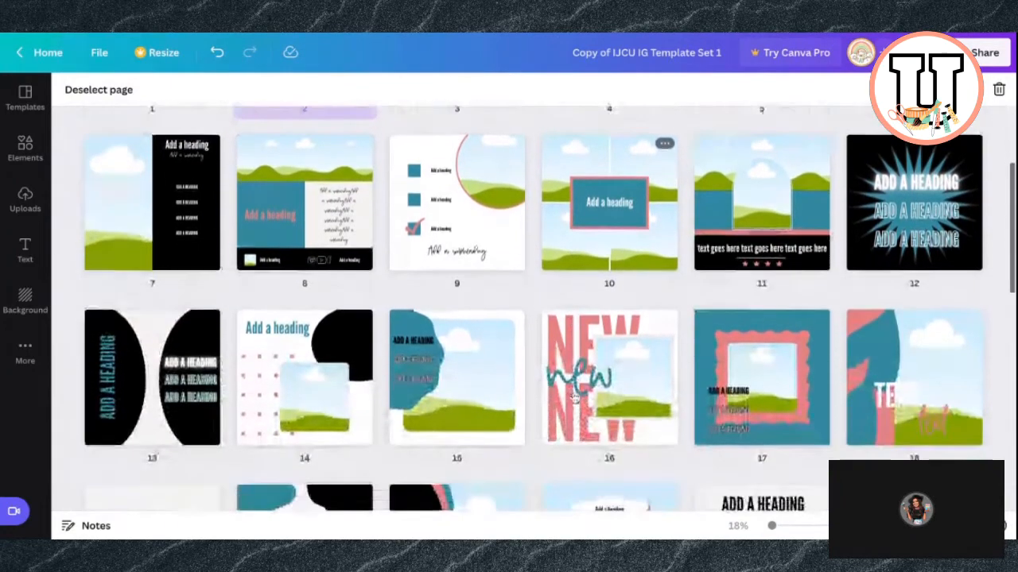
scroll(574, 398, down, 2)
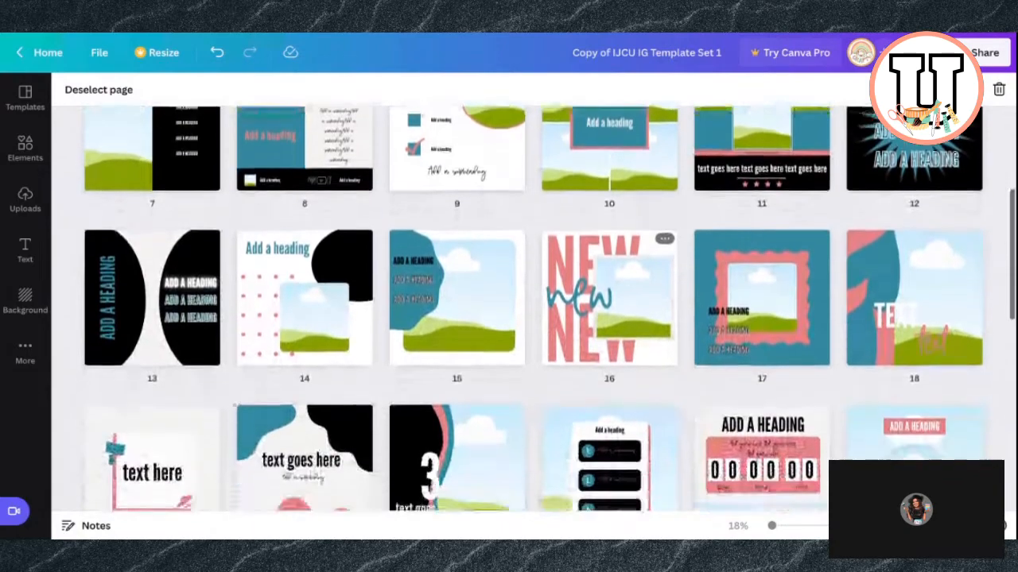
scroll(609, 342, down, 2)
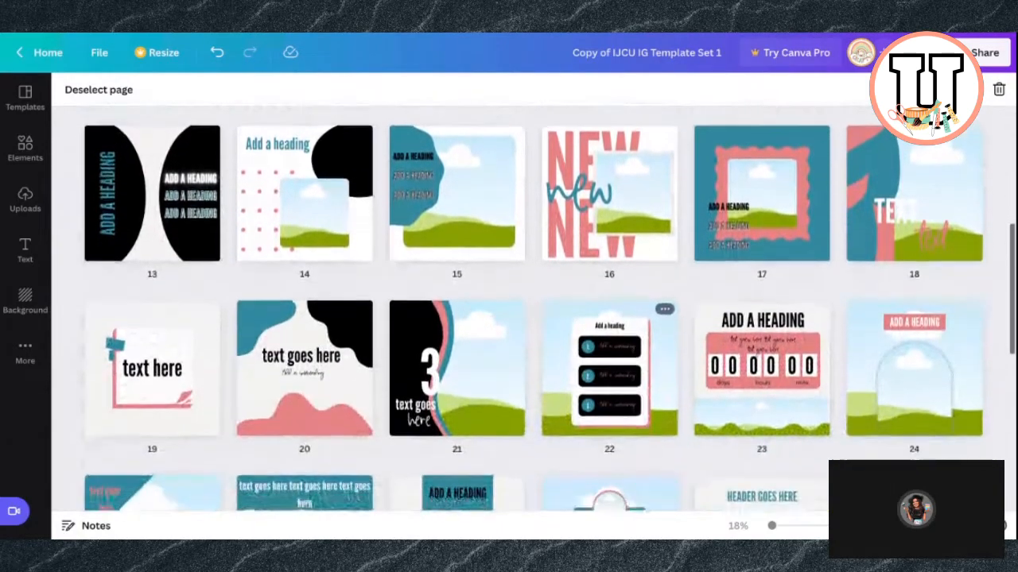
scroll(608, 342, down, 2)
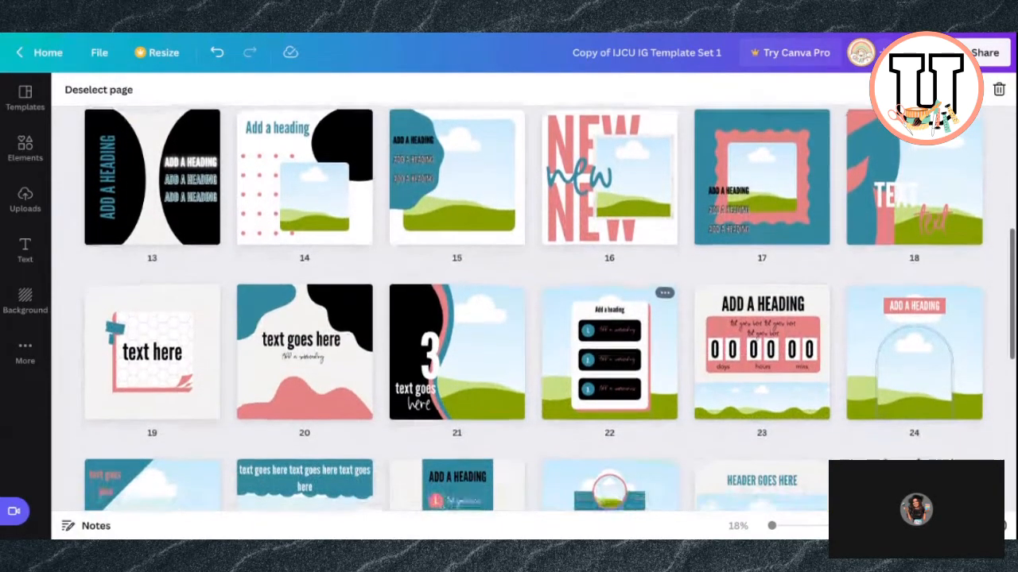
scroll(609, 342, down, 2)
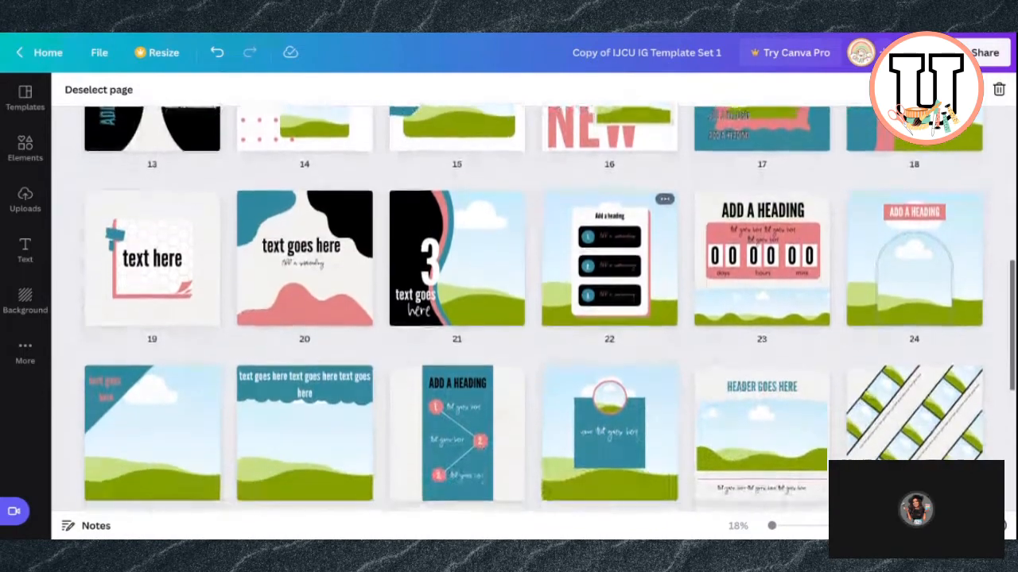
scroll(609, 238, up, 1)
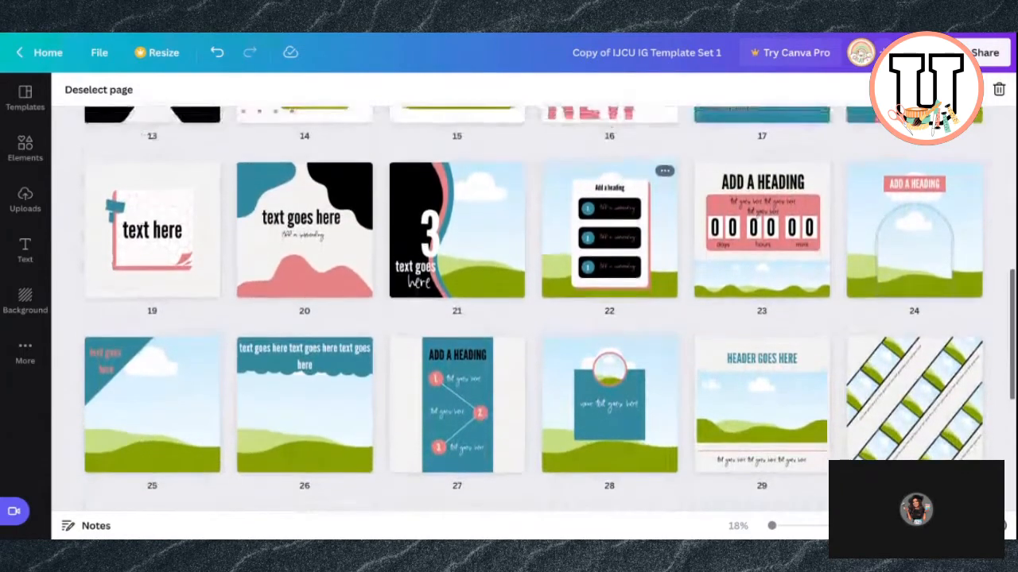
scroll(609, 318, up, 7)
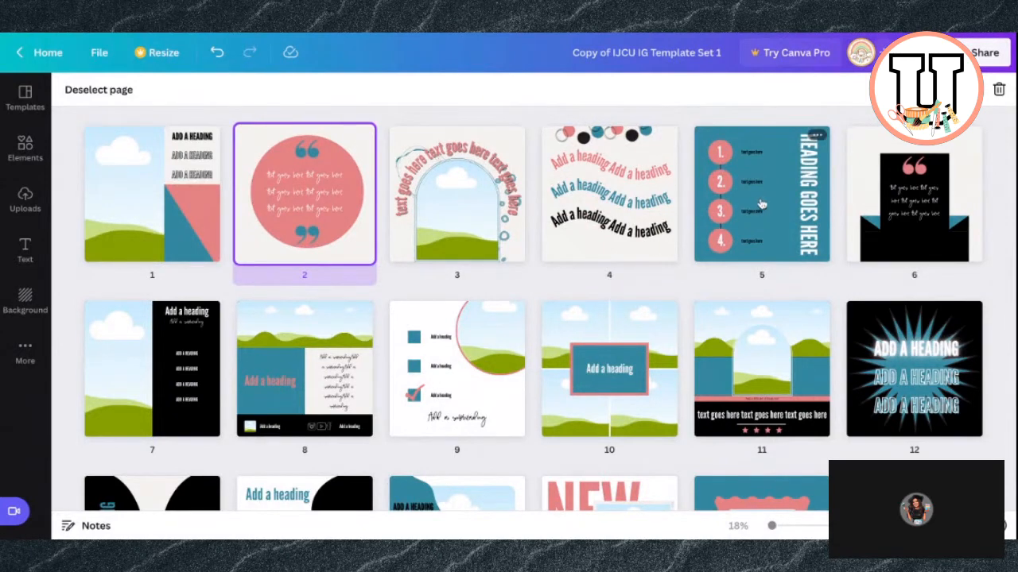
drag(761, 203, 402, 204)
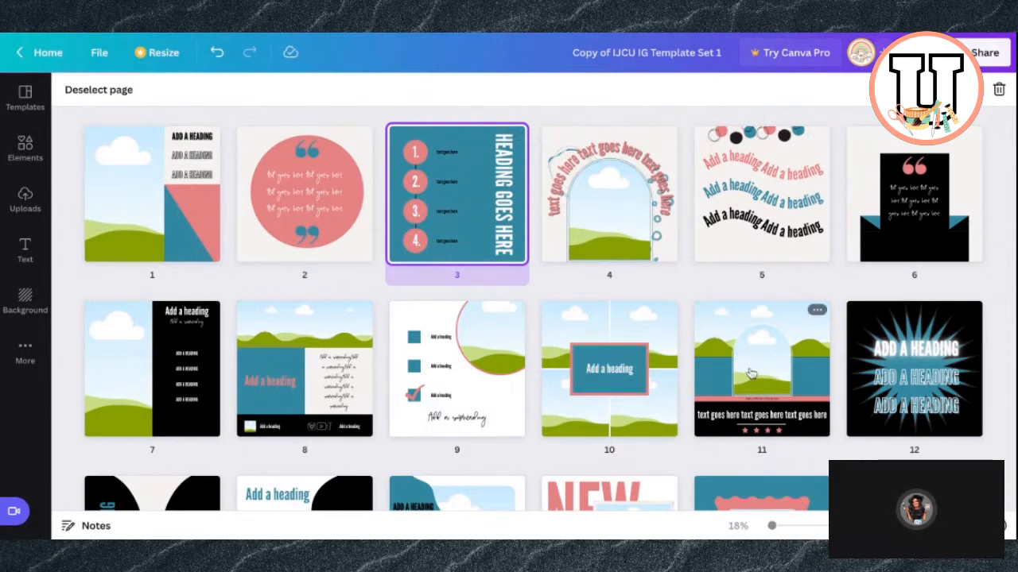
Leave the grid view and check the reordered pages in the scrolling page view
scroll(752, 361, down, 3)
scroll(750, 374, down, 2)
scroll(787, 358, up, 5)
click(930, 525)
scroll(866, 344, up, 5)
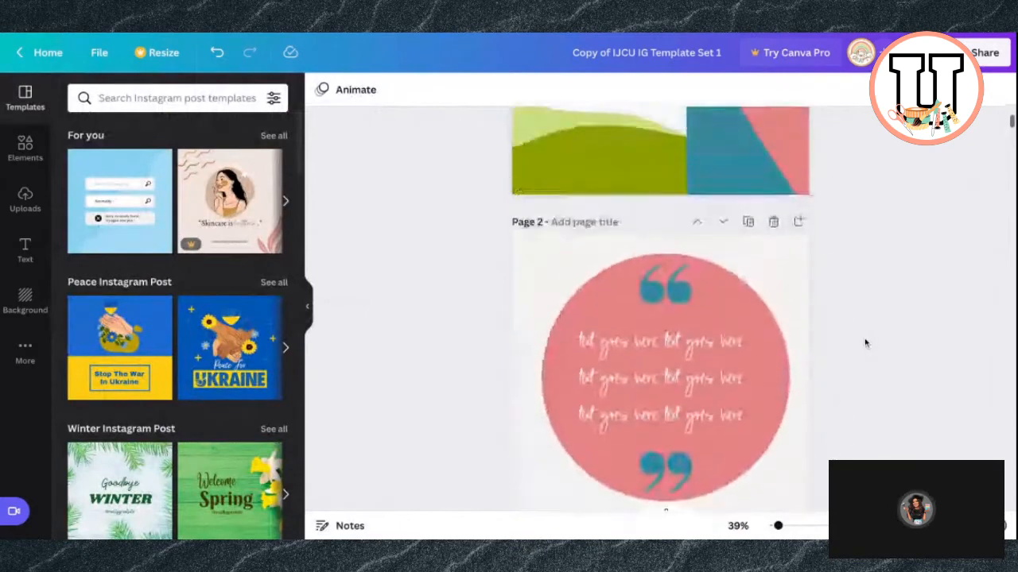
scroll(866, 343, up, 5)
scroll(866, 344, down, 3)
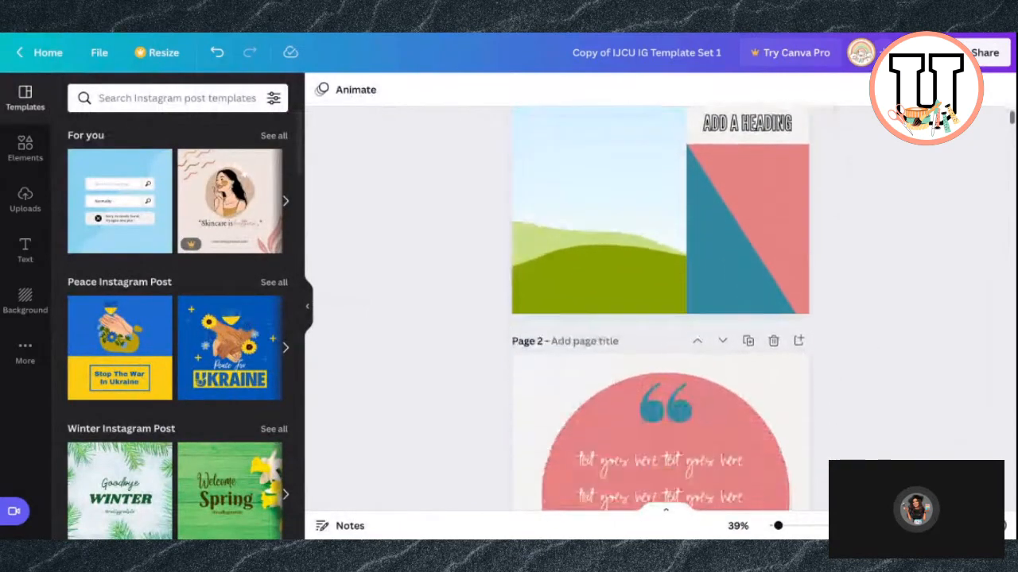
scroll(659, 310, down, 8)
scroll(659, 310, up, 7)
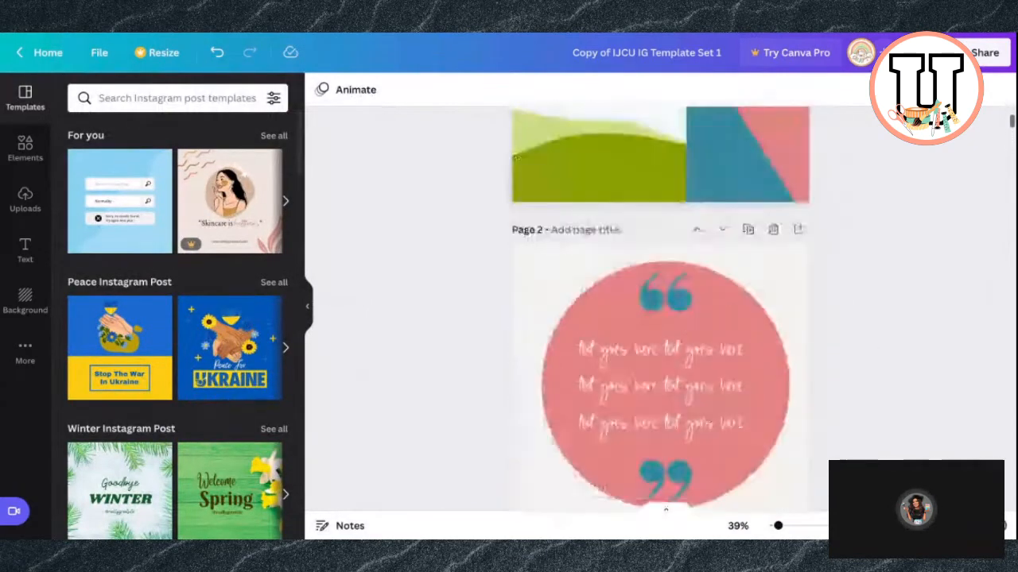
Fill page 1's photo frame with the uploaded picture of the "LEAD love INSPIRE" tumbler
scroll(660, 310, up, 3)
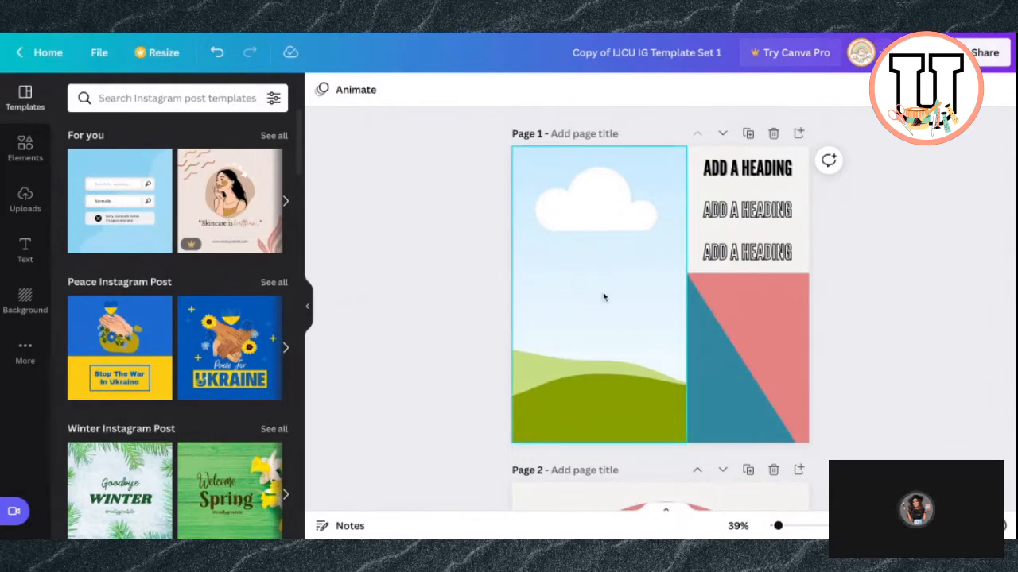
click(23, 198)
click(164, 135)
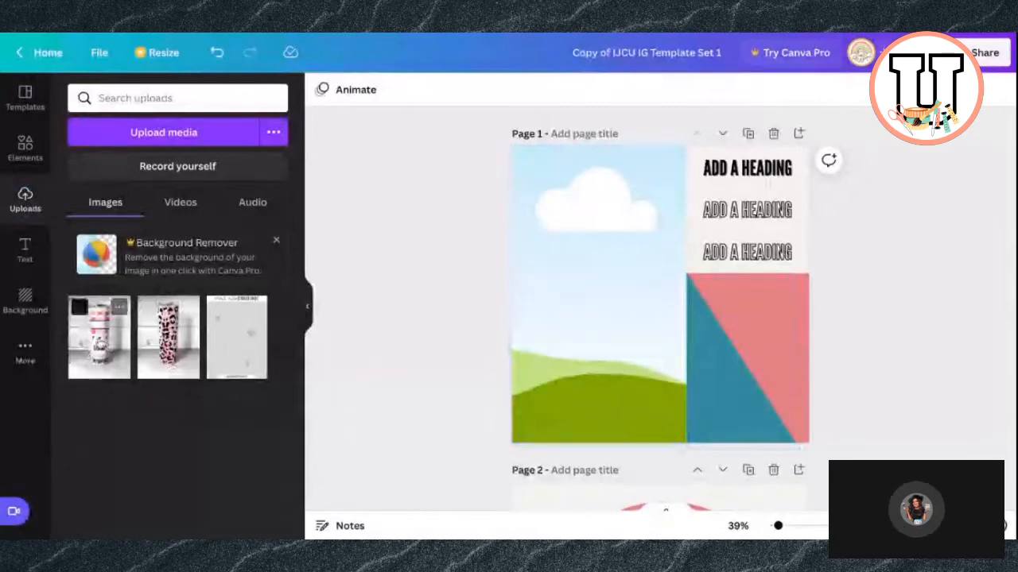
click(94, 350)
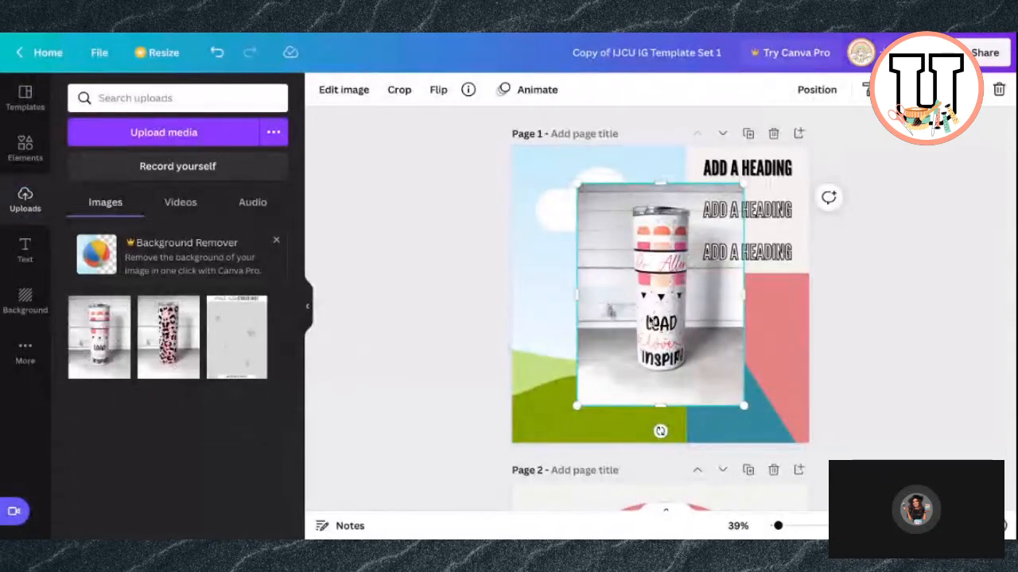
drag(660, 294, 601, 288)
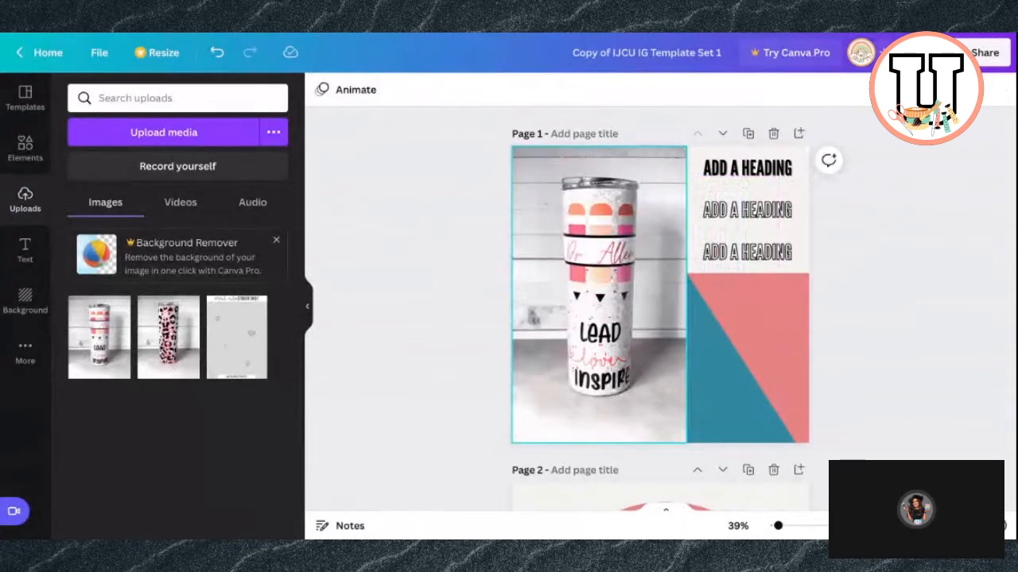
Enlarge the tumbler photo inside page 1's frame so the tumbler takes up nearly the full frame height
double_click(607, 296)
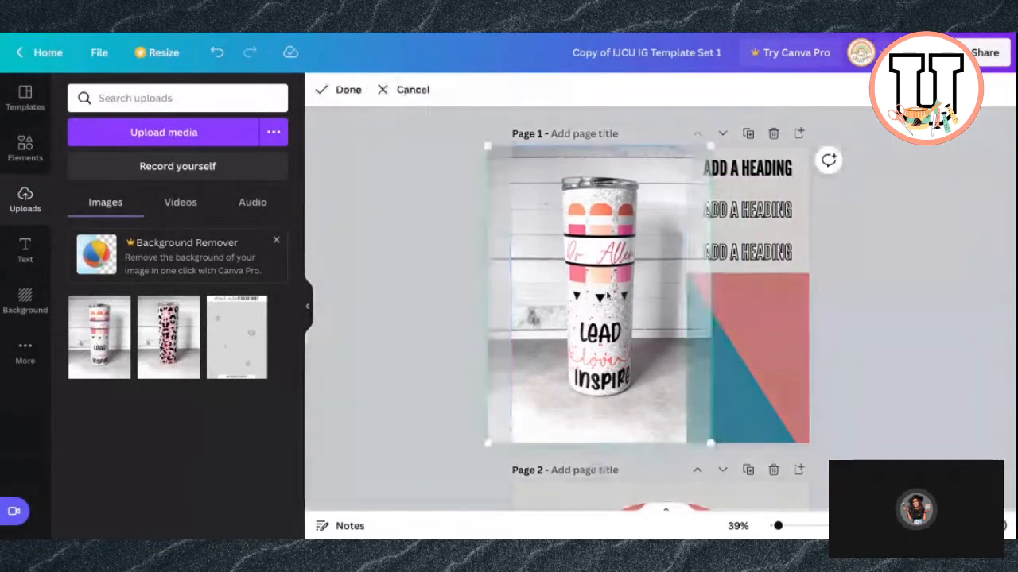
click(598, 467)
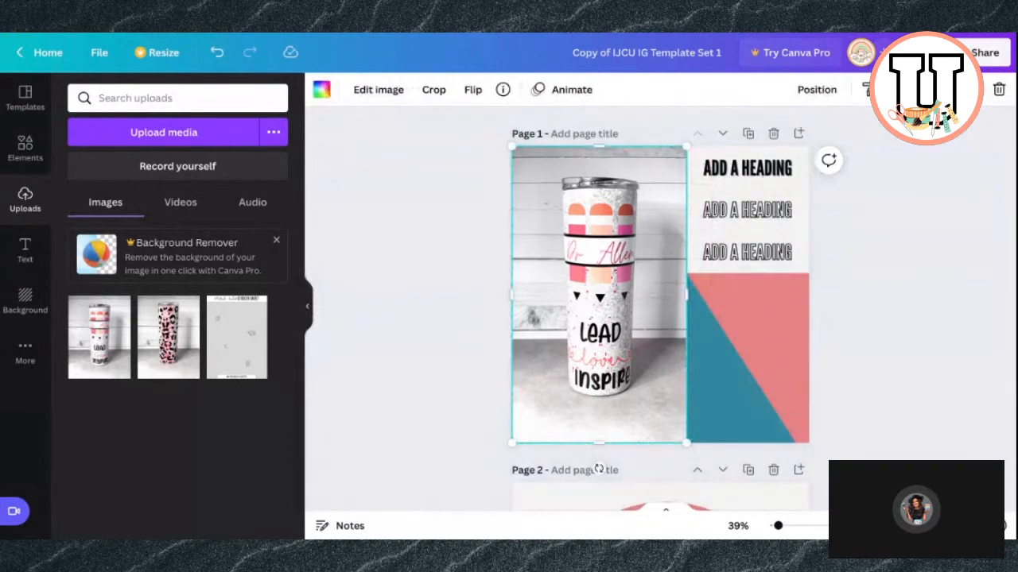
double_click(589, 389)
drag(487, 442, 444, 501)
mouse_move(710, 147)
mouse_down()
mouse_move(719, 135)
mouse_move(707, 150)
mouse_up()
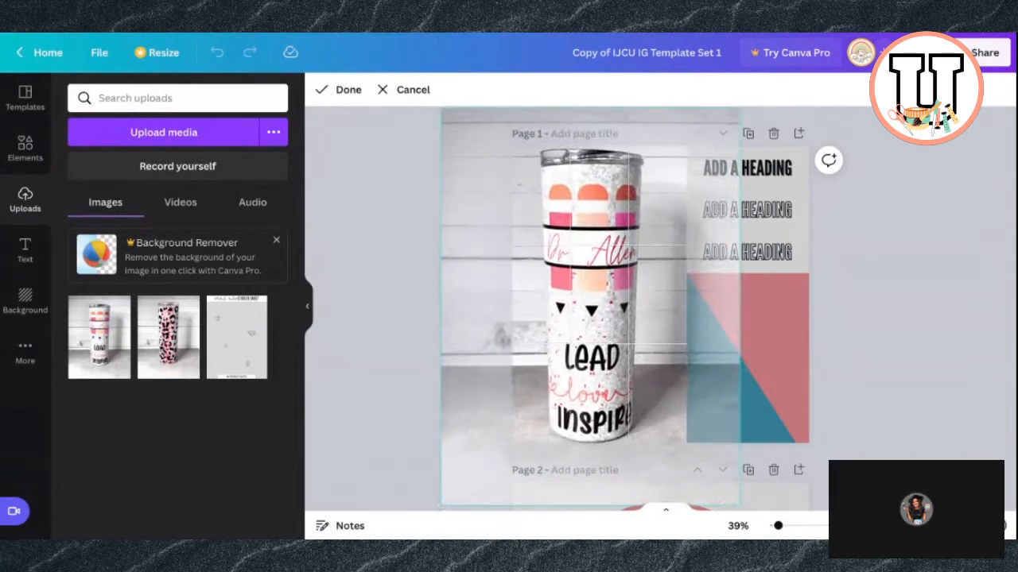
mouse_move(739, 108)
mouse_down()
mouse_move(729, 121)
mouse_move(738, 112)
mouse_up()
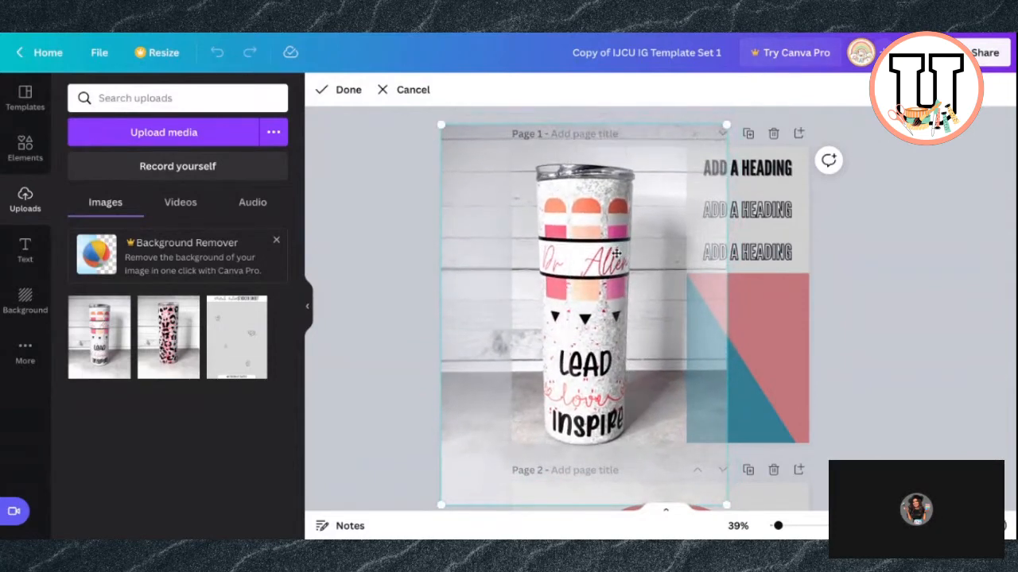
click(341, 91)
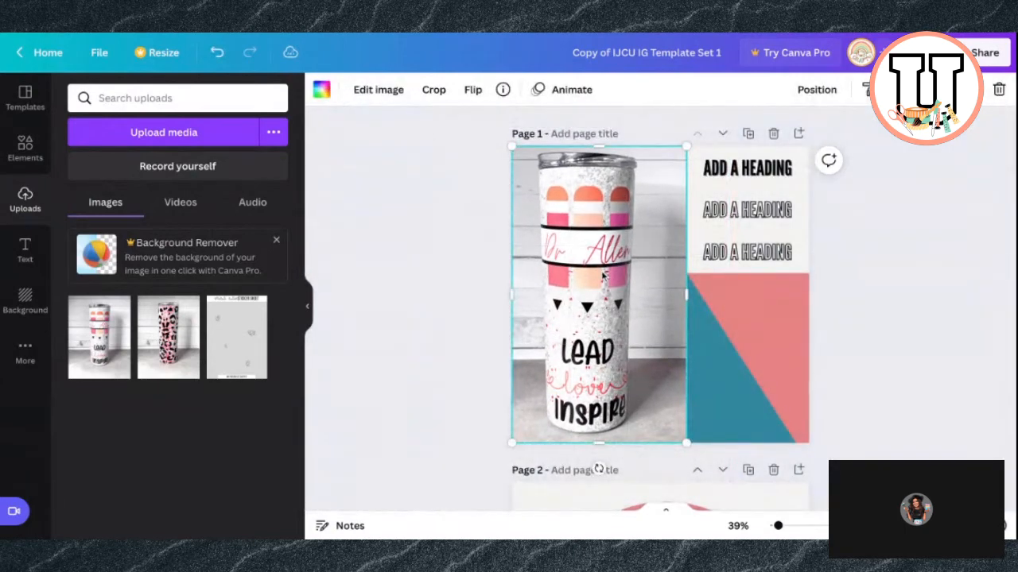
Shift the enlarged tumbler photo slightly to the right within its frame and apply the crop
double_click(603, 275)
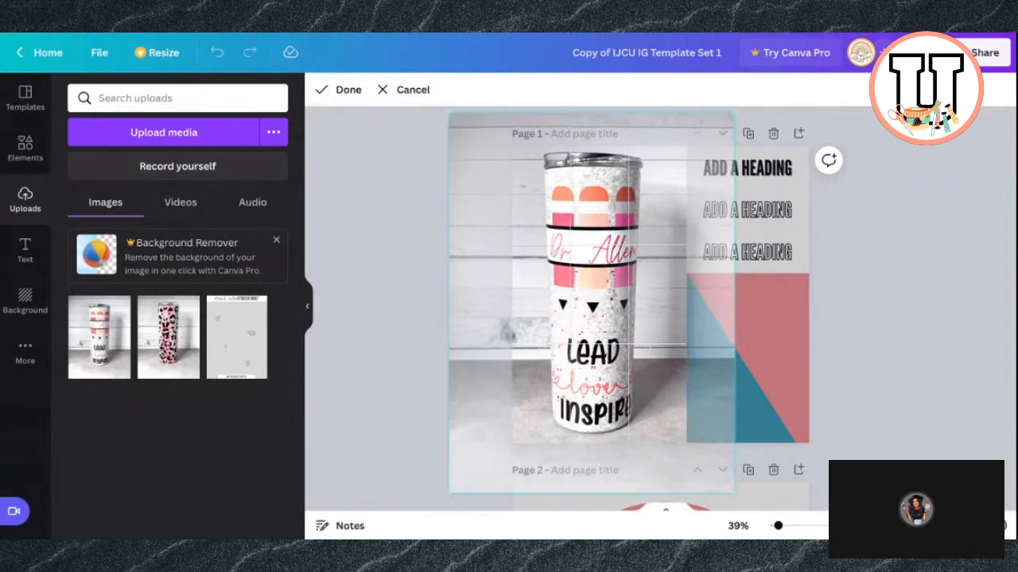
click(342, 90)
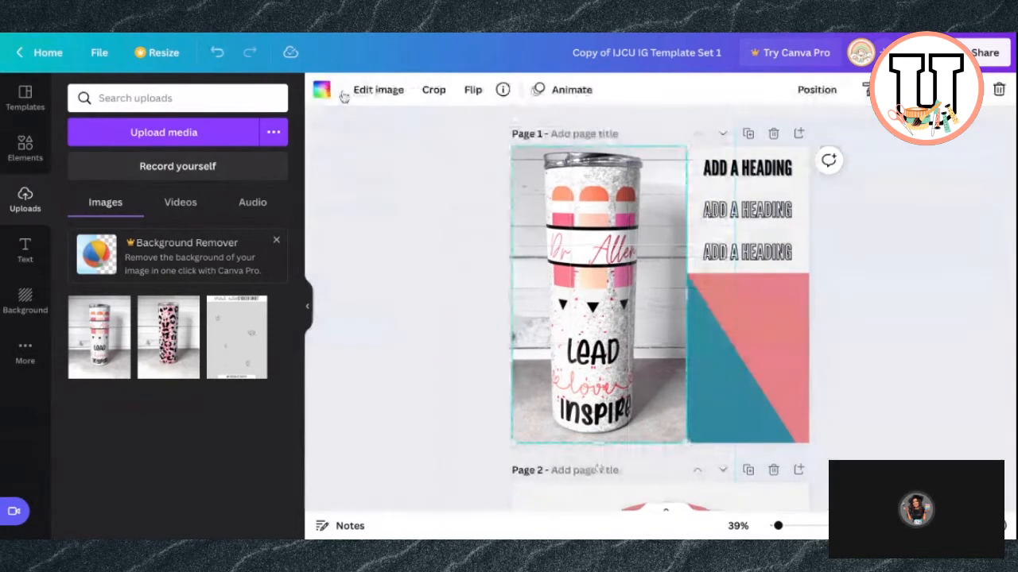
click(399, 233)
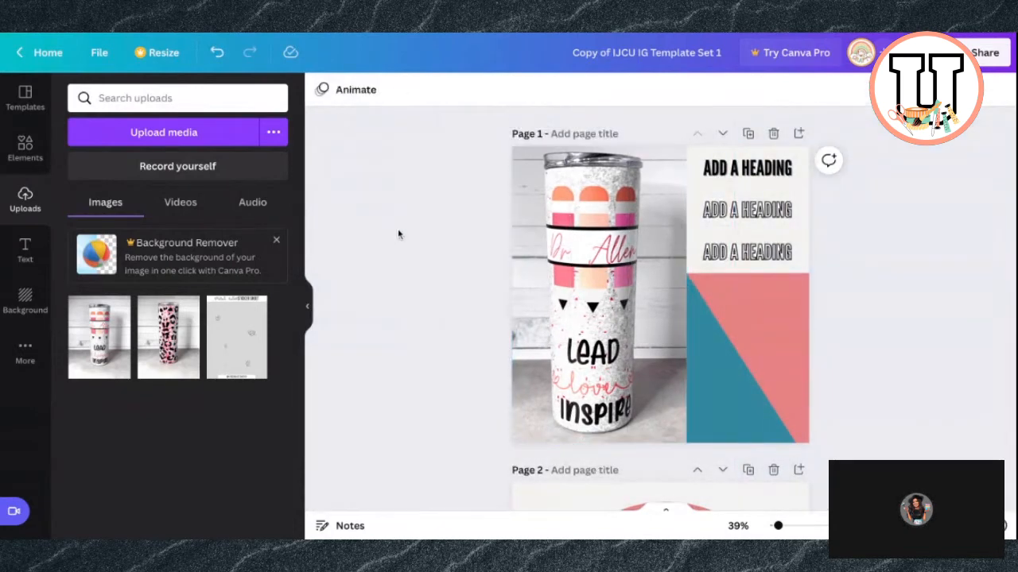
Replace the solid black heading on page 1 with "TEACHER APPRECIATION"
click(755, 169)
key(Return)
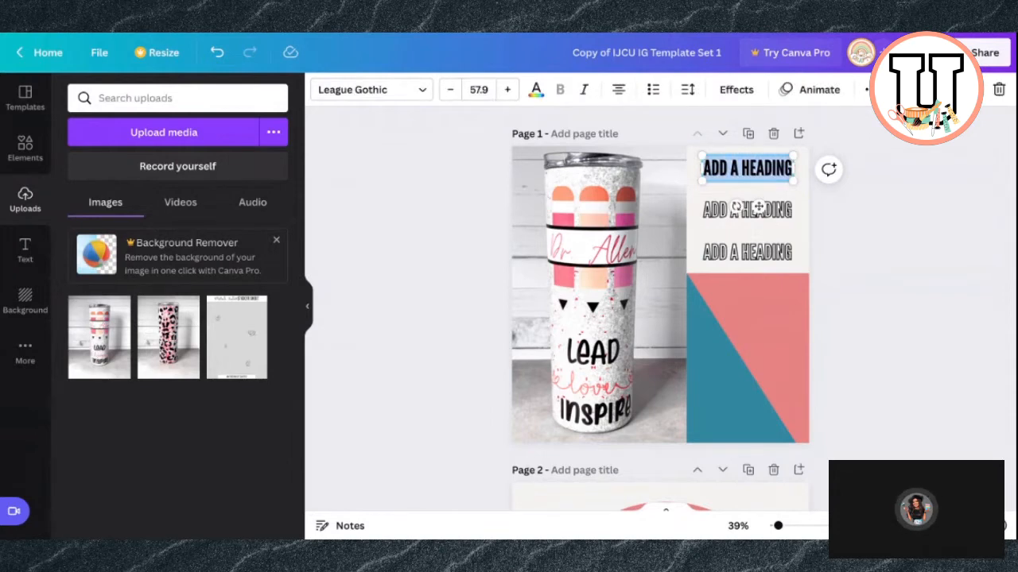
text(R)
key(BackSpace)
text(AT)
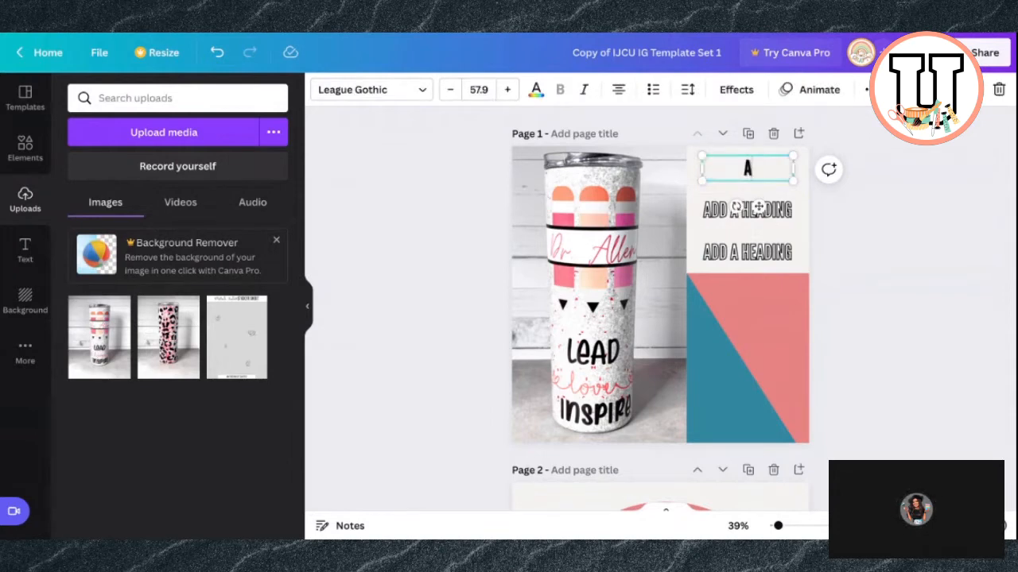
key(BackSpace)
text(RE)
key(BackSpace)
key(BackSpace)
key(BackSpace)
key(BackSpace)
text(T)
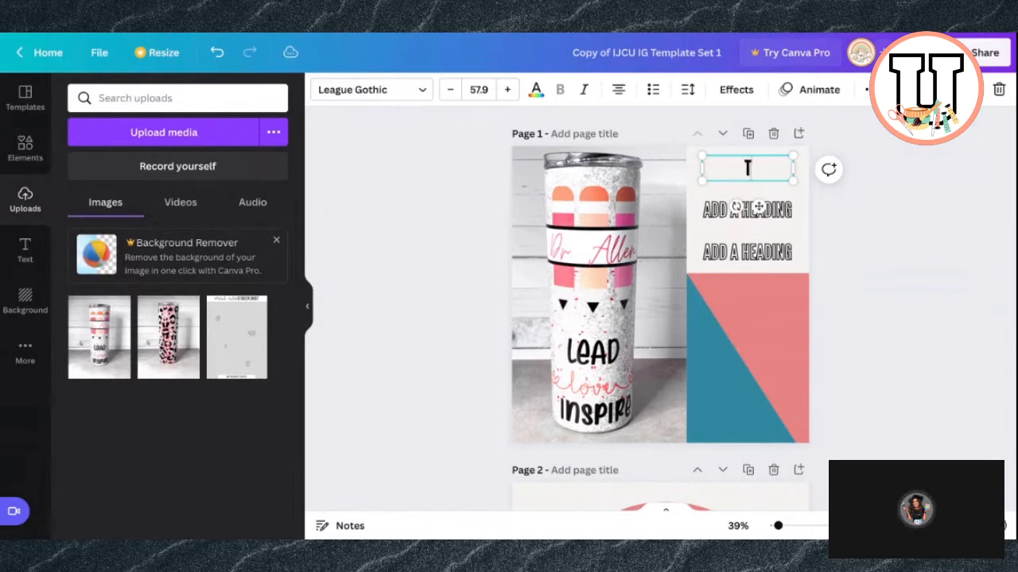
text(EACHER)
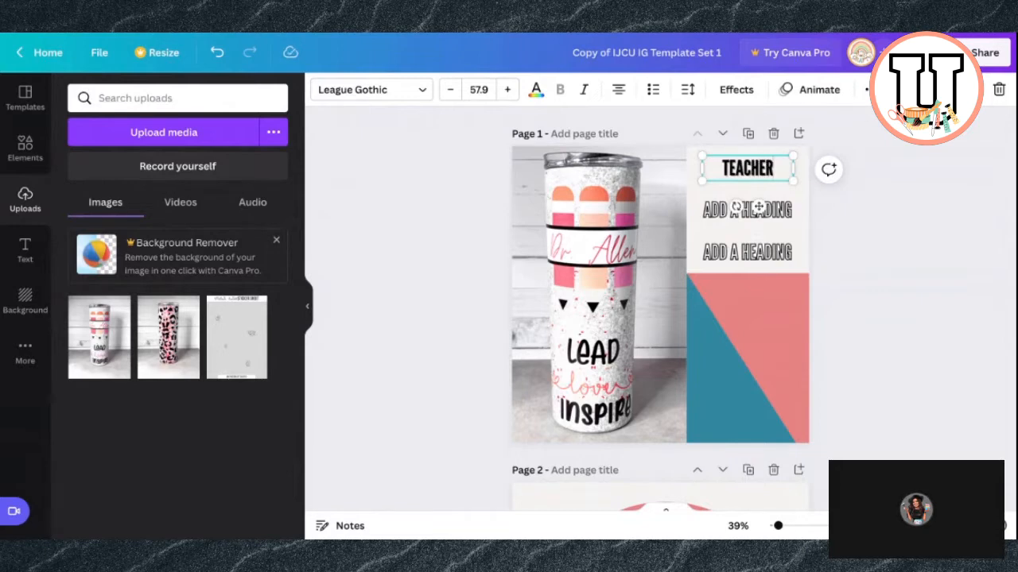
text( APPRE)
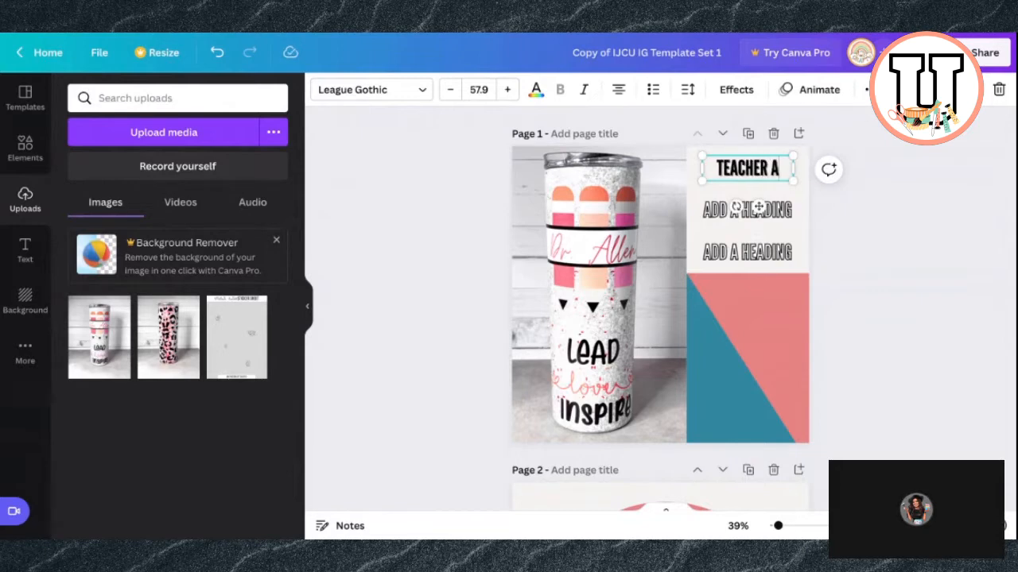
key(BackSpace)
key(BackSpace)
key(BackSpace)
text(PP)
key(BackSpace)
key(BackSpace)
text(PPREC)
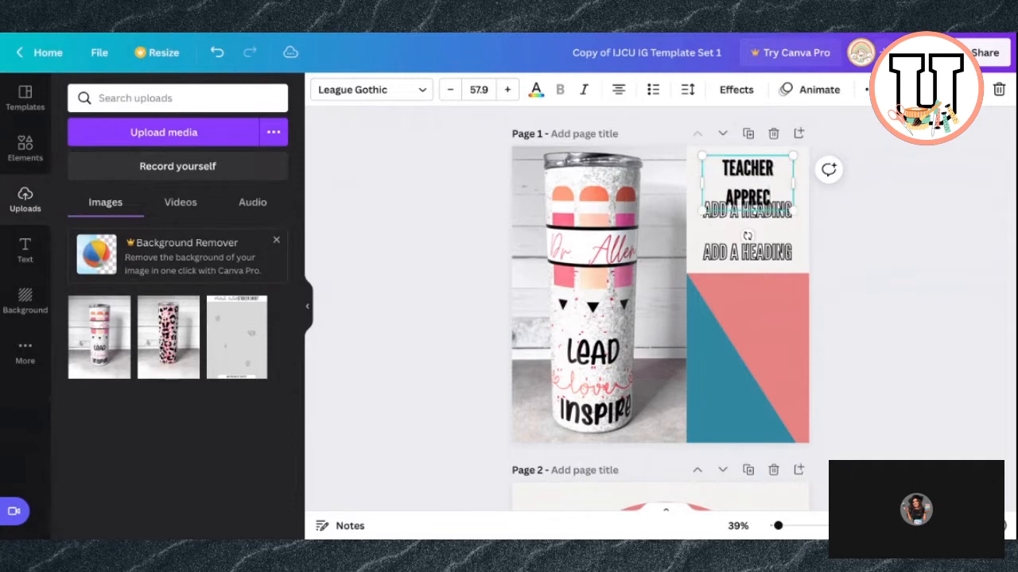
text(IATION)
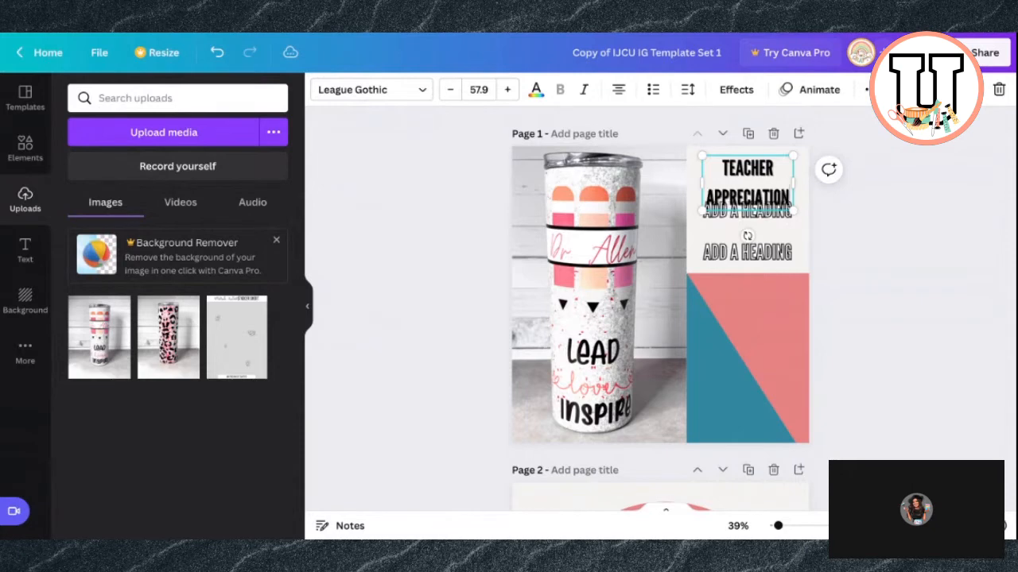
Move the first outlined heading down and the "TEACHER APPRECIATION" heading up so that they no longer overlap
click(839, 222)
mouse_move(745, 217)
mouse_down()
mouse_move(745, 199)
mouse_move(743, 228)
mouse_up()
click(750, 195)
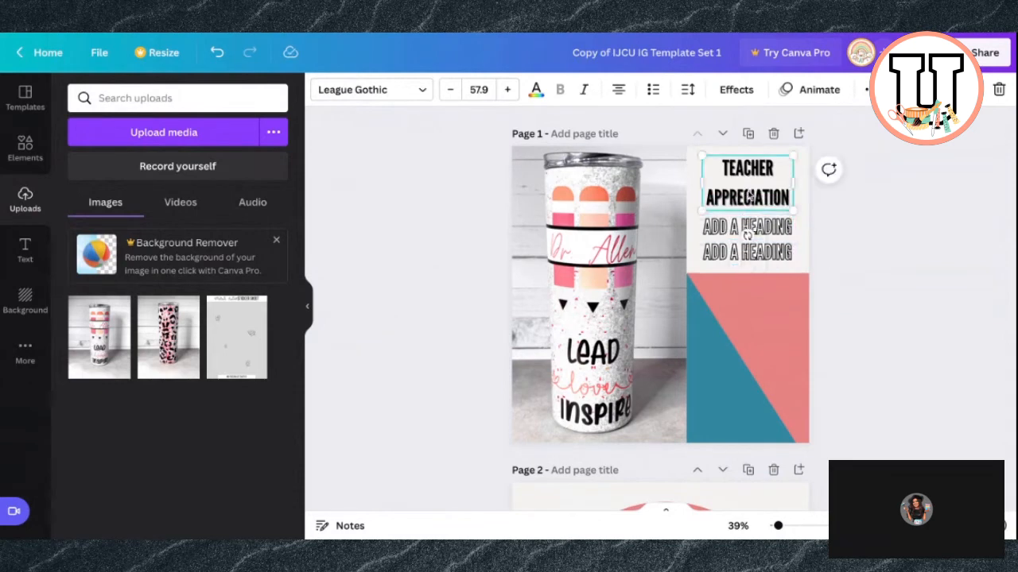
drag(753, 198, 753, 195)
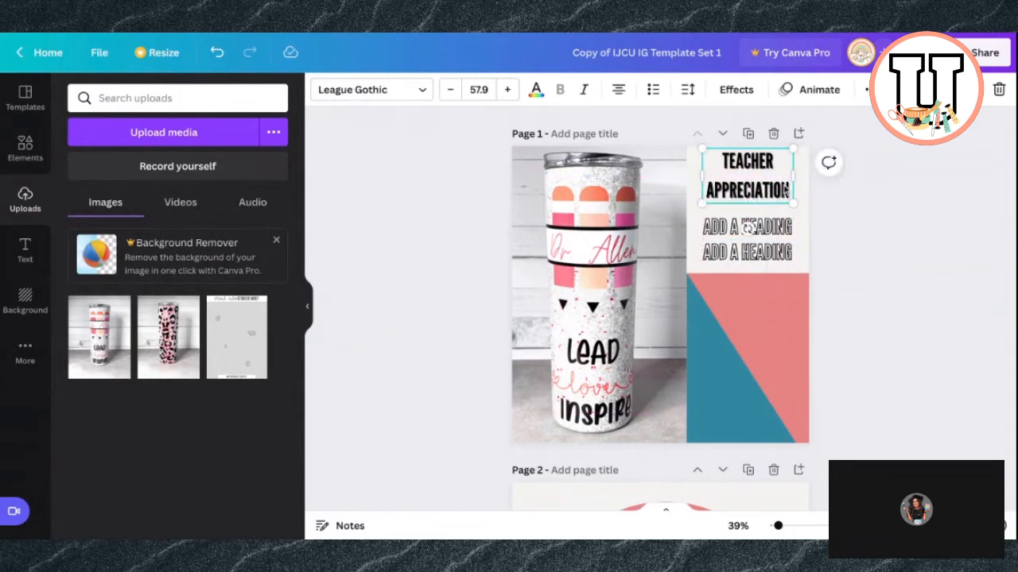
Add "WEEK" as a new line below "TEACHER APPRECIATION" in the black heading
double_click(787, 191)
click(787, 190)
key(Return)
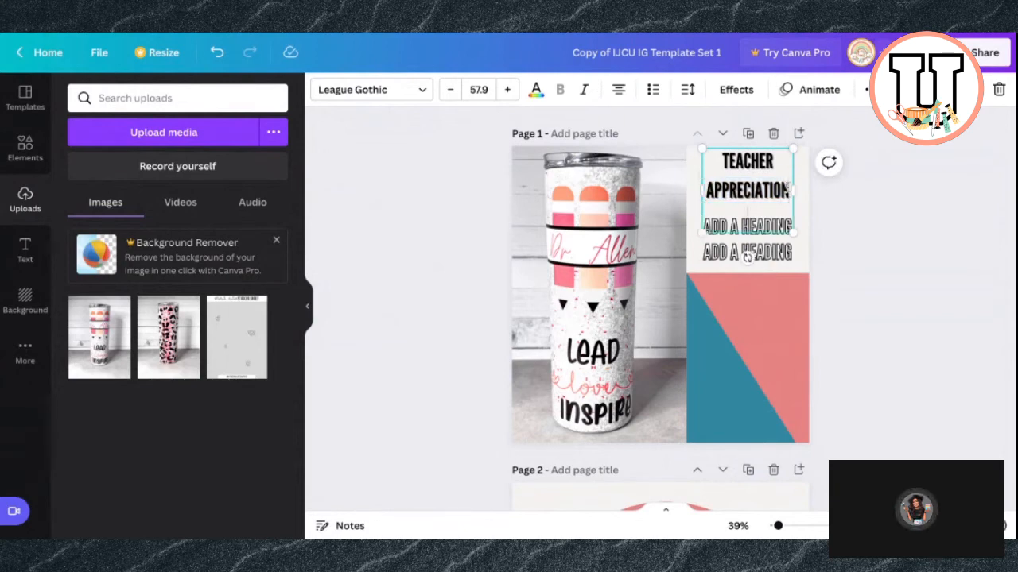
text(WEEK)
click(910, 241)
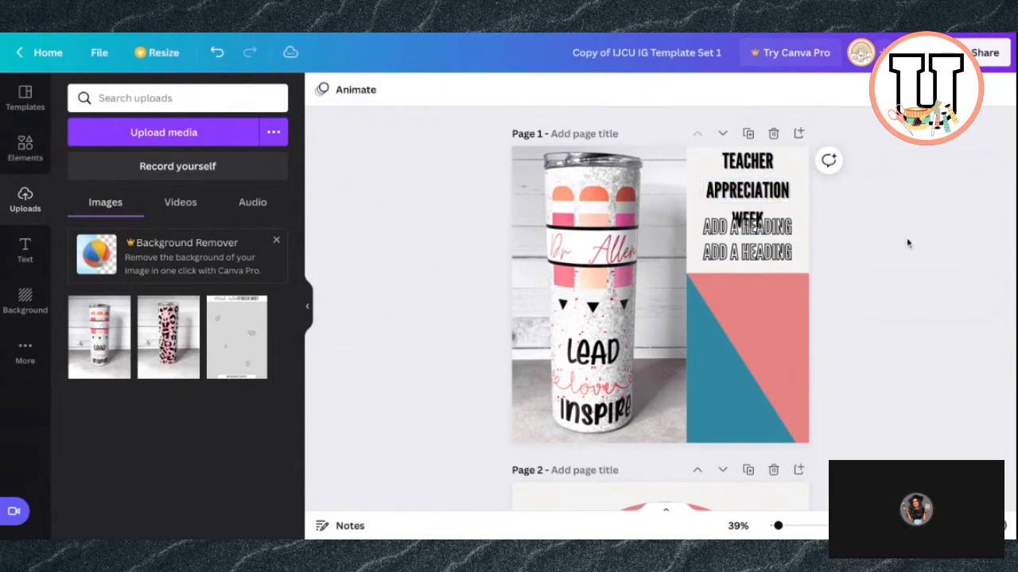
Reduce the line spacing of the "TEACHER APPRECIATION WEEK" heading to 1.1
click(763, 191)
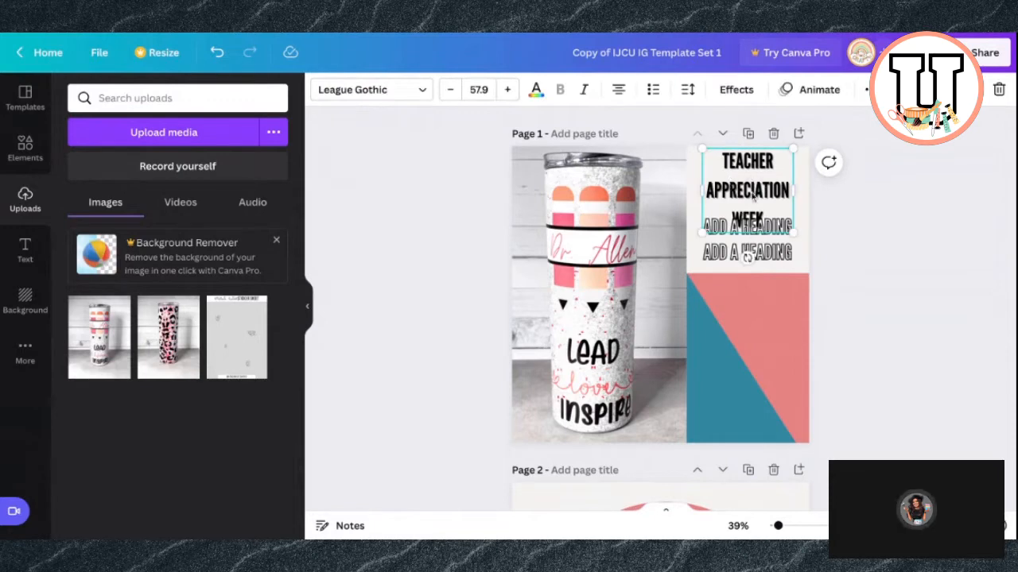
click(688, 89)
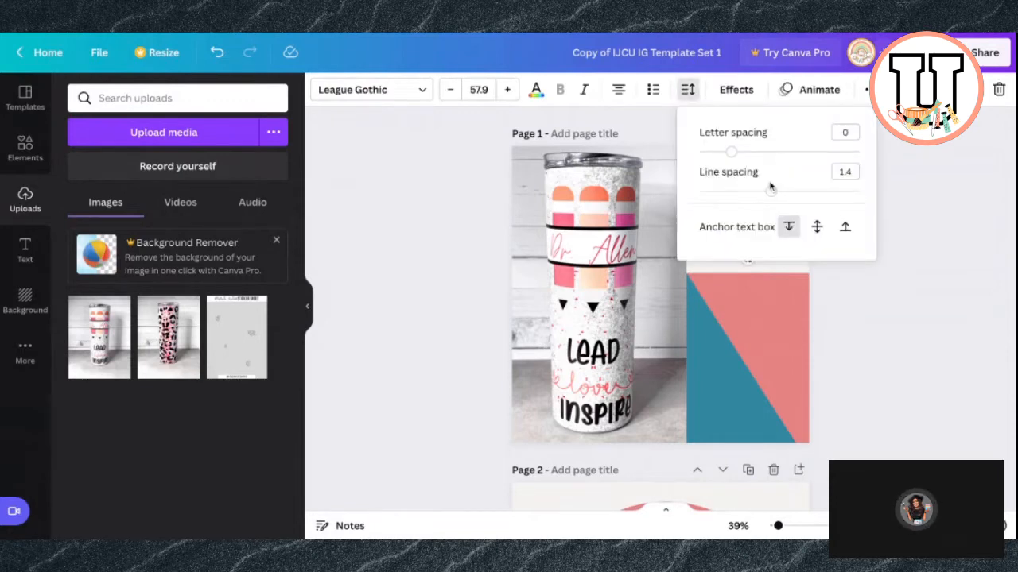
drag(770, 191, 747, 193)
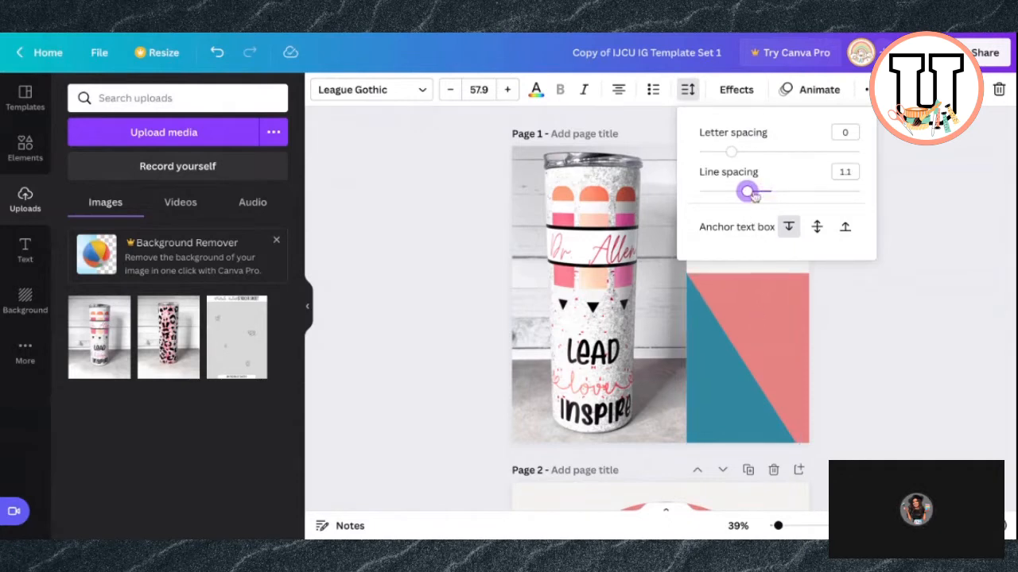
click(959, 253)
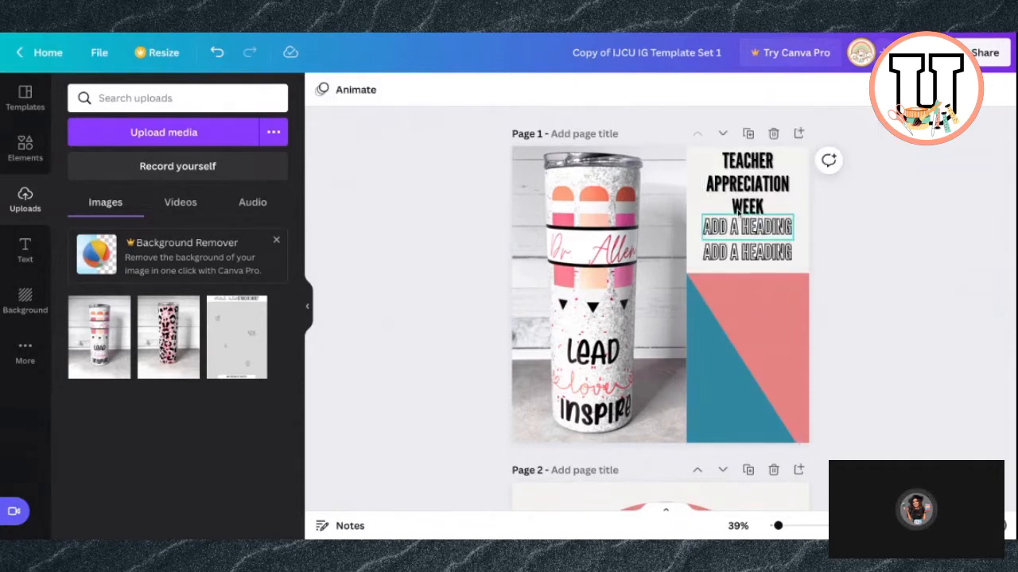
Move both outlined headings slightly lower and replace the upper one's text with "MAY 2-7"
click(753, 256)
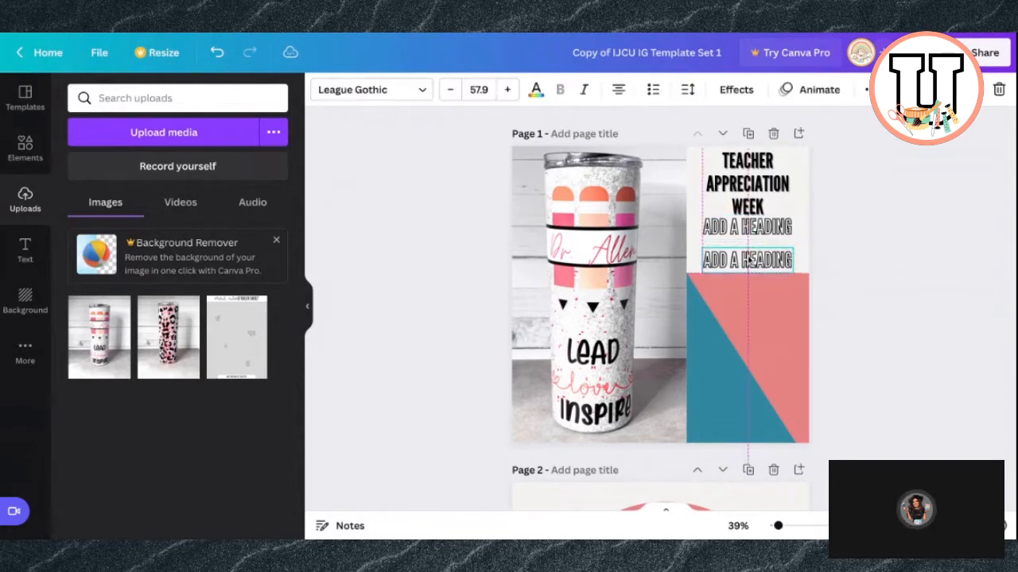
drag(744, 231, 745, 233)
double_click(745, 232)
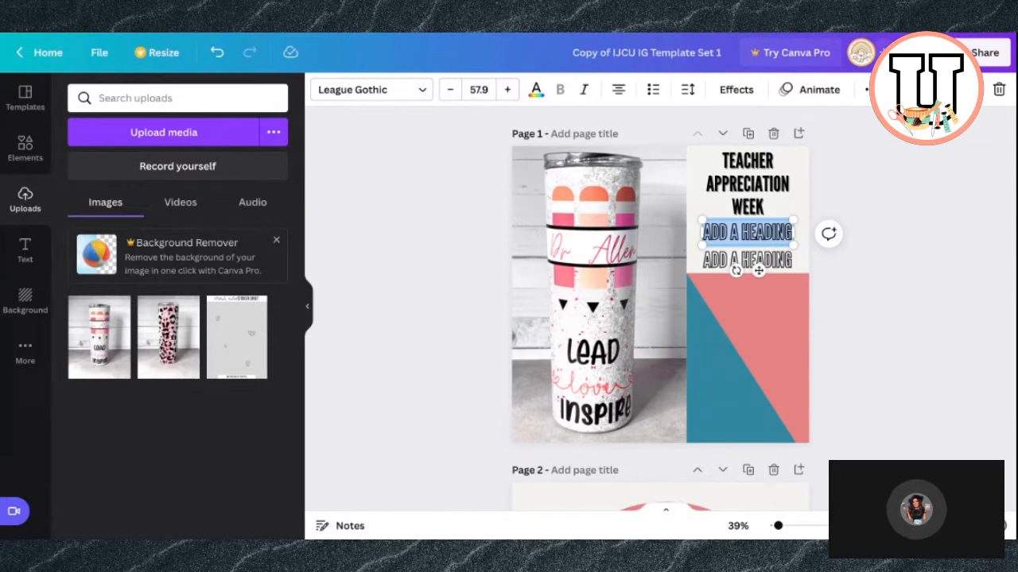
text(MAY 2)
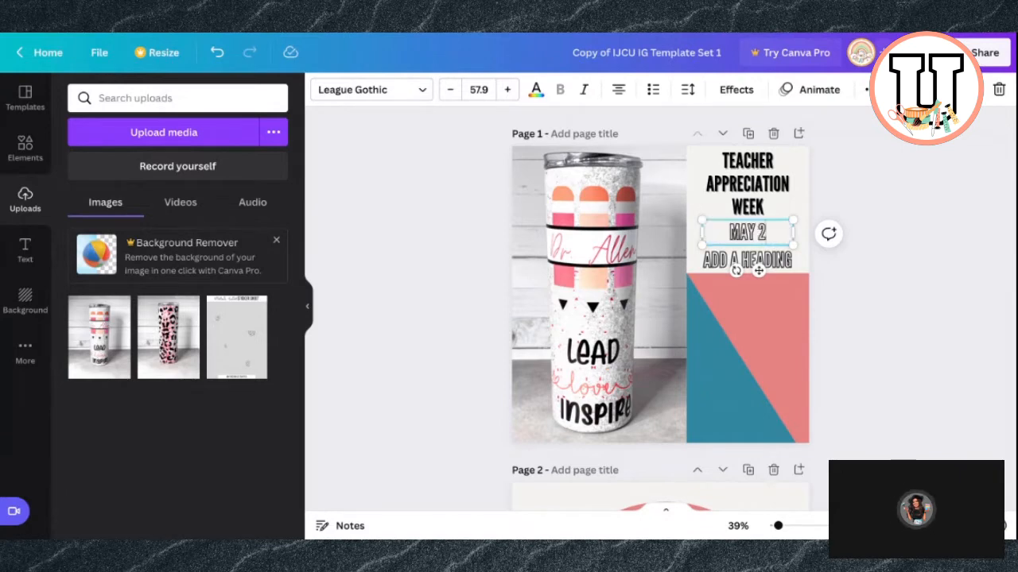
text(-7)
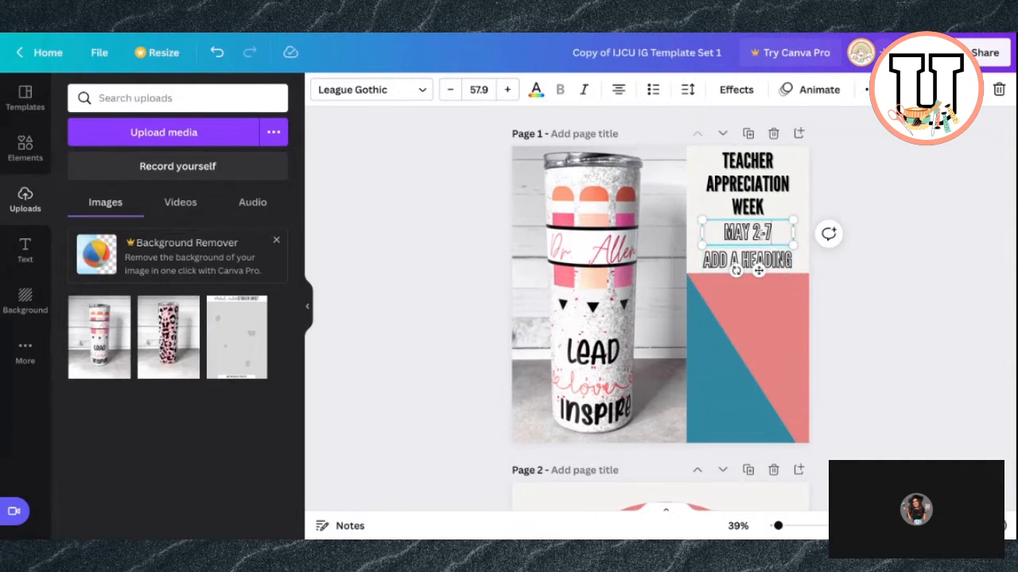
click(791, 313)
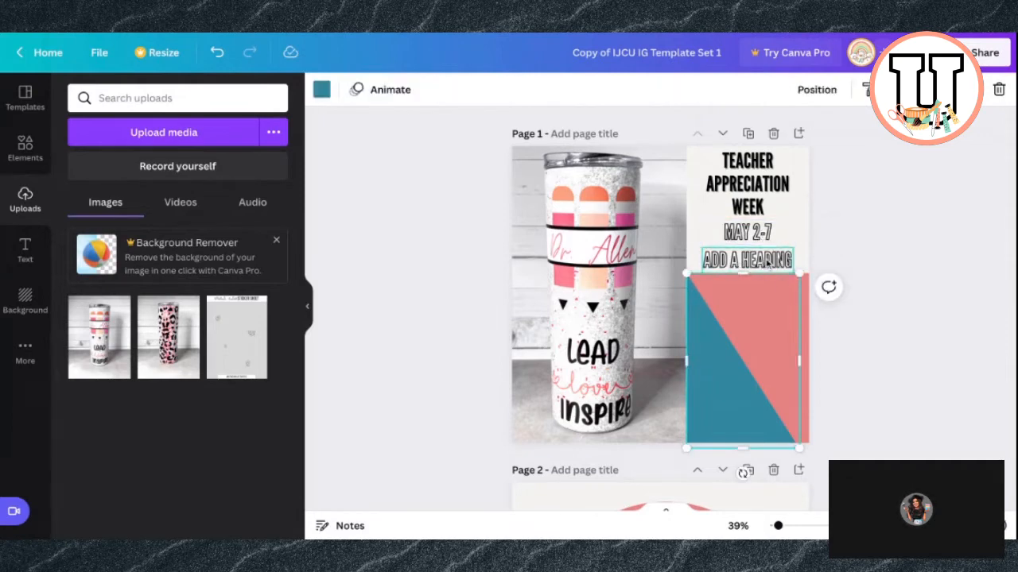
Move the lower outlined heading onto the pink-and-teal block and replace its text with "ORDER YOUR TUMBLERS NOW"
drag(768, 262, 768, 327)
key(Return)
key(BackSpace)
text(ORD)
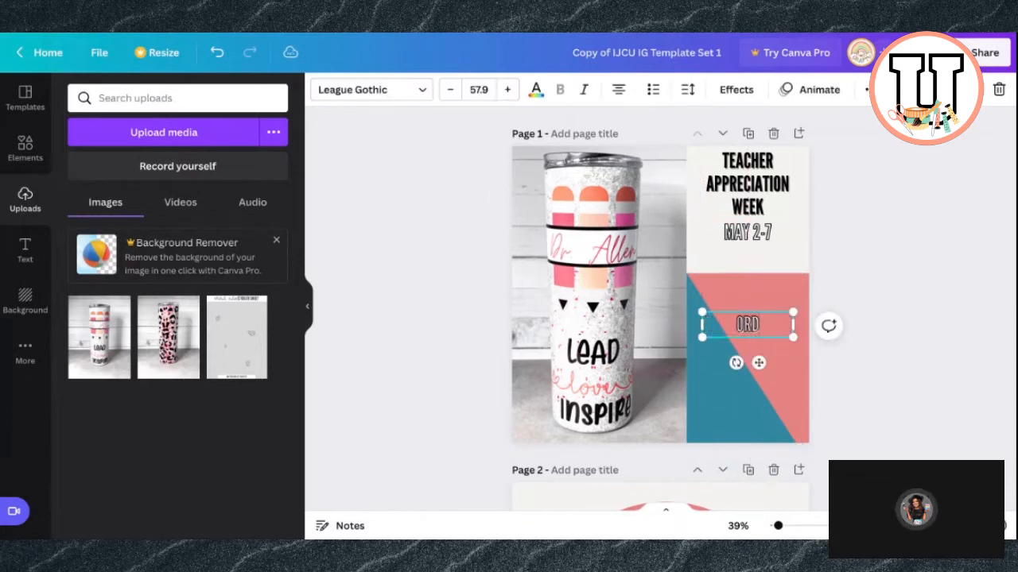
text(ER YOUR TU)
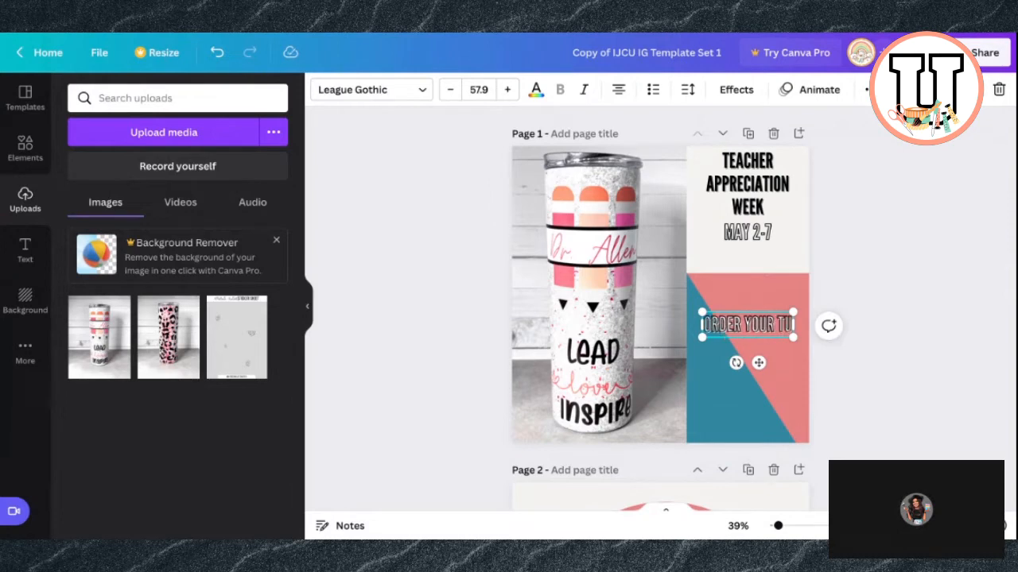
text(MBLERS NP)
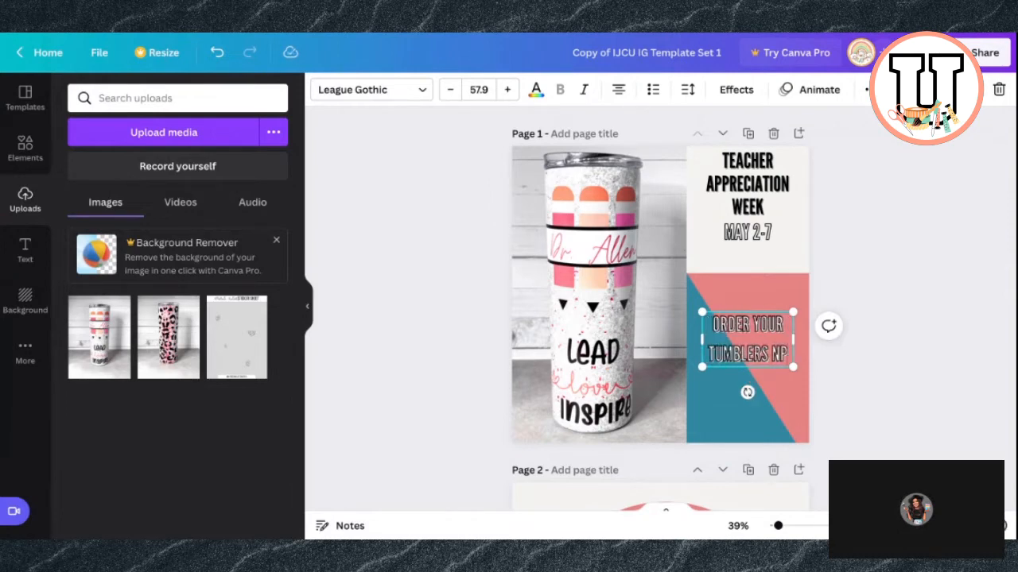
key(BackSpace)
text(OW)
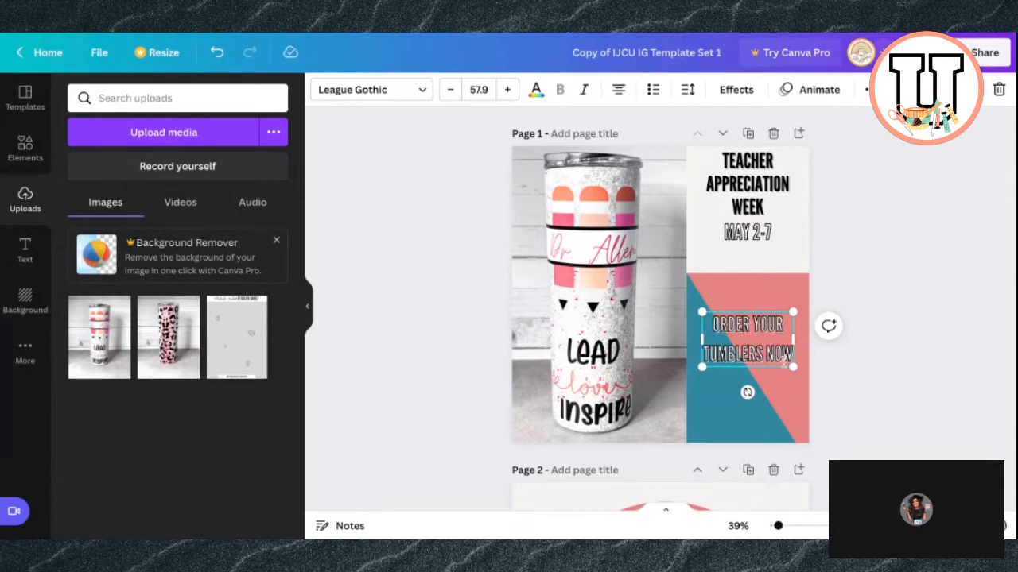
Move the "MAY 2-7" and "TEACHER APPRECIATION WEEK" headings slightly lower within the light area of page 1
drag(759, 215, 759, 239)
drag(755, 183, 756, 195)
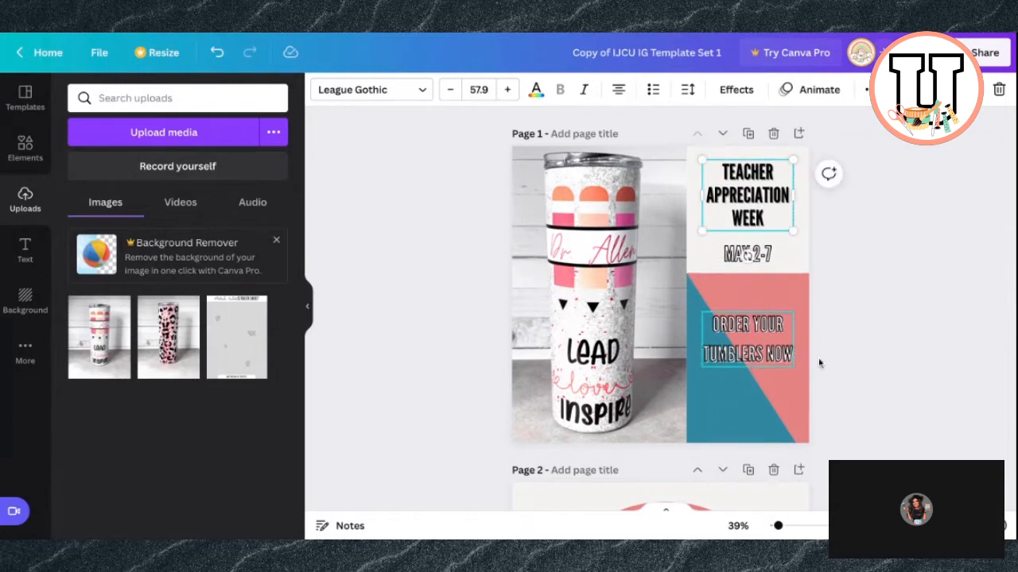
click(866, 359)
Change the font of the "MAY 2-7" heading to Josefin Sans Regular
click(744, 182)
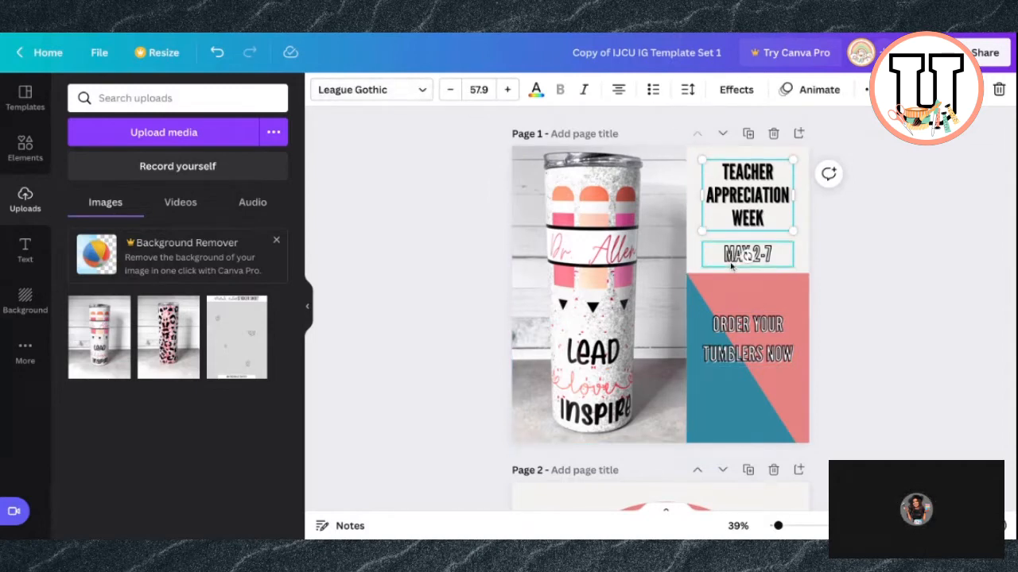
click(729, 258)
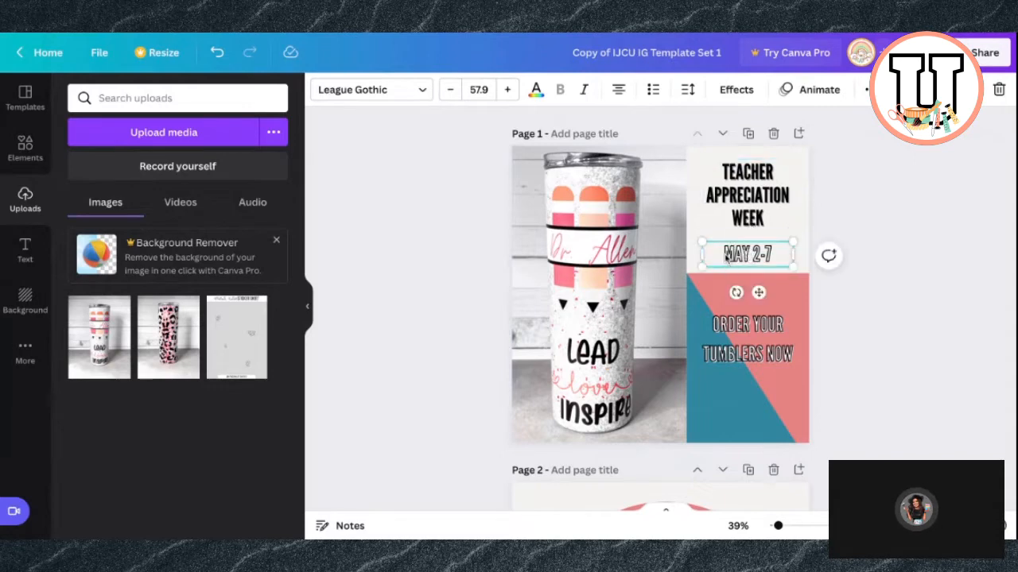
click(418, 90)
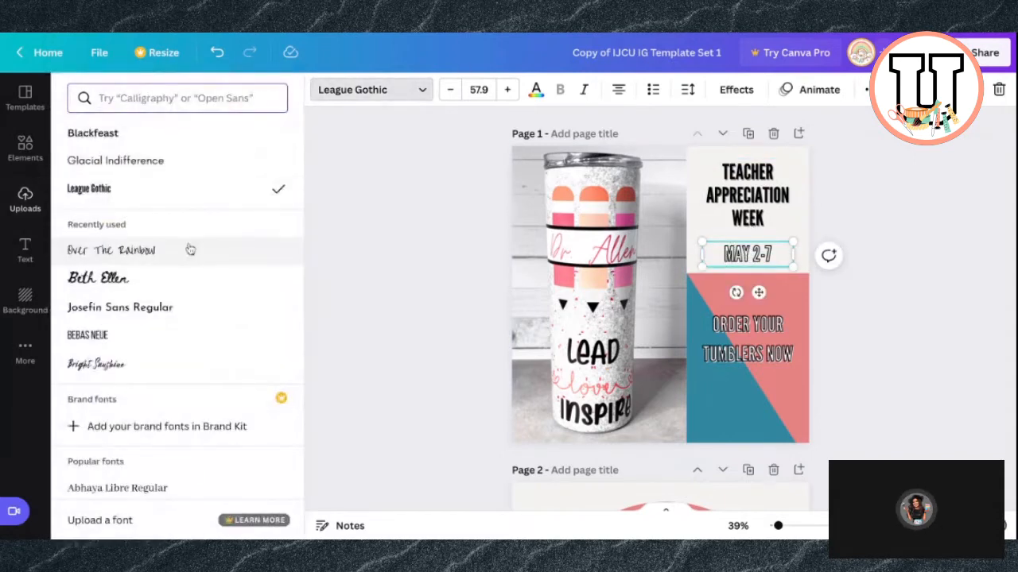
scroll(200, 295, down, 1)
click(200, 294)
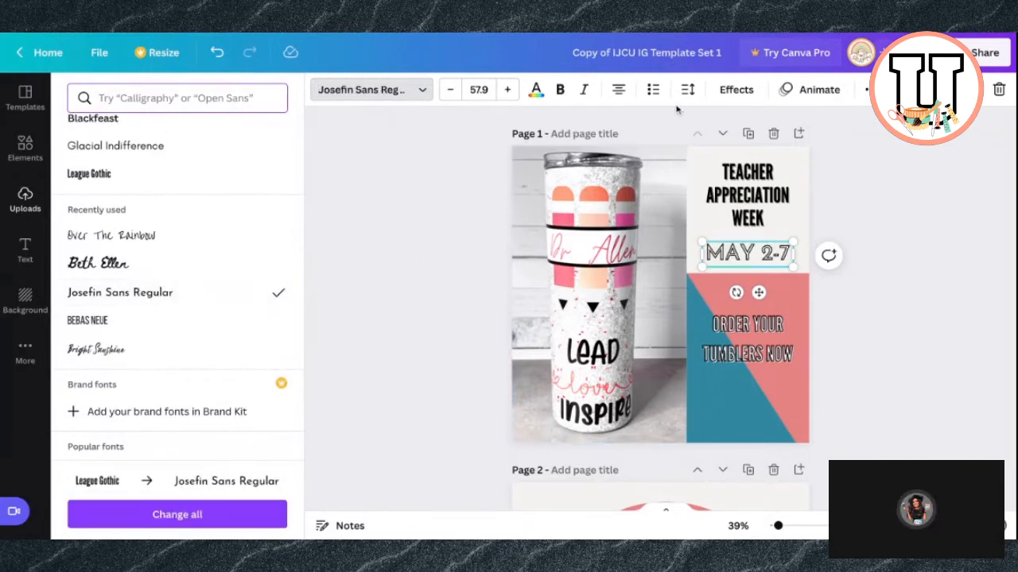
Apply the Shadow text effect to "MAY 2-7" and set the shadow color to dark violet
click(739, 92)
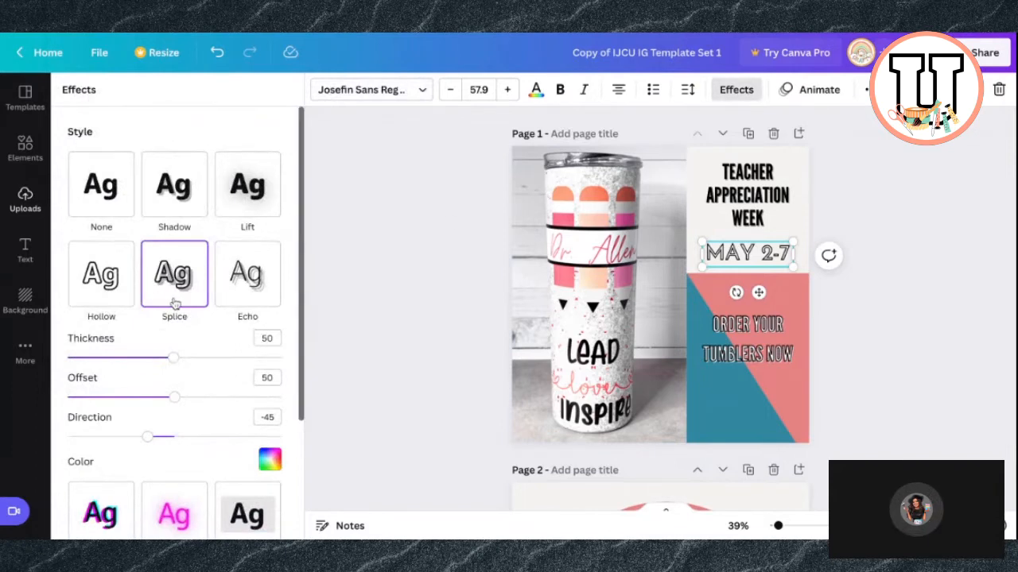
click(172, 221)
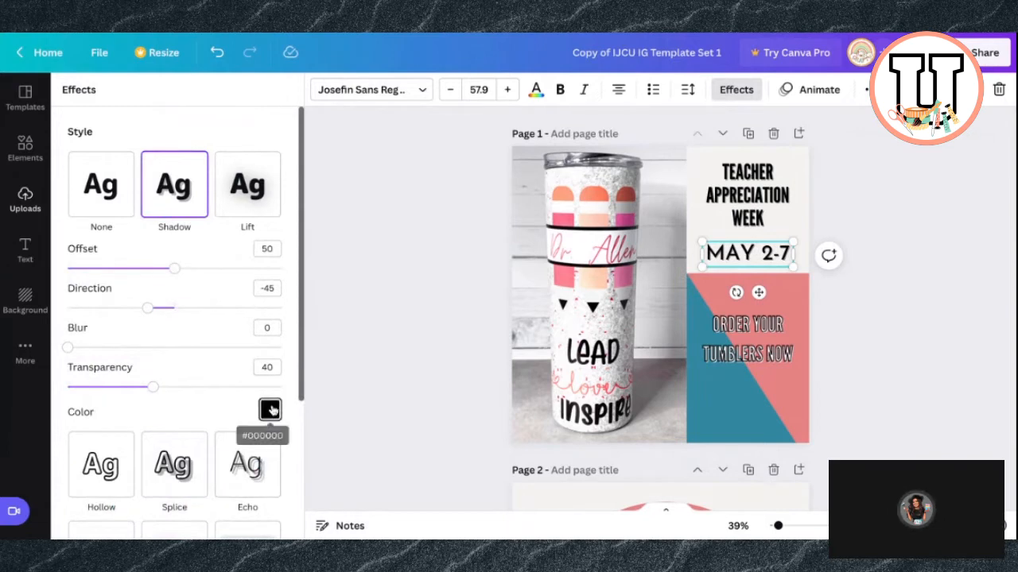
click(271, 409)
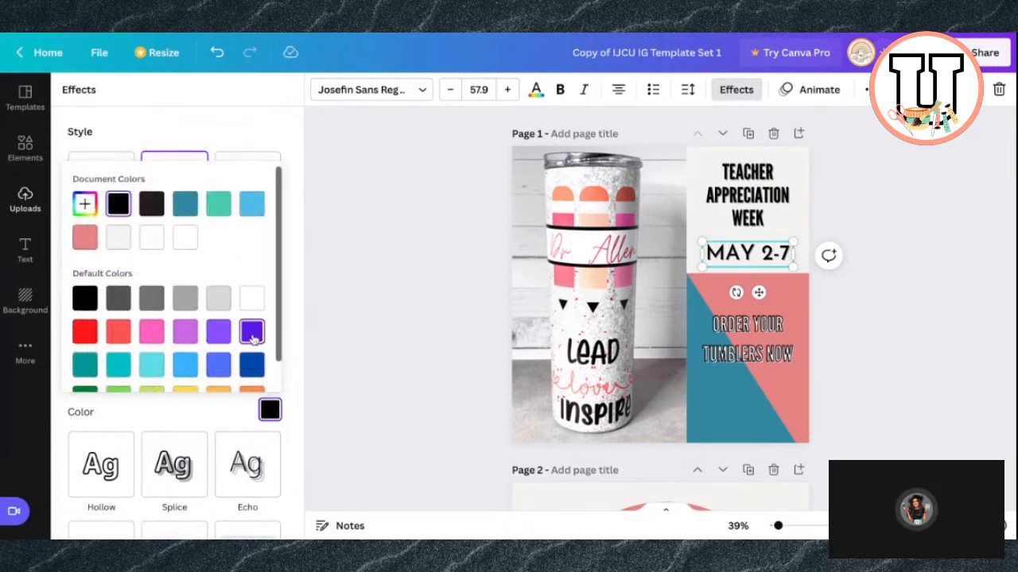
click(252, 334)
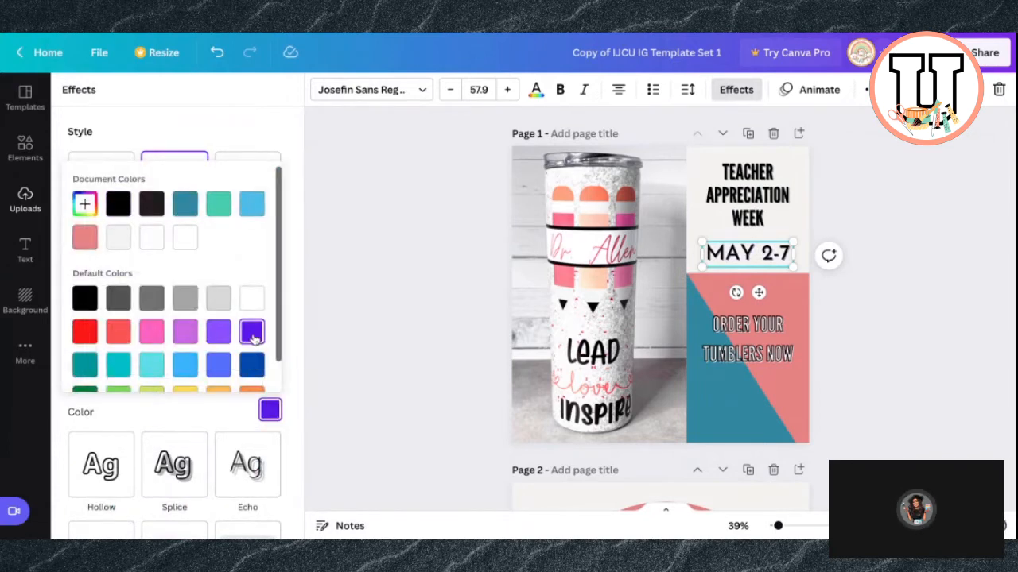
click(278, 130)
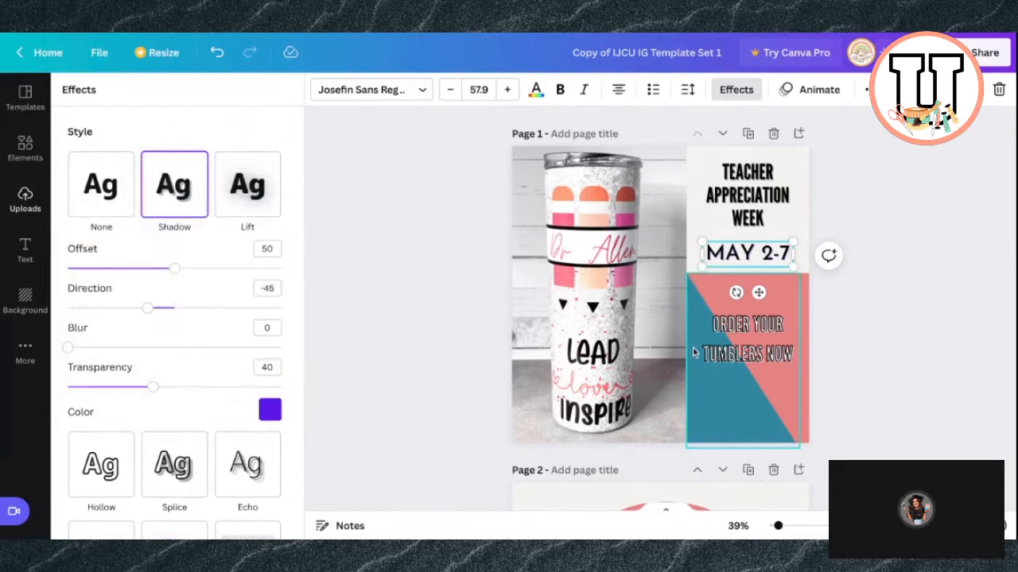
Give "ORDER YOUR TUMBLERS NOW" the Glitch text effect with the cyan-and-red color pair, after trying Neon
click(748, 359)
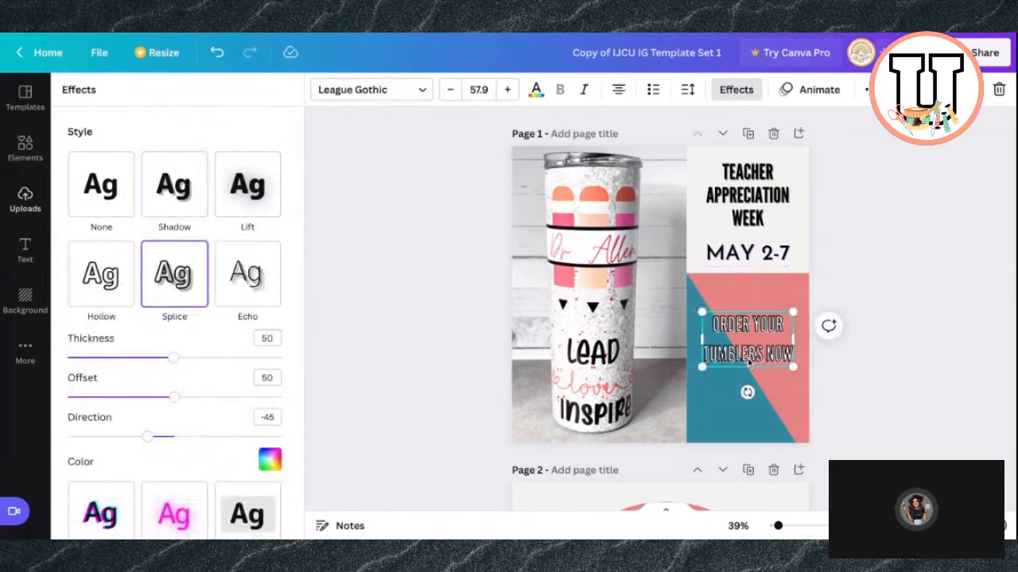
scroll(159, 428, down, 3)
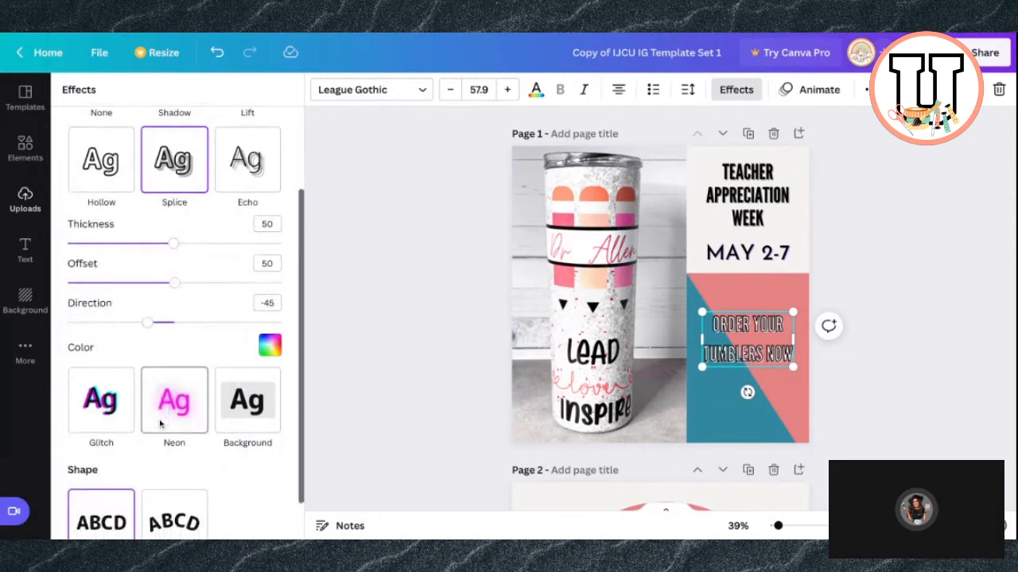
click(167, 402)
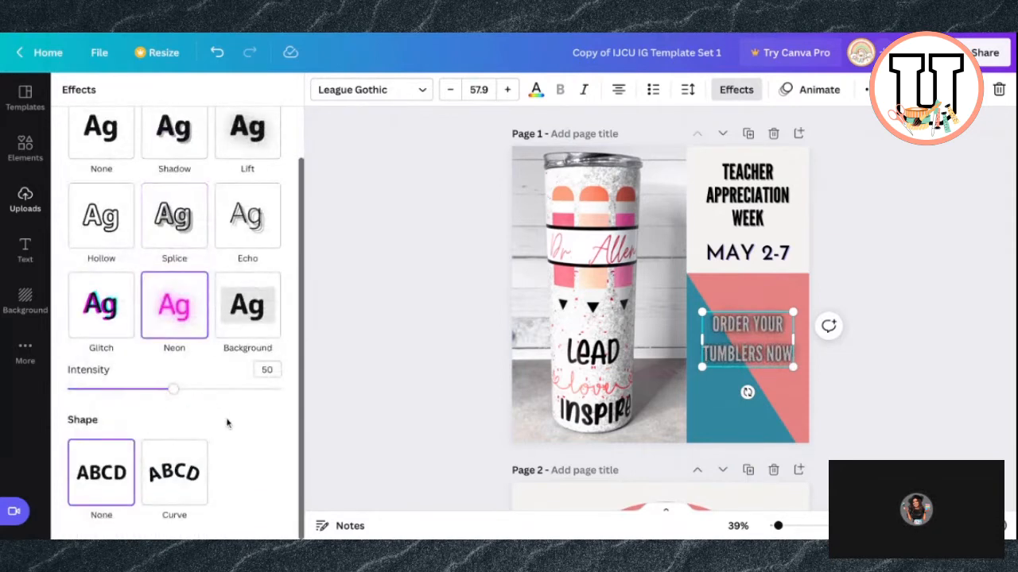
click(104, 296)
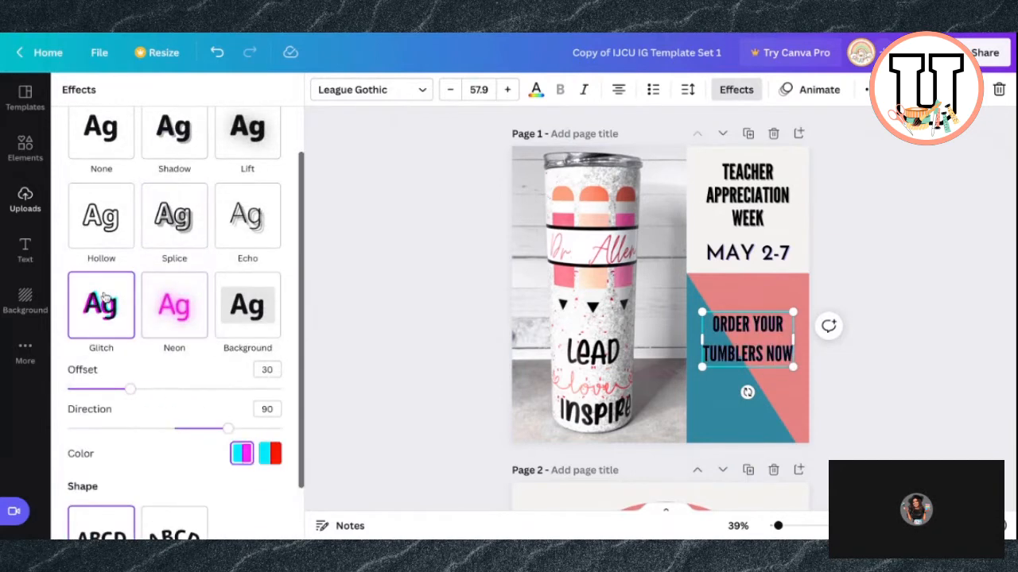
scroll(180, 427, down, 2)
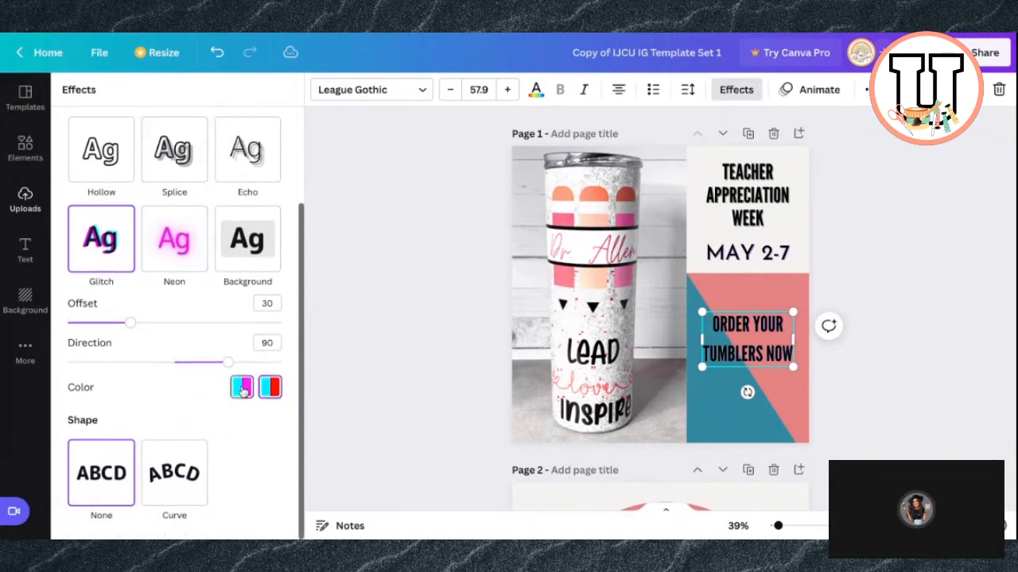
click(266, 390)
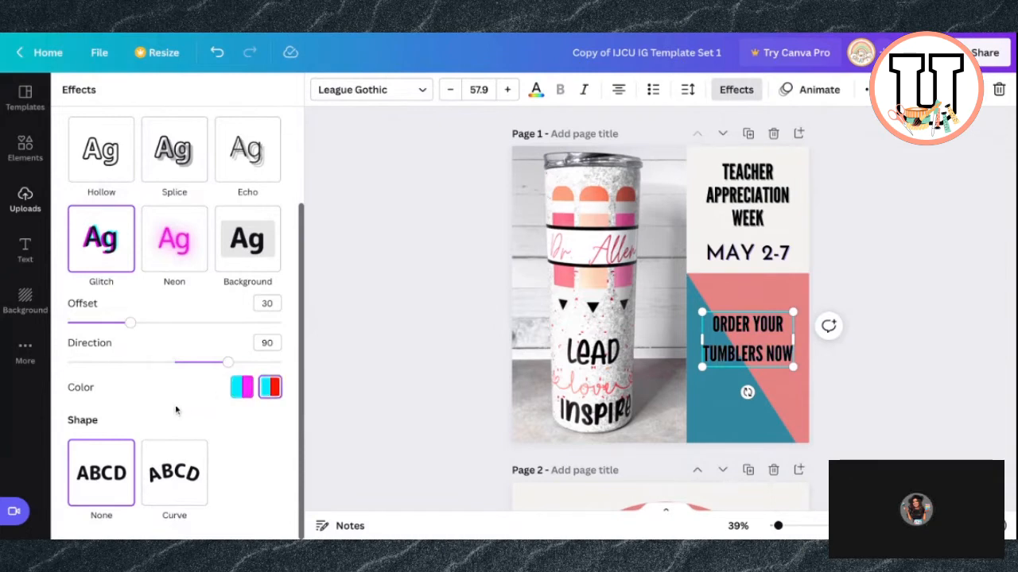
click(775, 294)
Enlarge "ORDER YOUR TUMBLERS NOW" to font size 70.9 and center it lower in the colored block
click(759, 352)
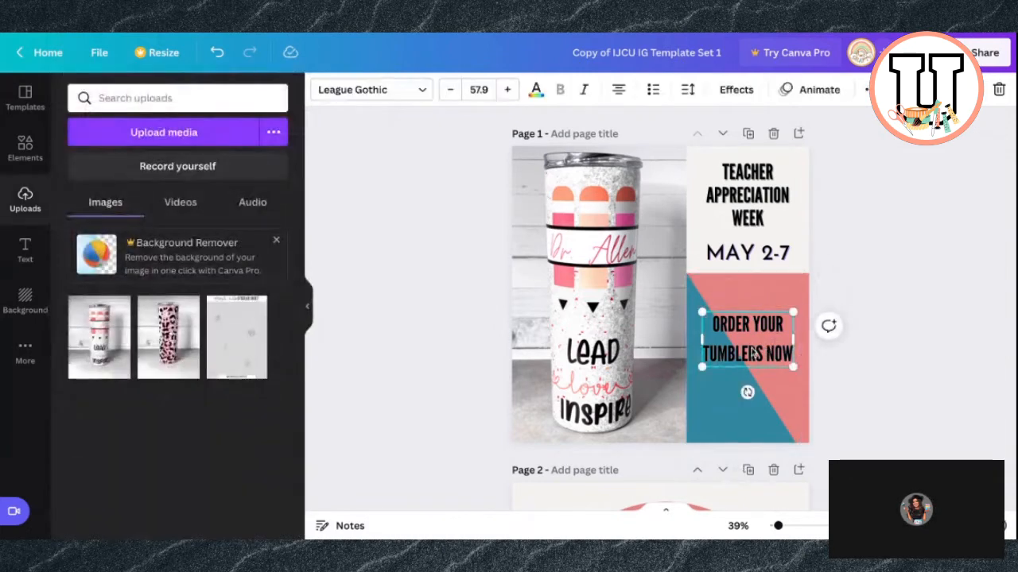
drag(700, 307, 692, 302)
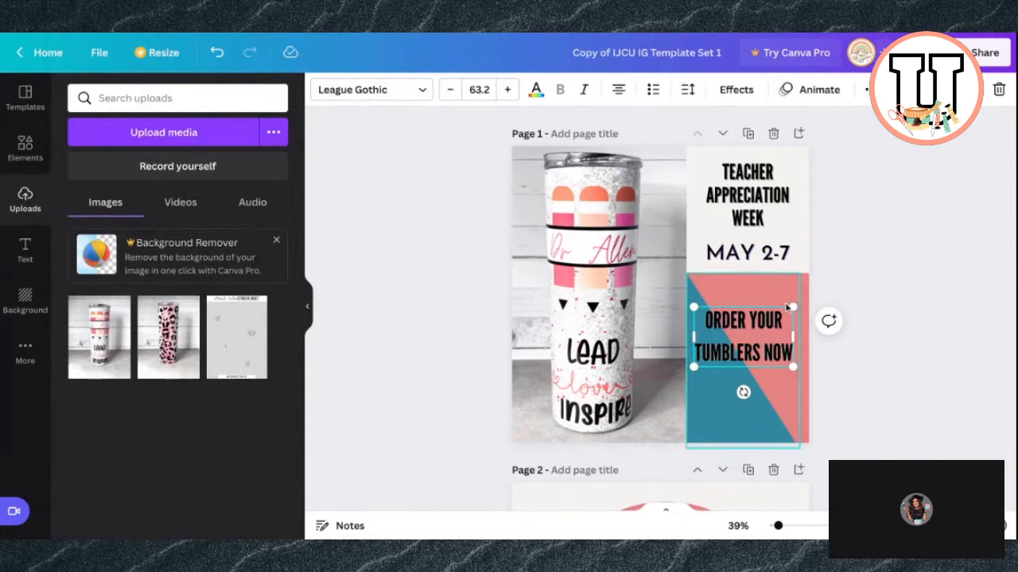
mouse_move(793, 305)
mouse_down()
mouse_move(807, 296)
mouse_move(794, 303)
mouse_up()
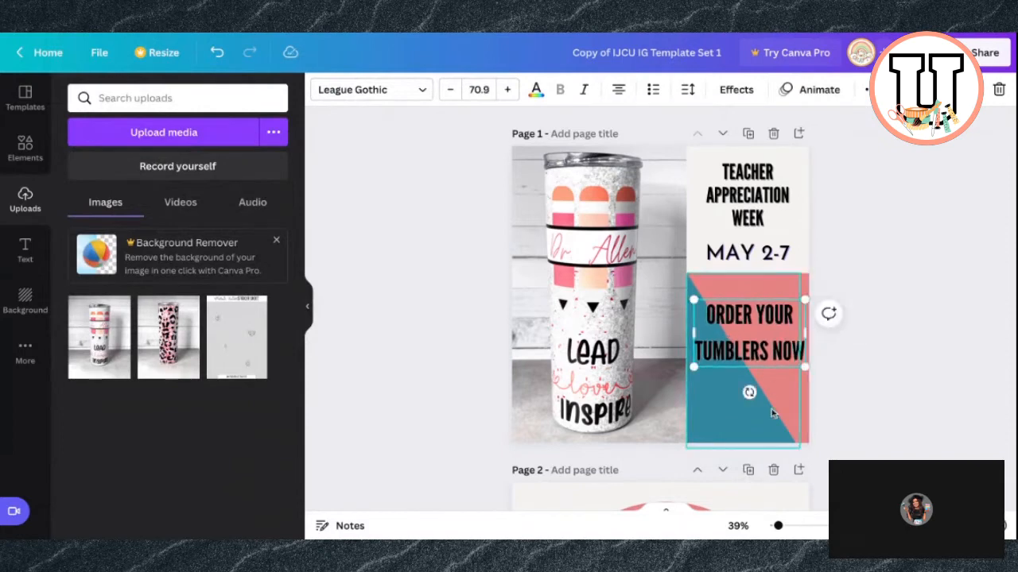
click(771, 416)
click(855, 375)
drag(769, 324, 767, 340)
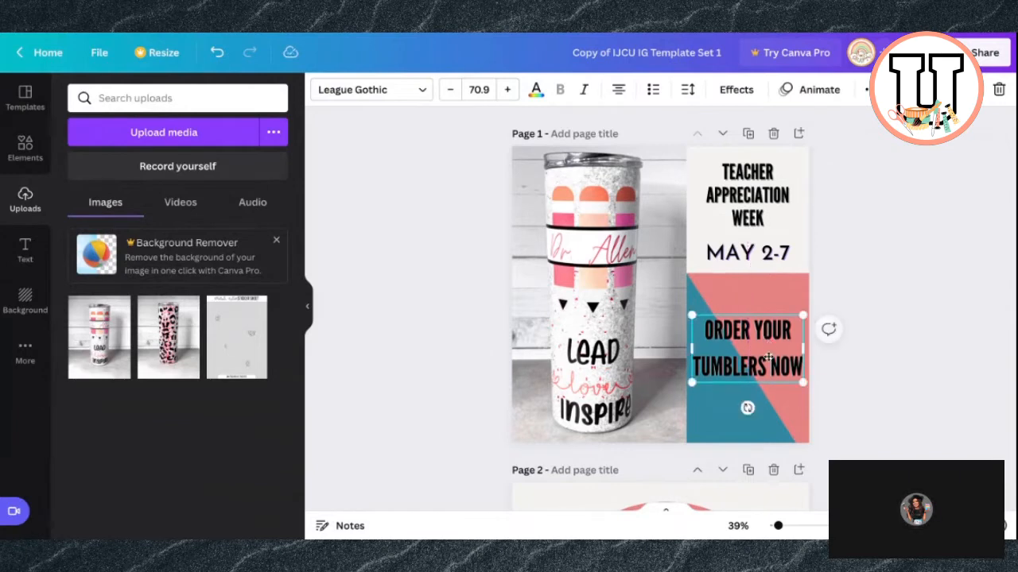
Change the text color of "ORDER YOUR TUMBLERS NOW" to white
click(538, 92)
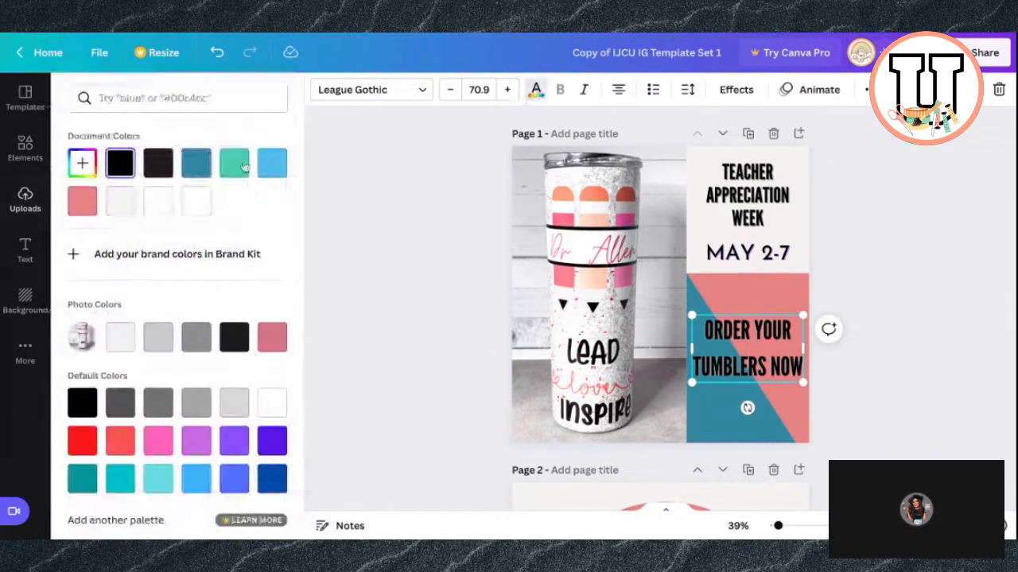
click(192, 195)
click(904, 199)
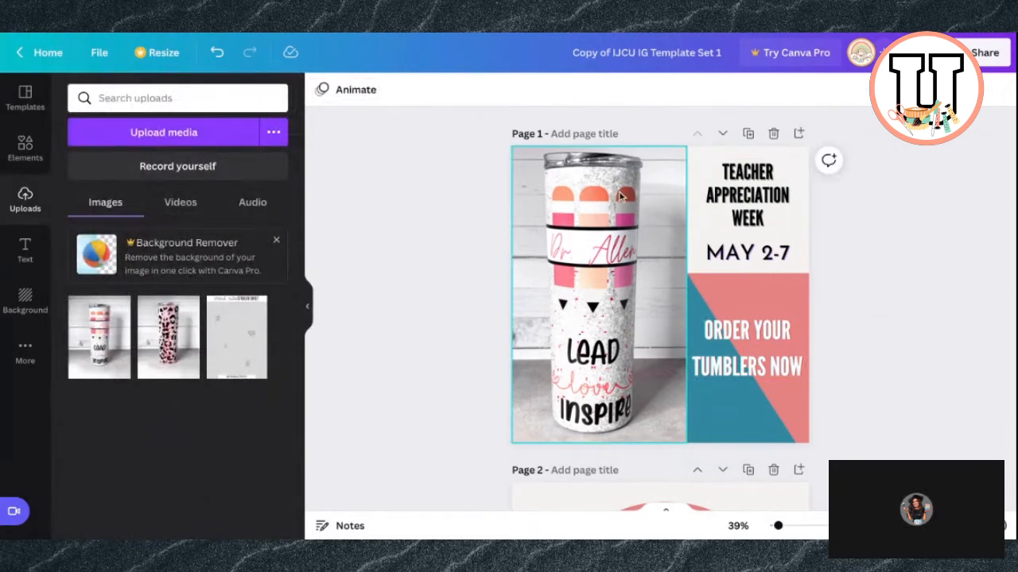
Title page 1 "teachertumbler"
scroll(665, 297, down, 1)
scroll(664, 296, up, 1)
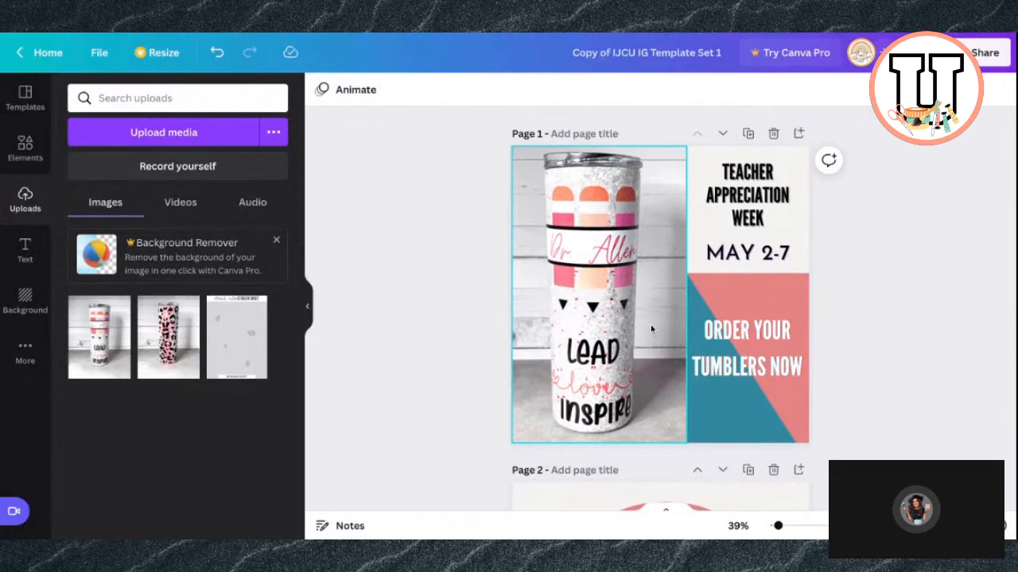
click(582, 132)
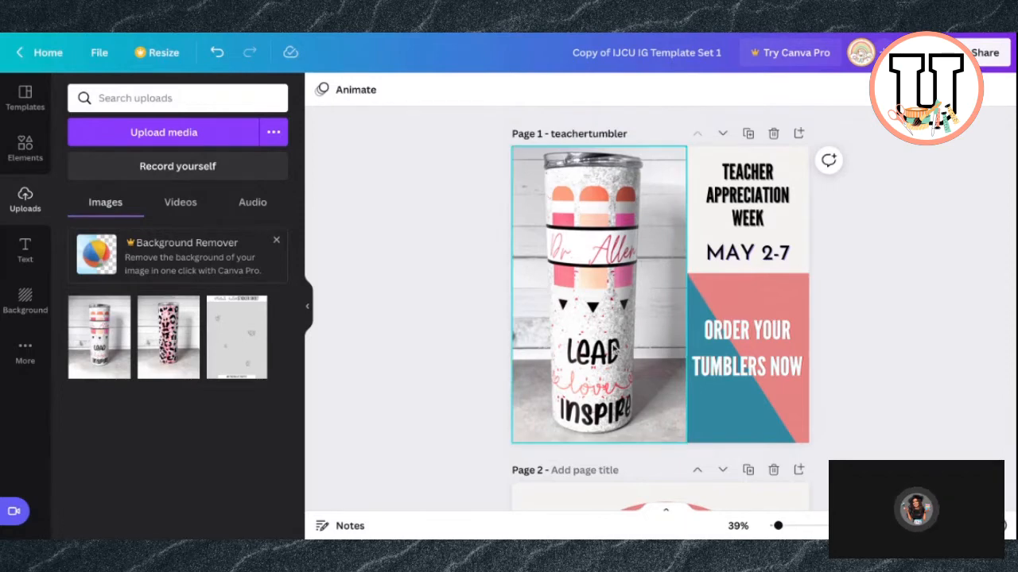
Recolor the teal triangle on page 1 to the lighter violet from the default colors
scroll(617, 353, down, 3)
scroll(617, 353, down, 3)
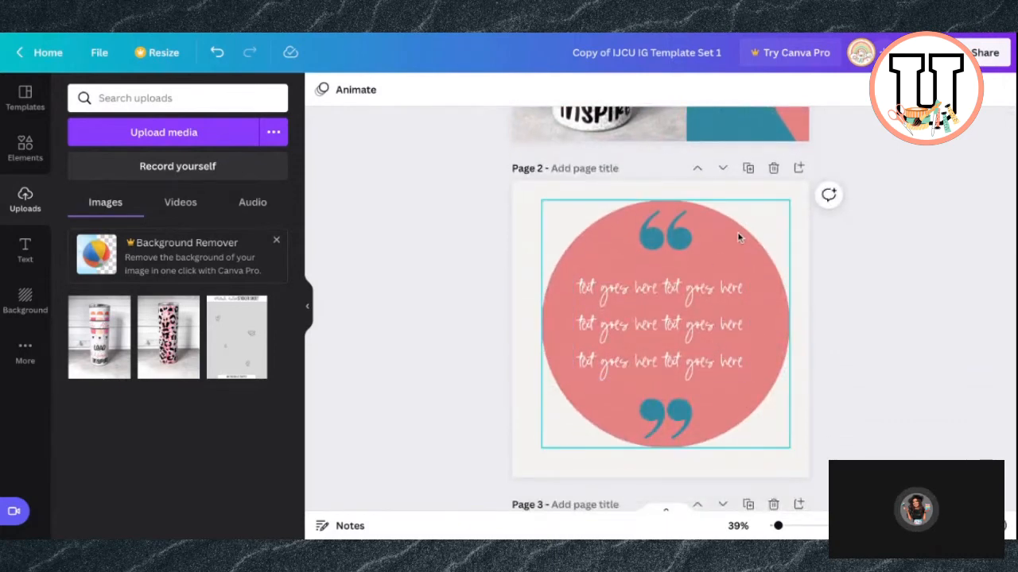
scroll(737, 232, up, 5)
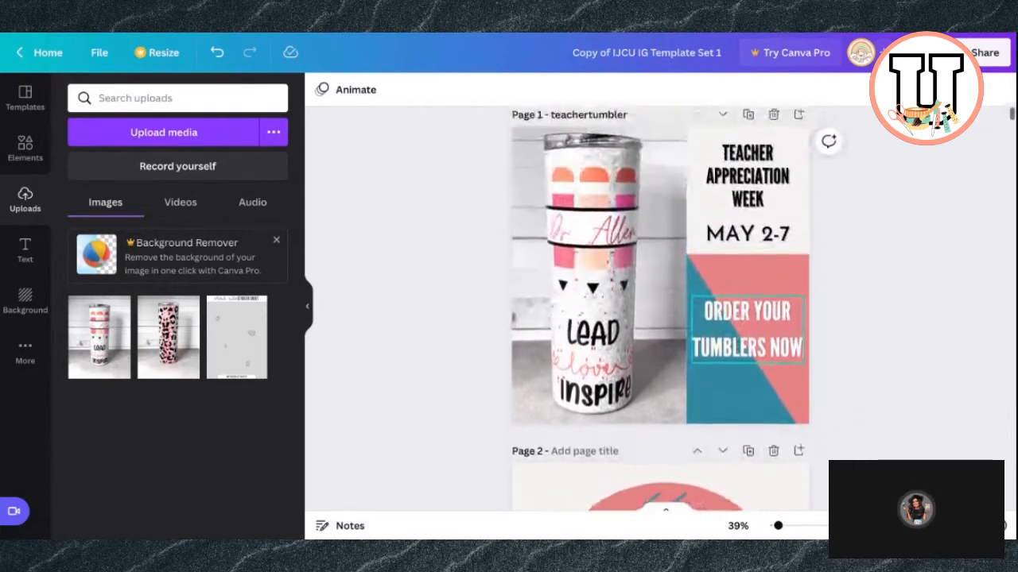
scroll(733, 357, down, 1)
click(737, 354)
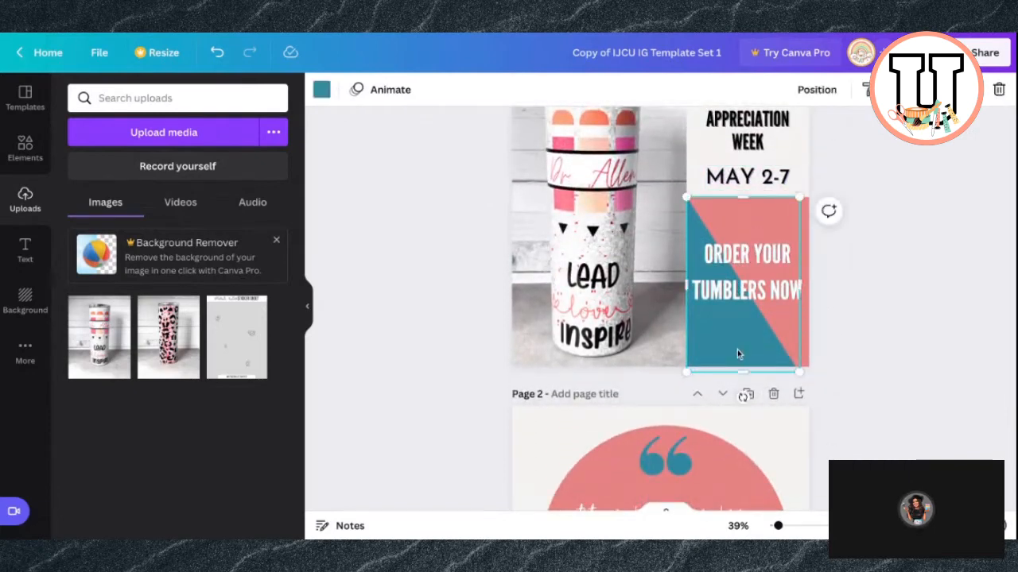
click(321, 89)
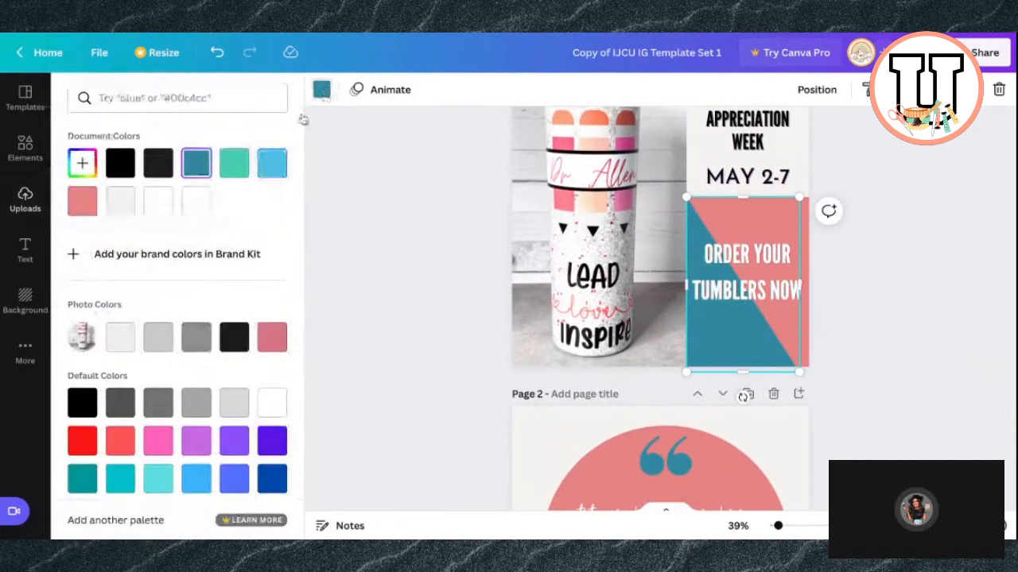
click(233, 443)
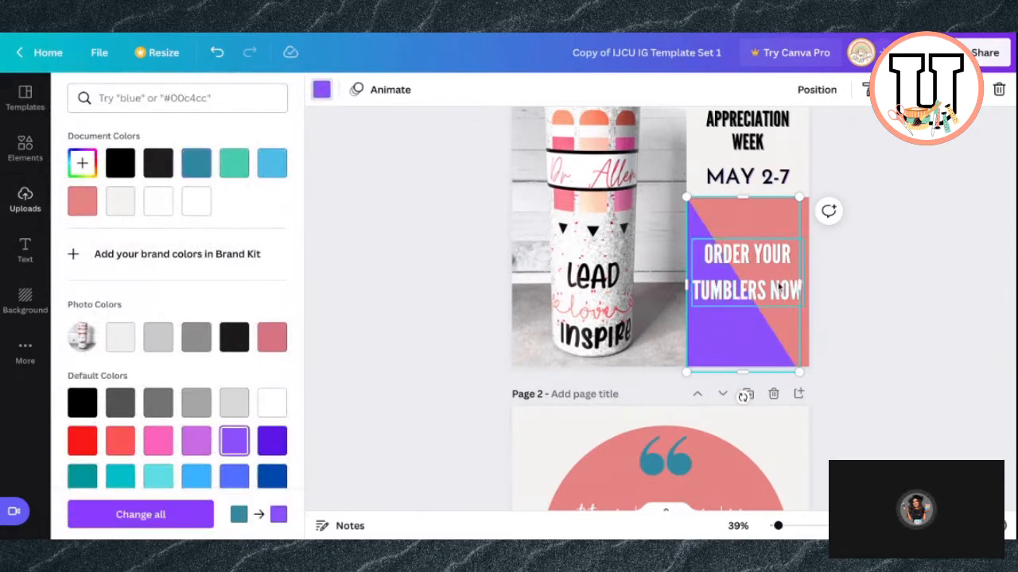
click(829, 250)
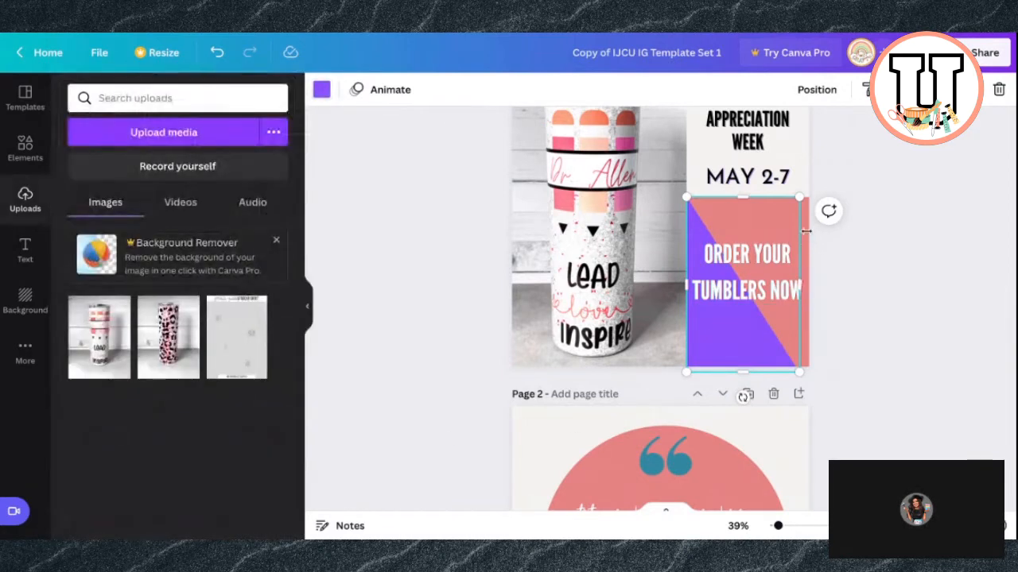
Recolor the coral rectangle behind "ORDER YOUR TUMBLERS NOW" on page 1 to light blue from the document colors
click(816, 276)
click(806, 253)
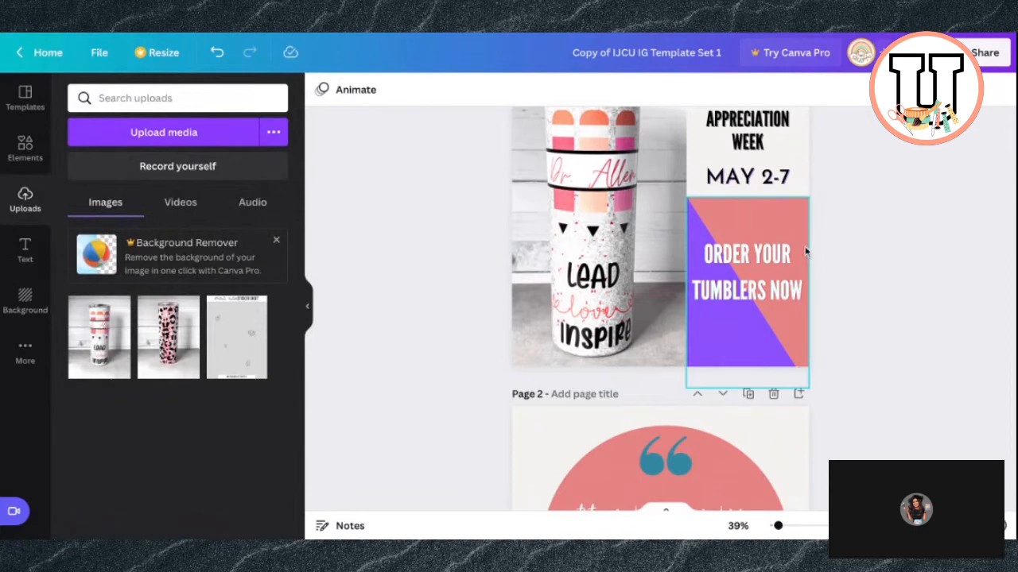
click(321, 89)
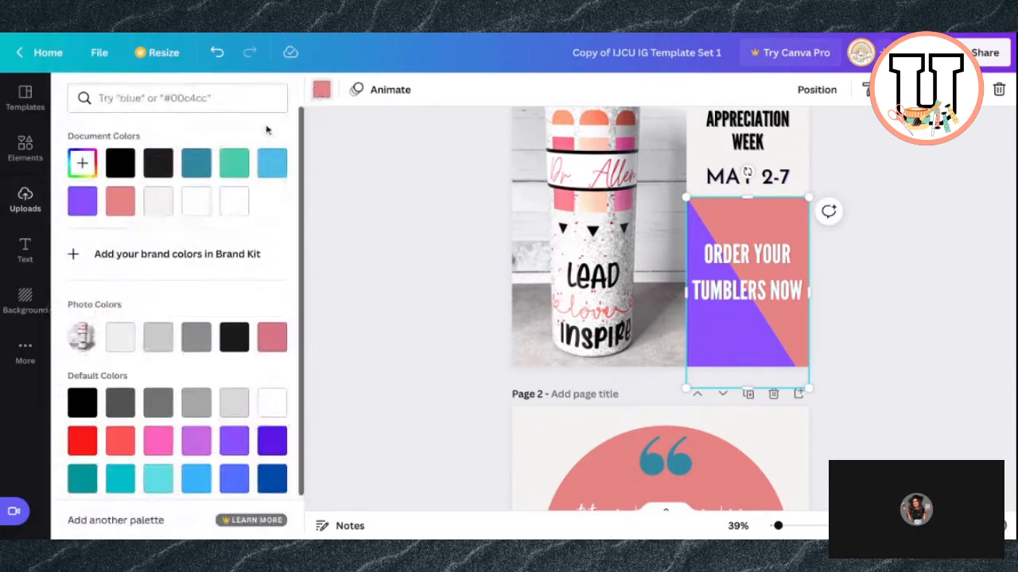
click(272, 165)
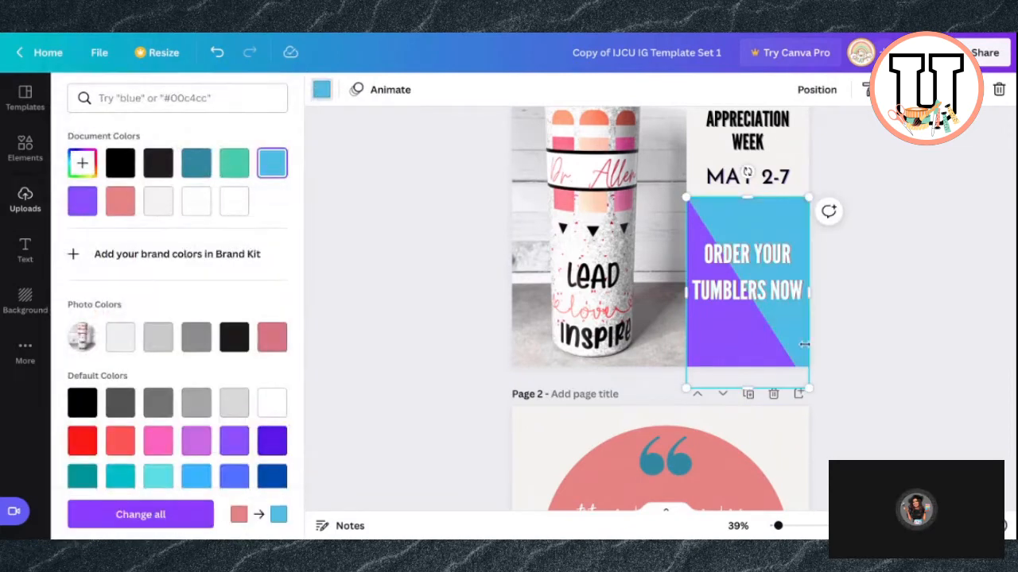
click(902, 363)
scroll(852, 310, up, 2)
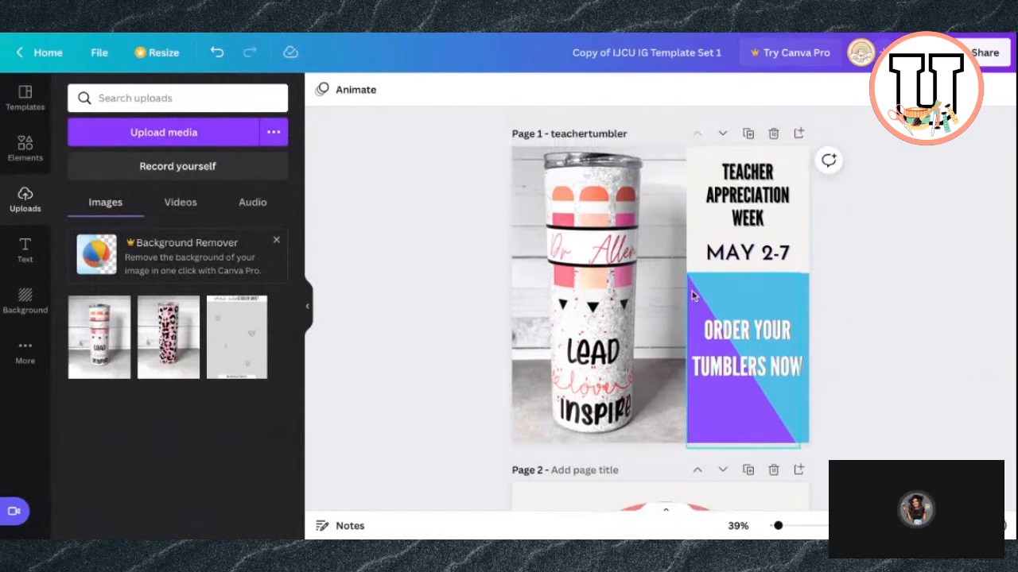
Recolor the large coral circle on page 2 to violet from the document colors
scroll(831, 330, down, 5)
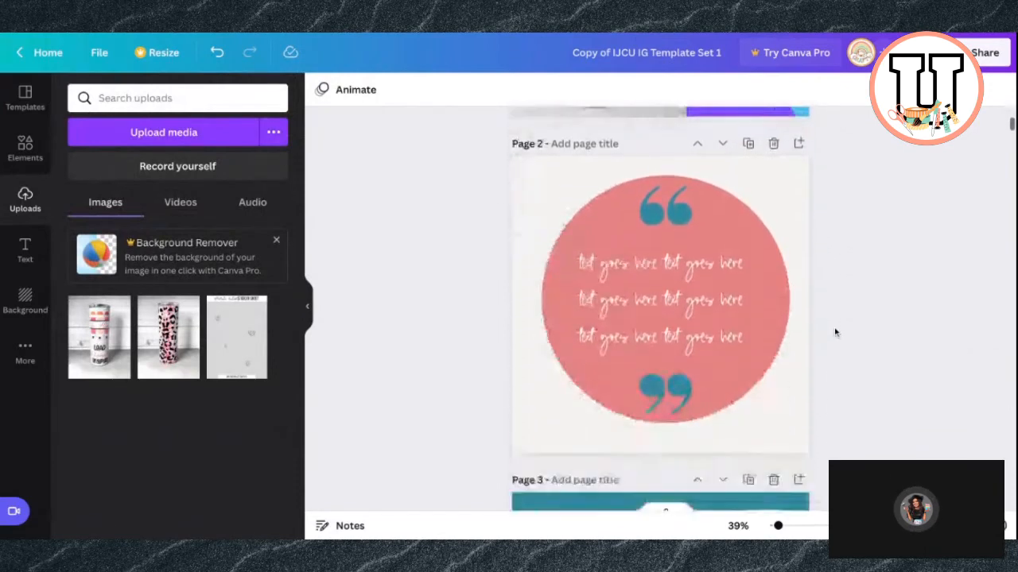
click(732, 187)
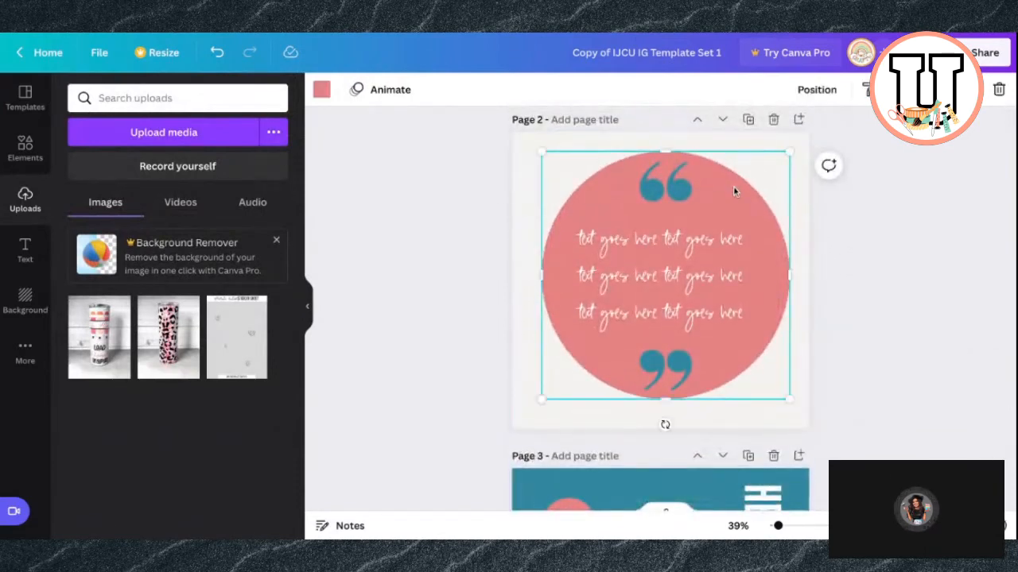
click(321, 90)
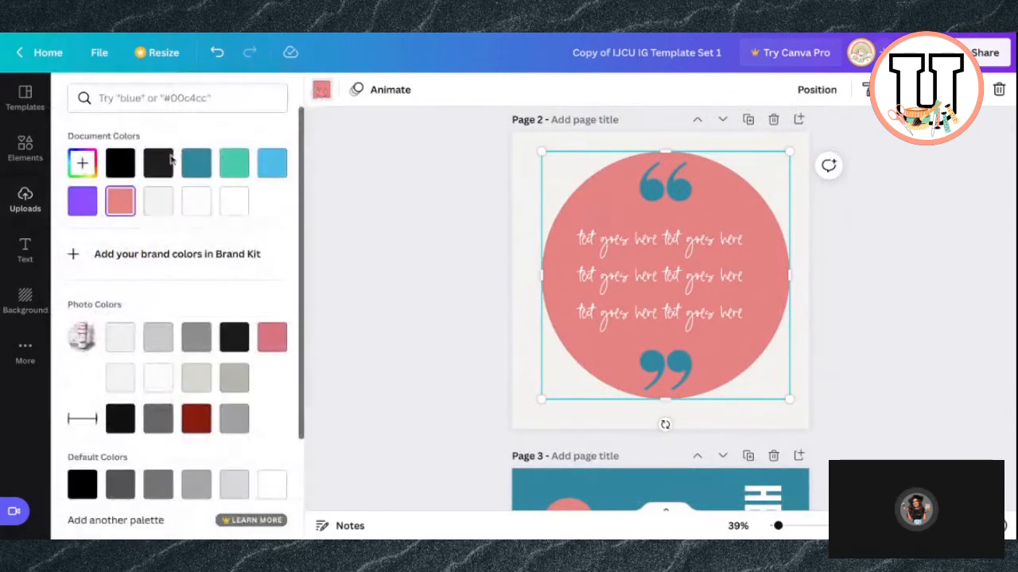
click(82, 200)
Recolor both the opening and closing quotation marks on page 2 to light blue from the document colors
click(648, 196)
click(270, 163)
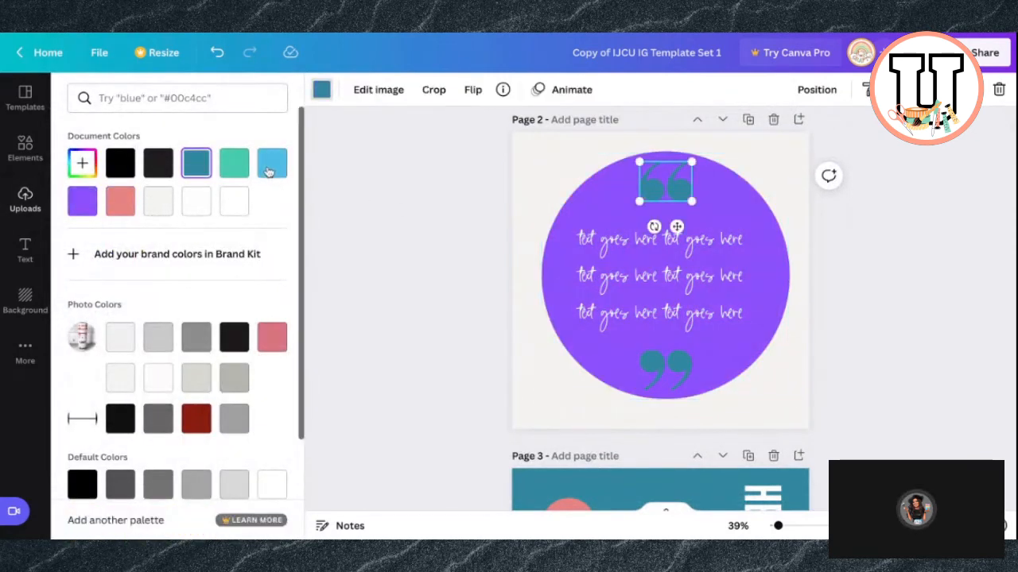
click(653, 367)
click(272, 165)
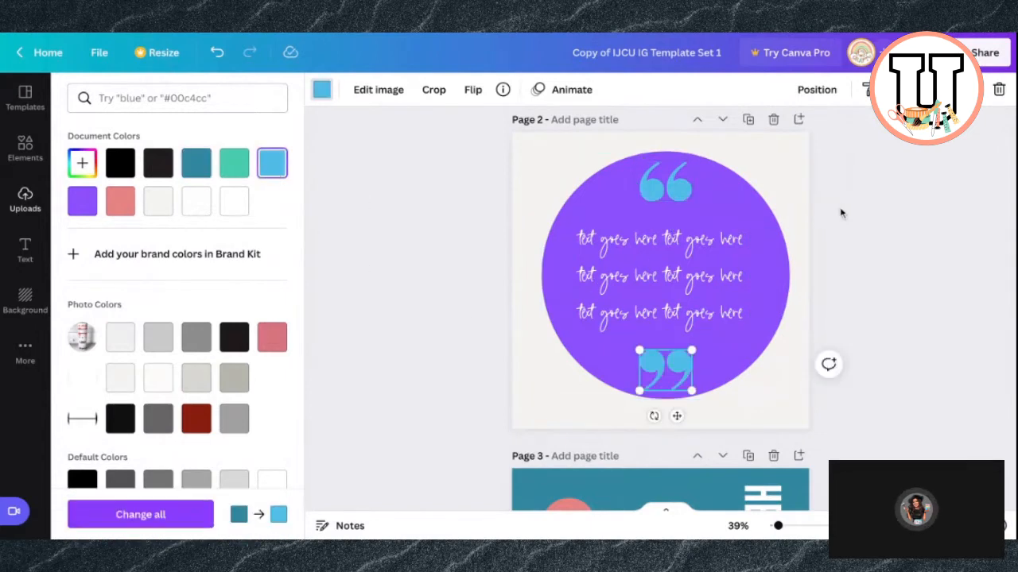
Browse the background images, try the bright blue pool texture on page 2, and replace it with the recently used dark blue water texture
click(799, 157)
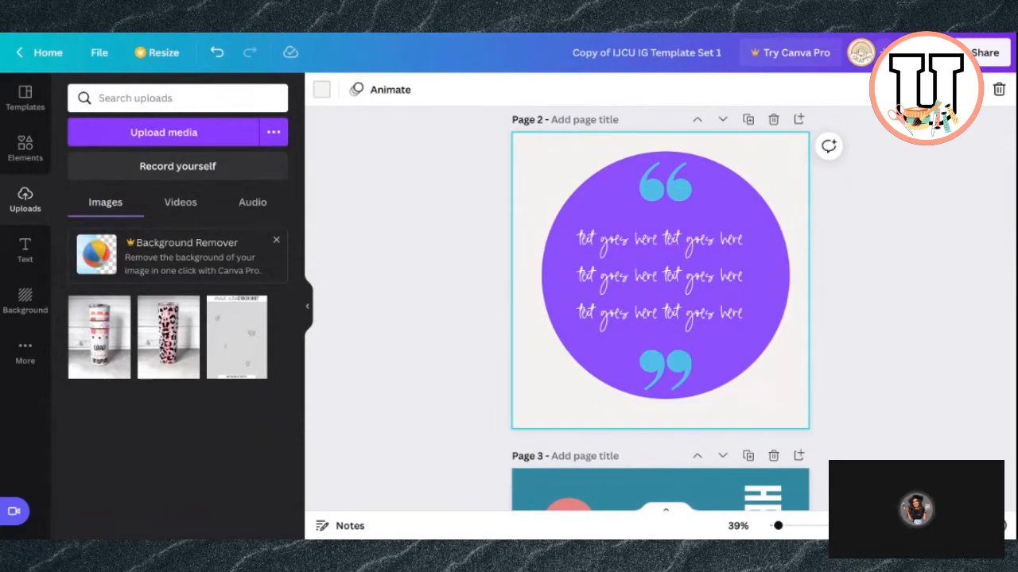
click(24, 297)
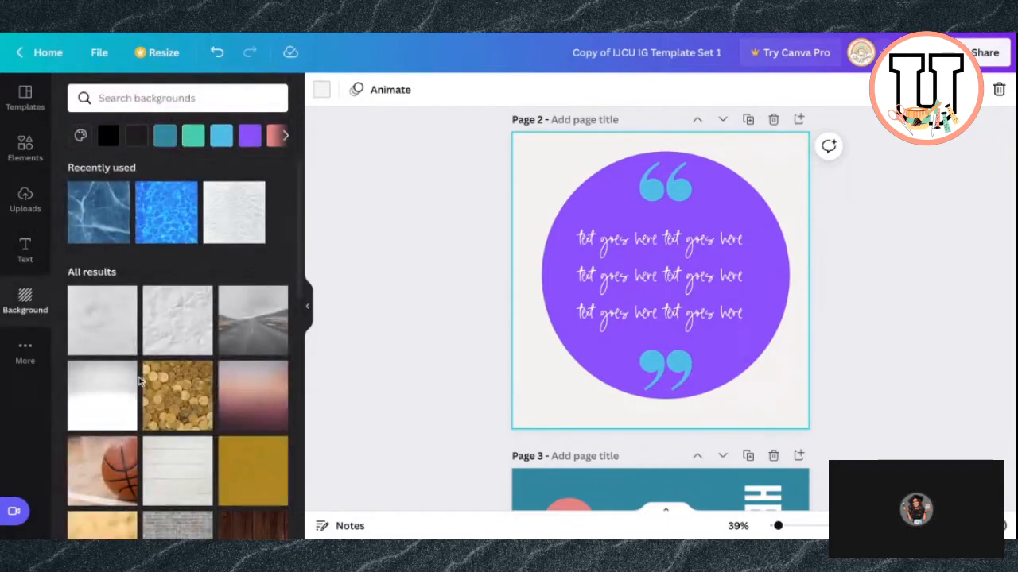
scroll(157, 435, down, 5)
scroll(157, 435, down, 3)
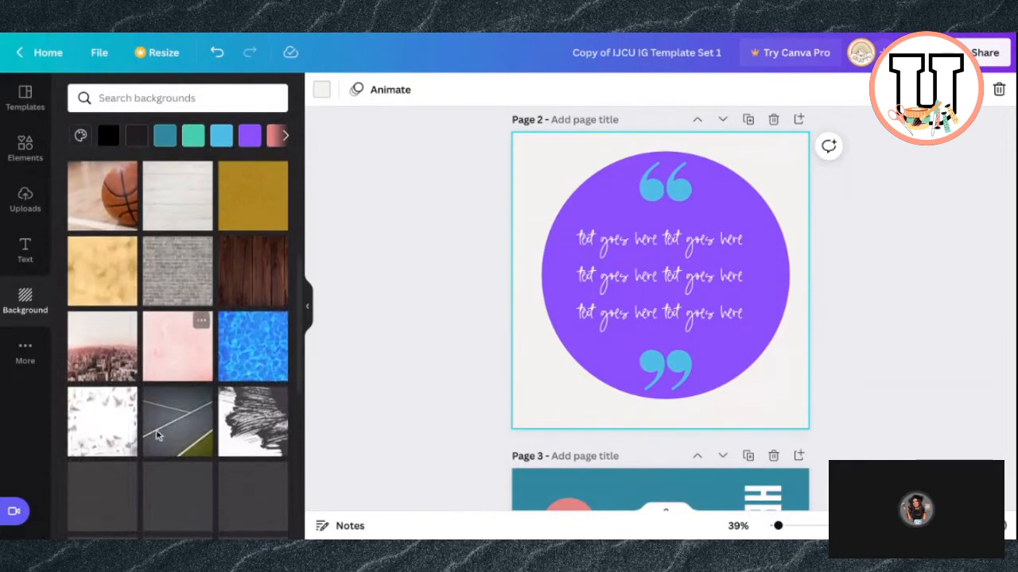
scroll(157, 435, down, 3)
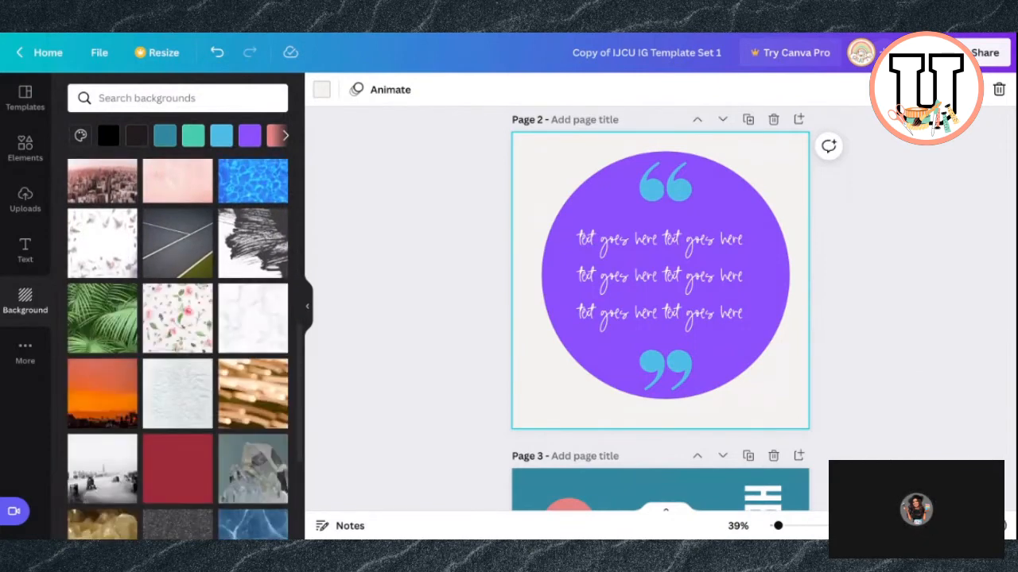
scroll(171, 485, up, 7)
scroll(171, 477, up, 5)
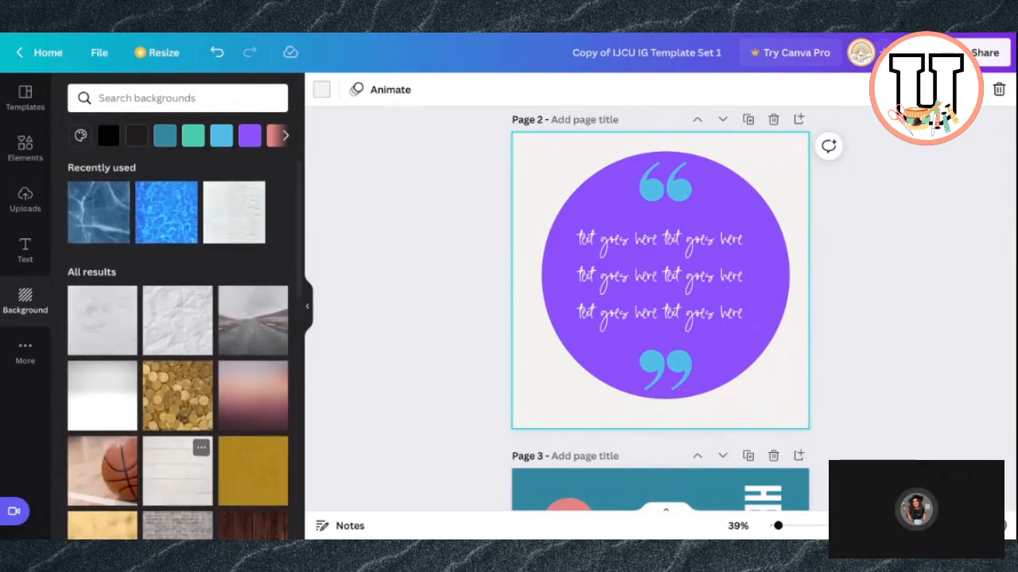
scroll(175, 421, down, 1)
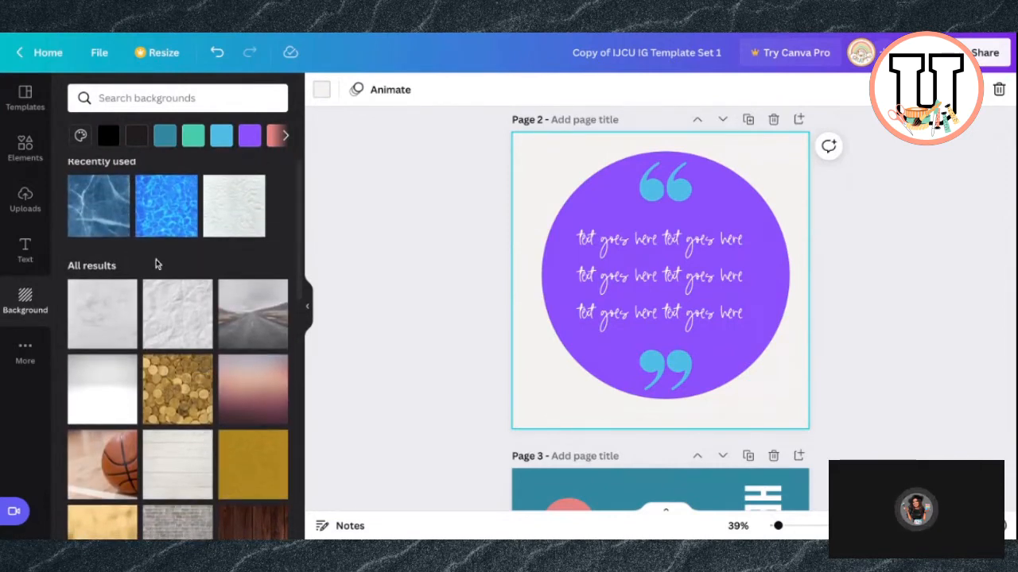
click(161, 210)
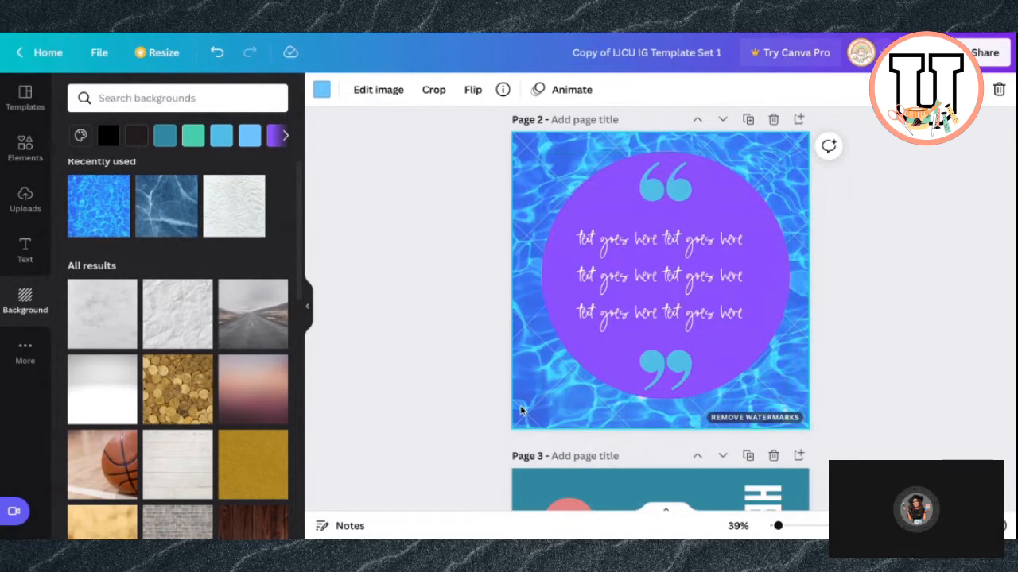
click(160, 209)
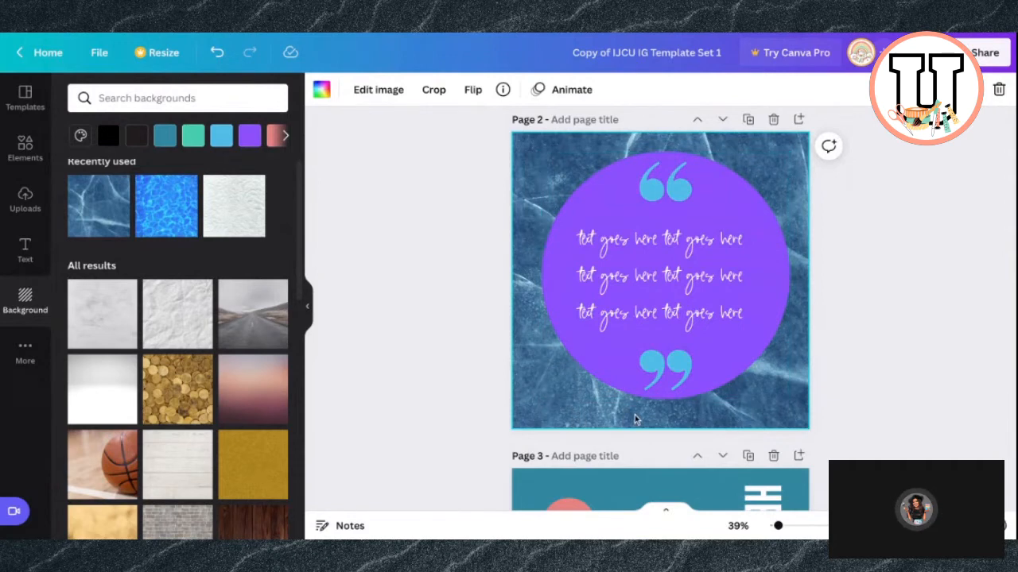
Replace the quote placeholder on page 2 with "Make everyday count!", put "count!" on its own line, and enlarge the text to font size 127
click(672, 295)
click(672, 295)
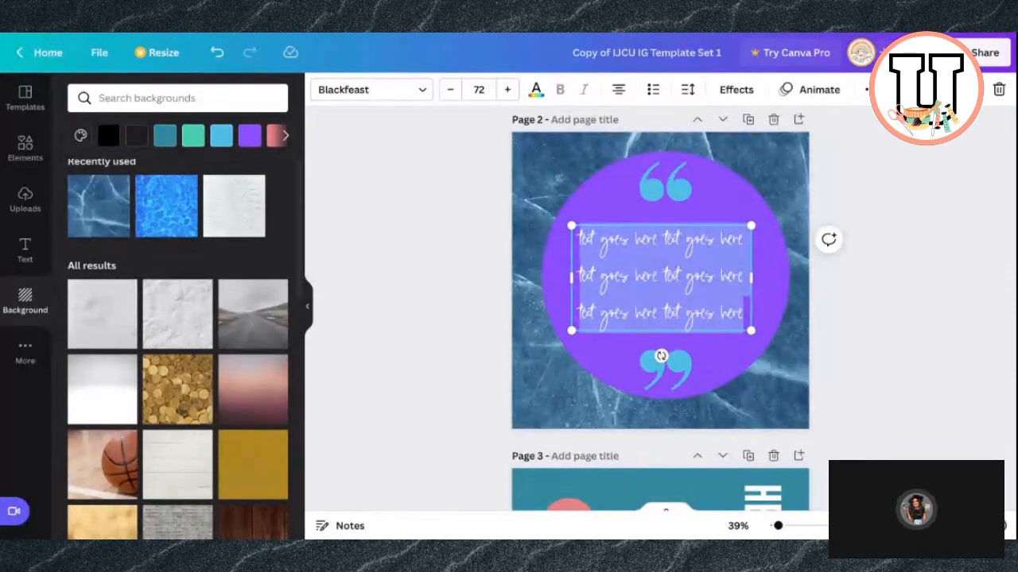
text(Make)
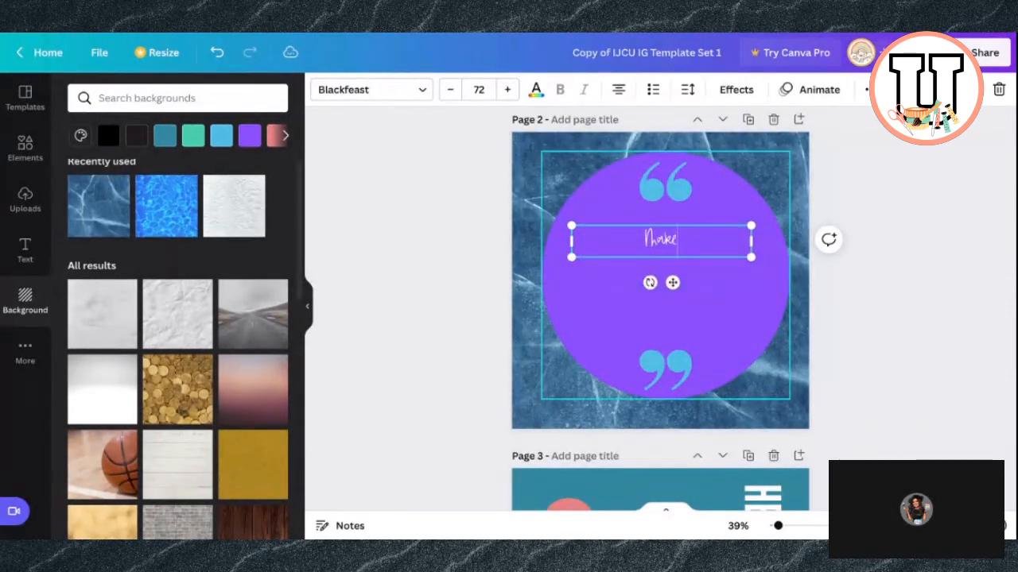
text( every)
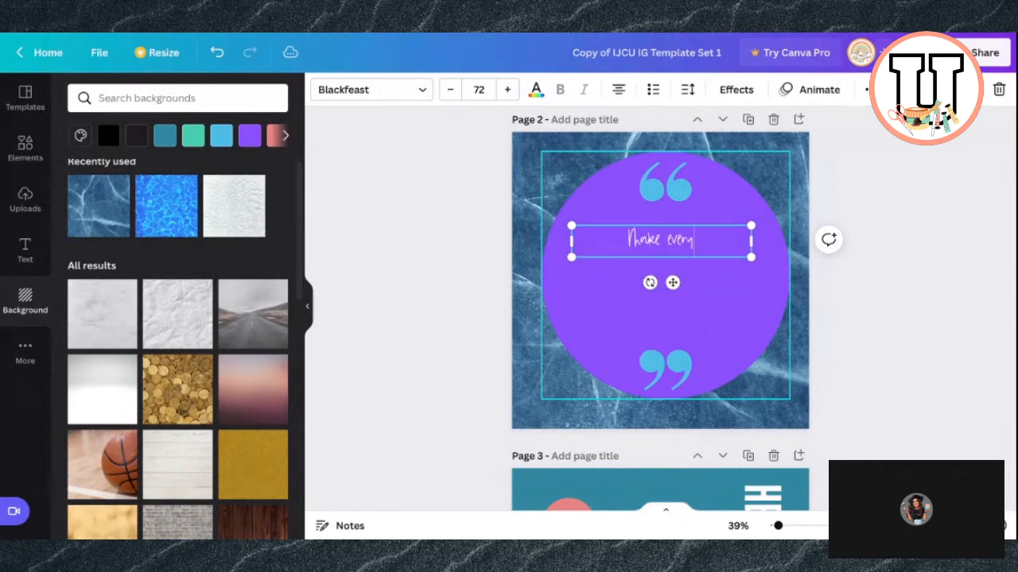
text(day count!)
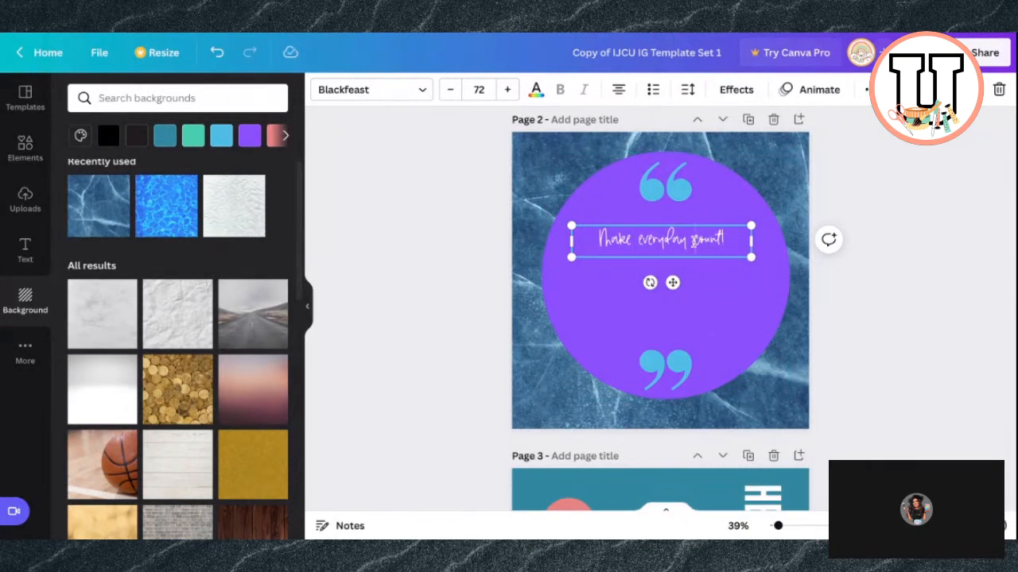
click(691, 239)
key(Return)
drag(751, 262, 723, 347)
Set the whole "Make everyday count!" quote in the Beth Ellen font, found through the recent "handwriting" font search
click(421, 90)
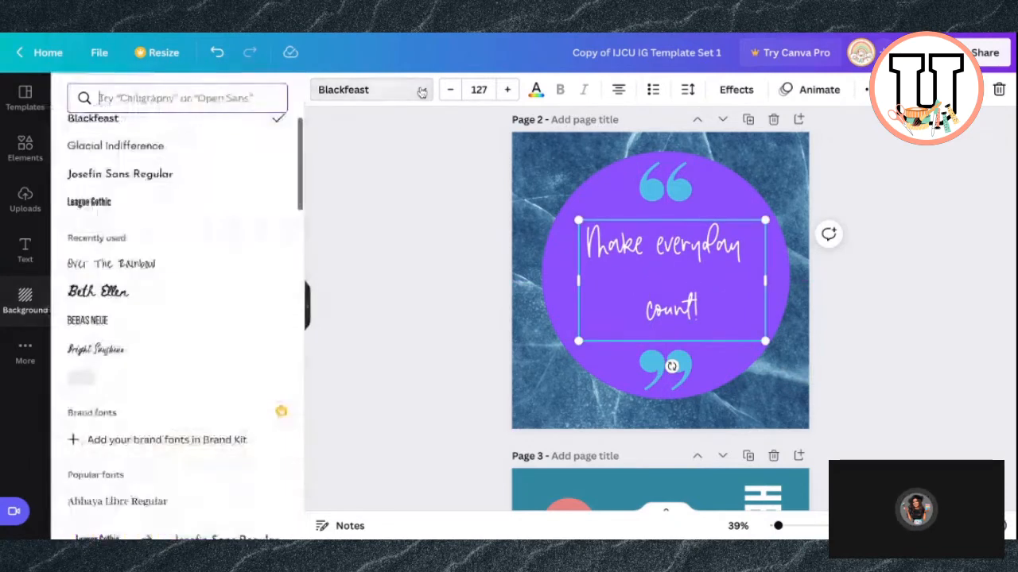
click(179, 296)
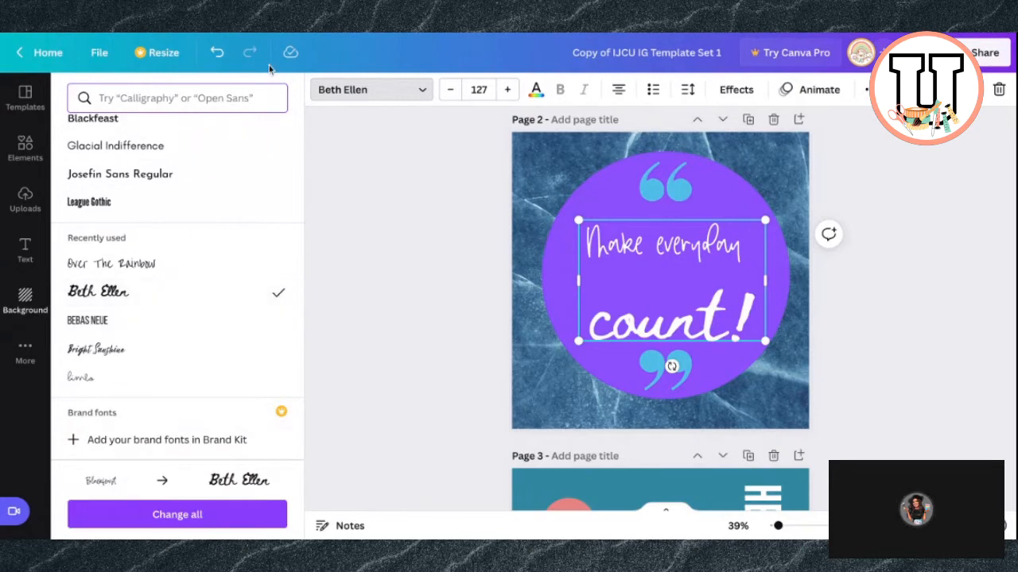
click(233, 99)
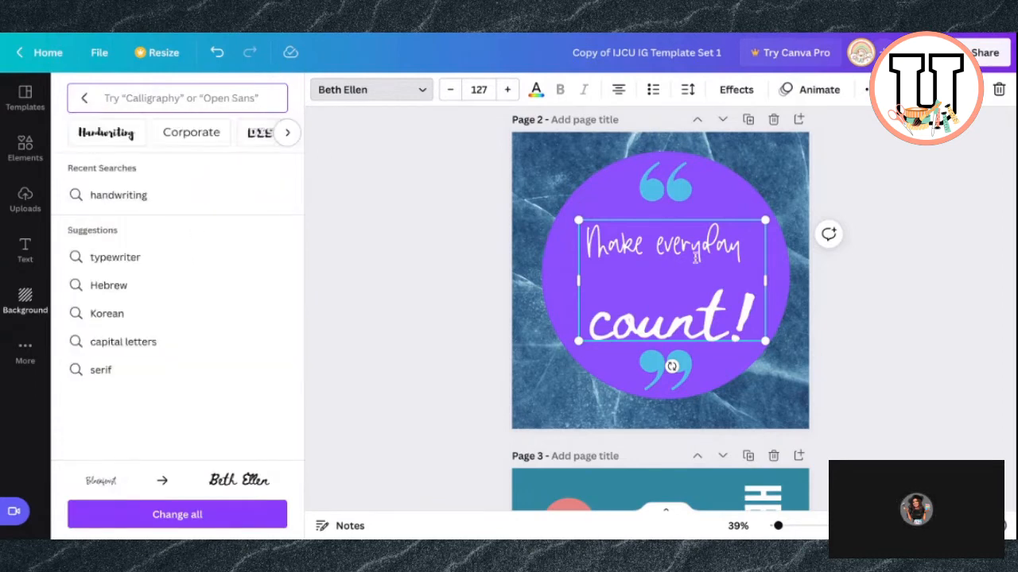
double_click(689, 255)
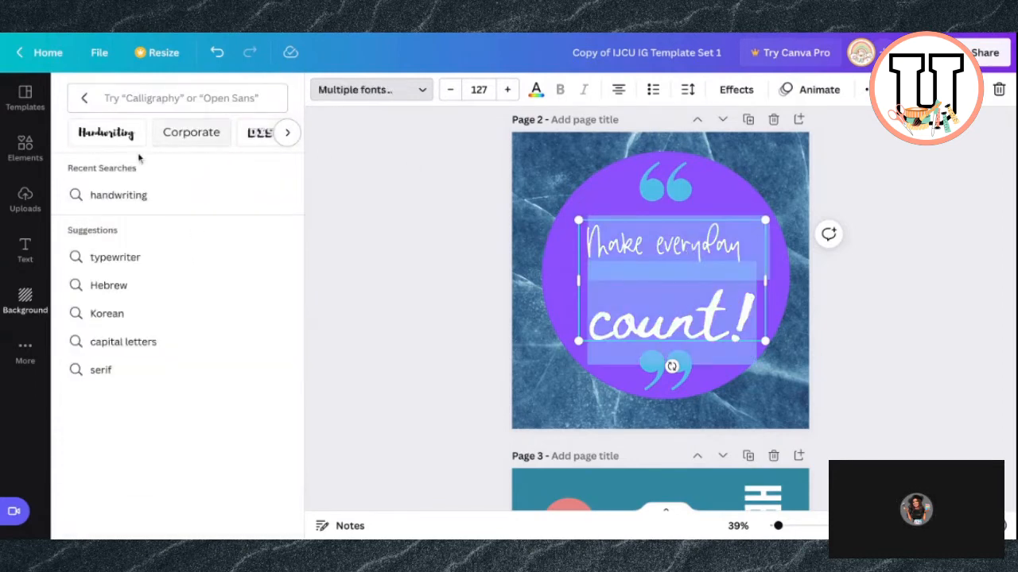
click(127, 196)
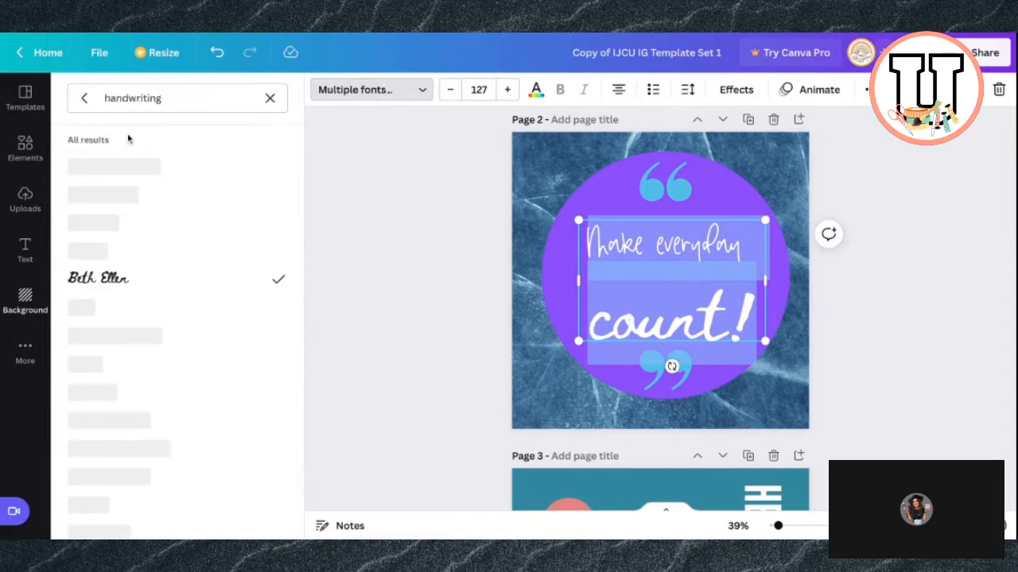
click(114, 282)
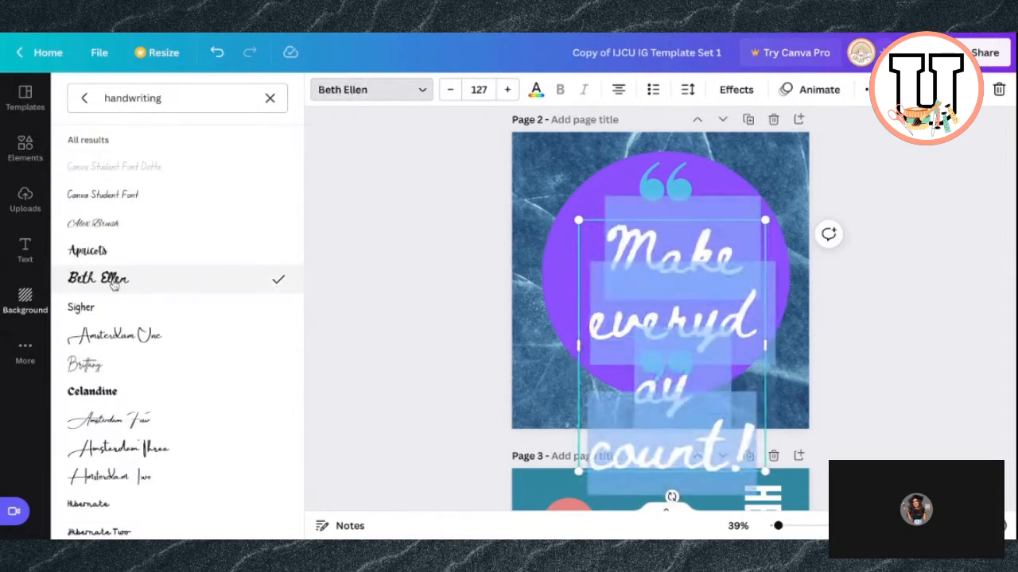
Reduce the "Make everyday count!" font size to 88.3 so the quote fits inside the circle
click(450, 90)
click(450, 90)
click(450, 90)
click(450, 90)
click(450, 90)
click(450, 89)
click(450, 90)
click(450, 90)
click(450, 90)
click(450, 90)
click(450, 89)
click(450, 90)
click(450, 90)
click(450, 90)
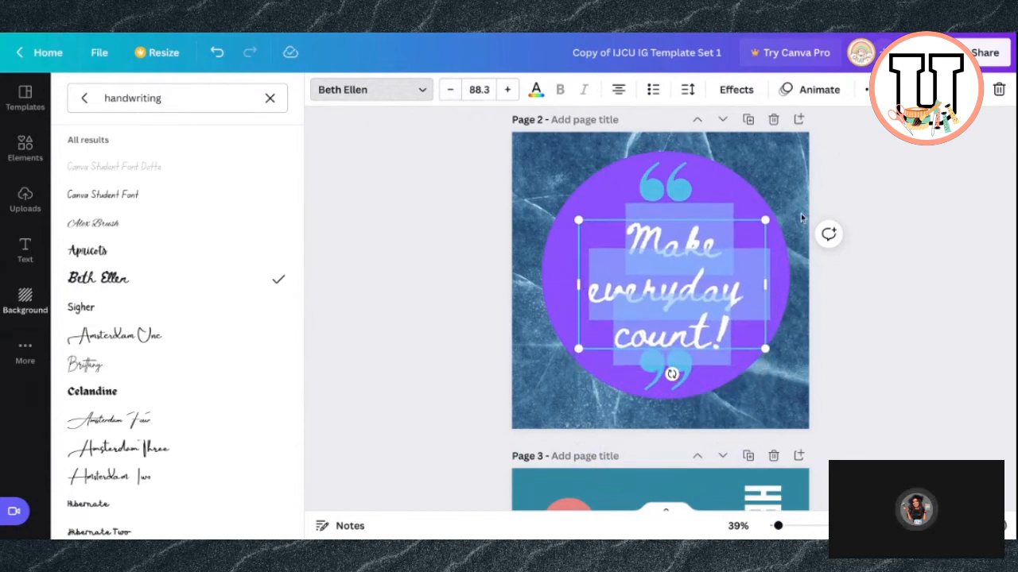
Scale the "Make everyday count!" text box down to font size 83.8 and center it between the quotation marks
mouse_move(770, 220)
mouse_down()
mouse_move(743, 238)
mouse_move(763, 225)
mouse_move(755, 227)
mouse_up()
drag(734, 350, 733, 334)
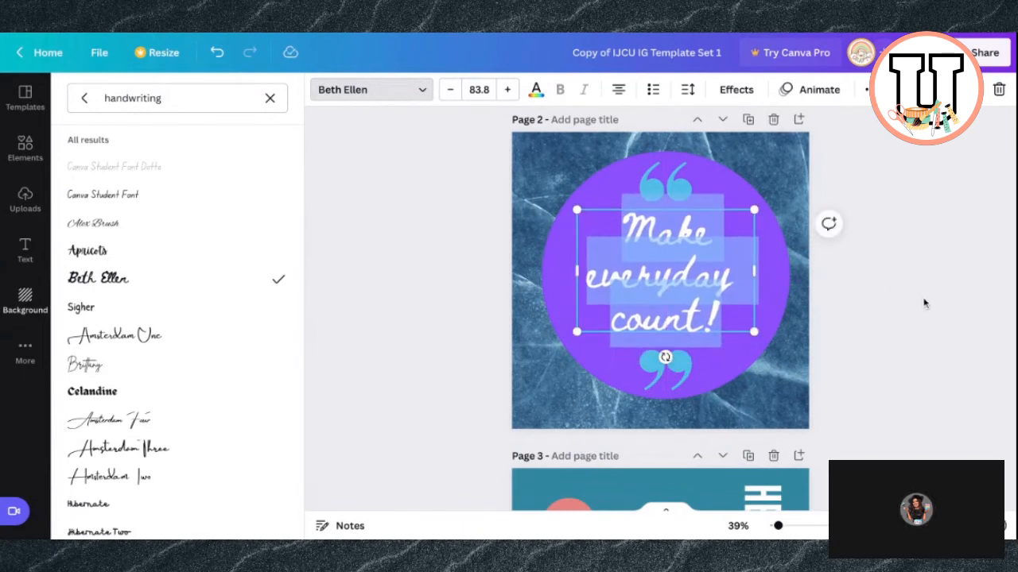
click(925, 303)
drag(679, 275, 682, 275)
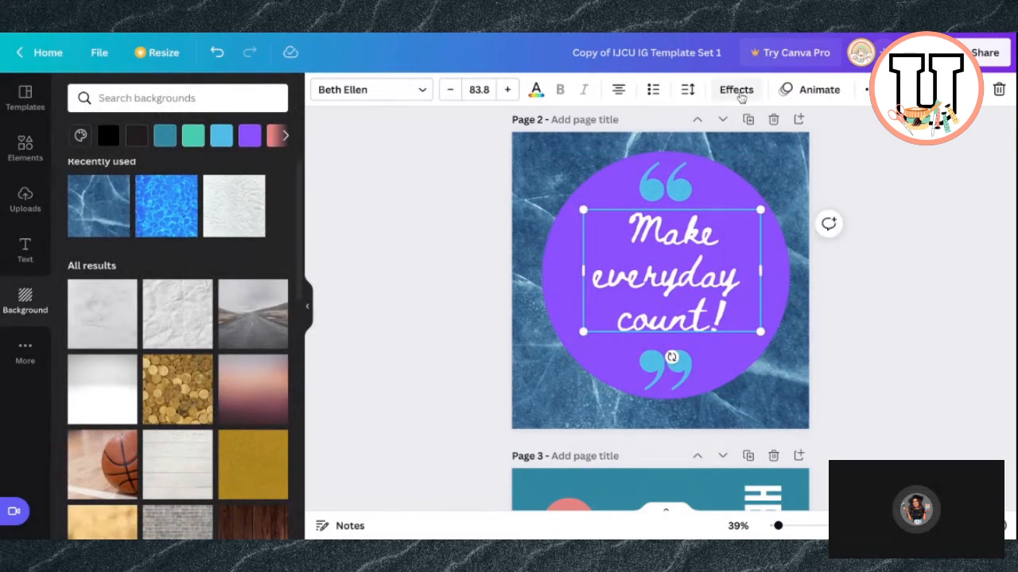
Try the Shadow, Lift, Hollow, Splice, Echo, Glitch, Neon and Background text effects on the "Make everyday count!" quote
click(736, 90)
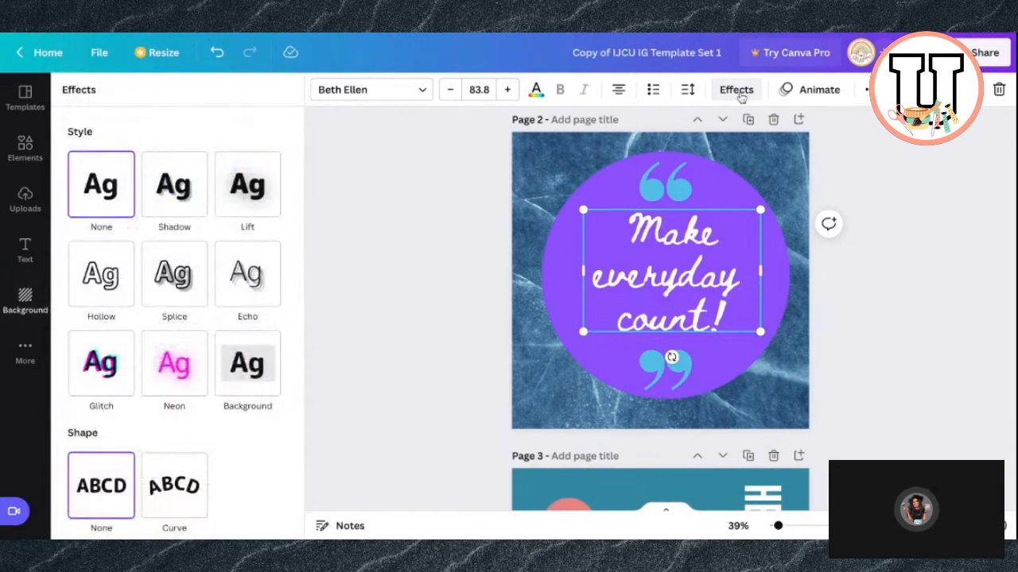
click(182, 179)
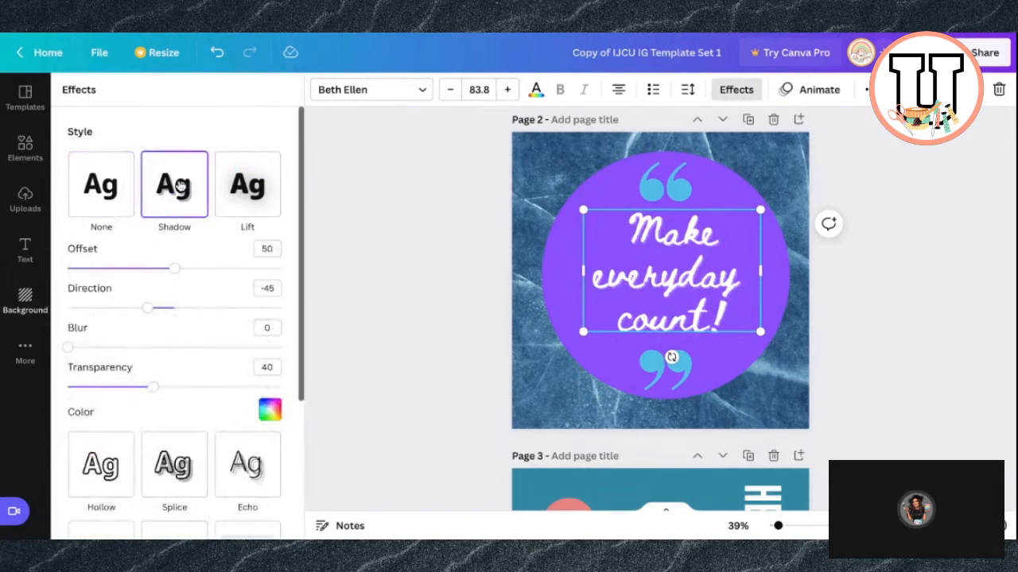
click(249, 197)
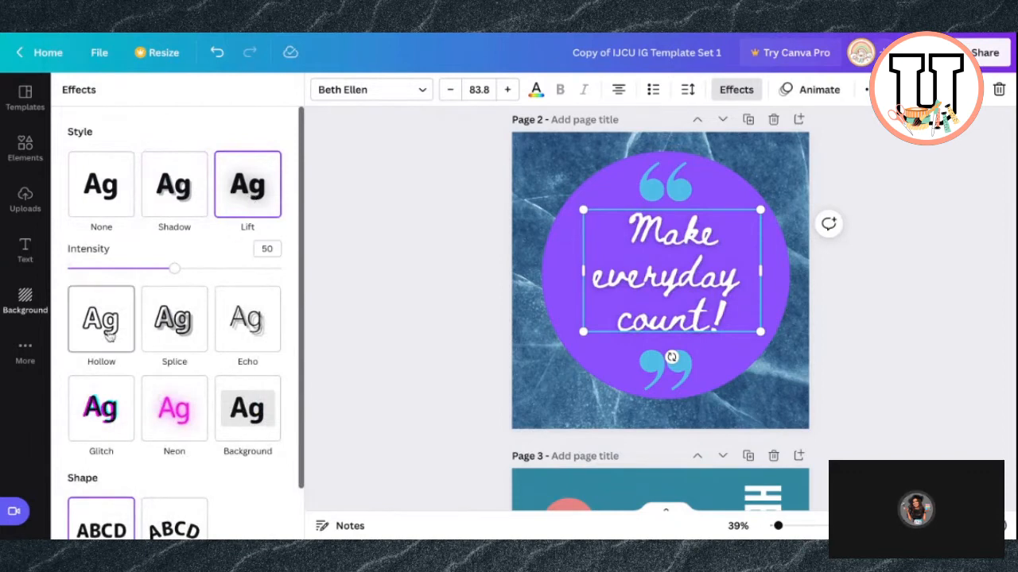
click(112, 339)
click(181, 284)
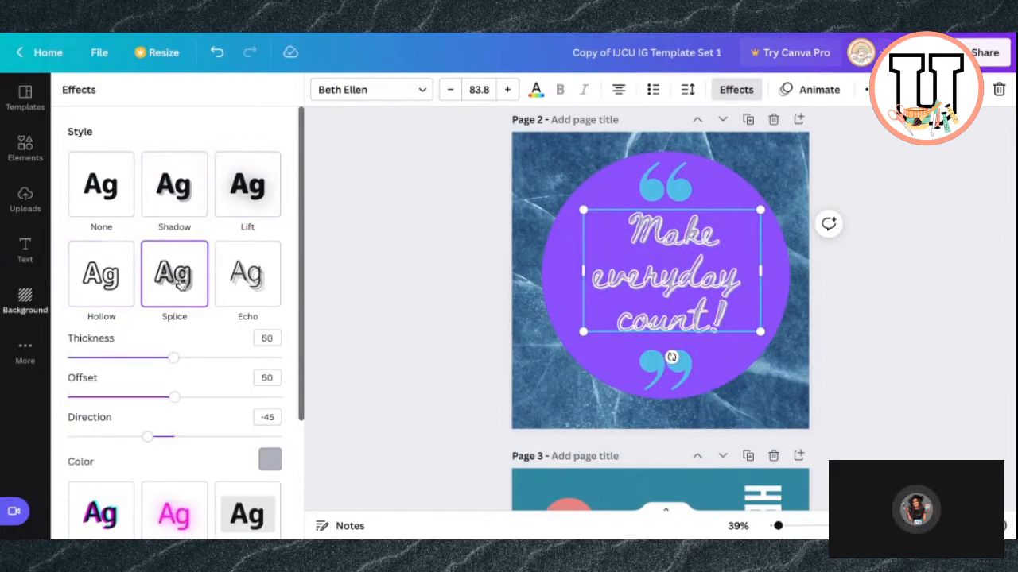
click(261, 278)
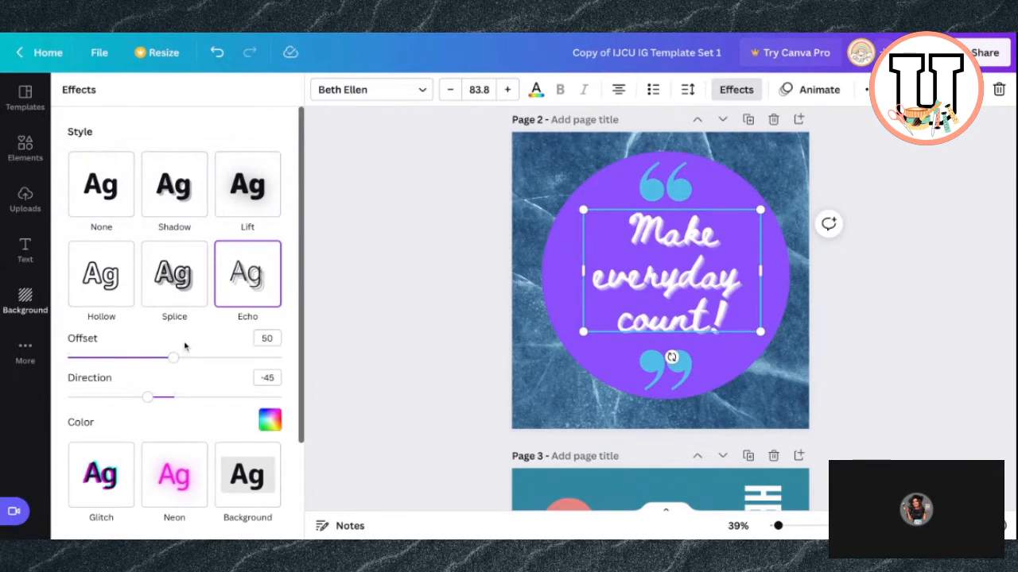
scroll(185, 346, down, 2)
click(102, 375)
scroll(113, 382, down, 2)
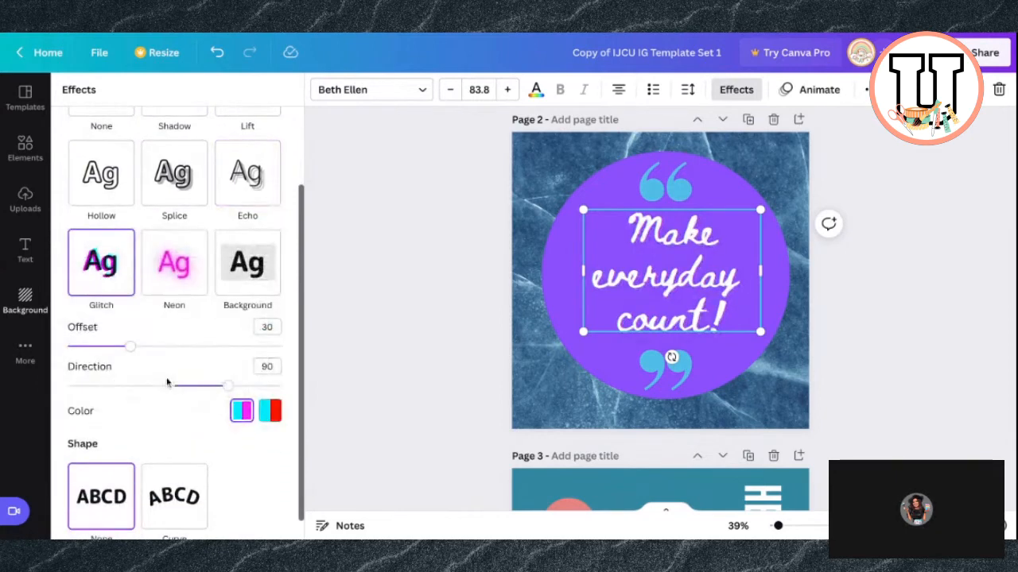
click(178, 276)
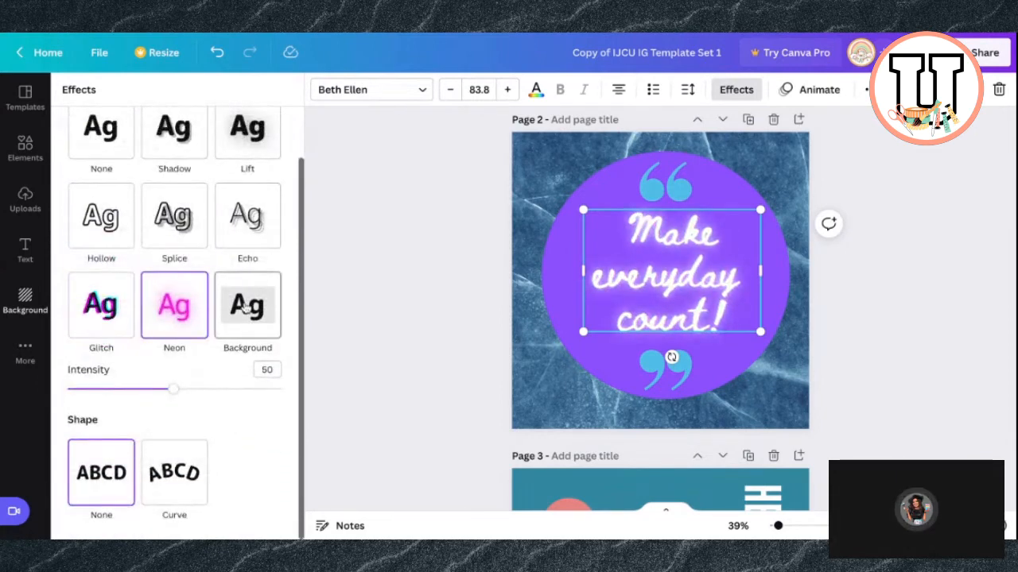
click(245, 307)
scroll(245, 306, up, 2)
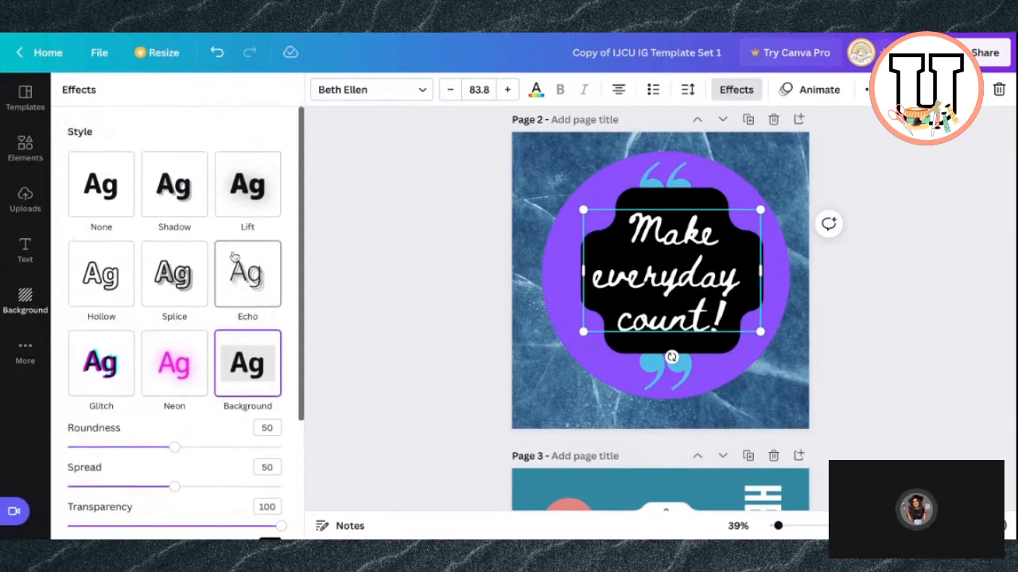
Apply the Lift text effect to the "Make everyday count!" quote and deselect it
click(179, 200)
click(228, 206)
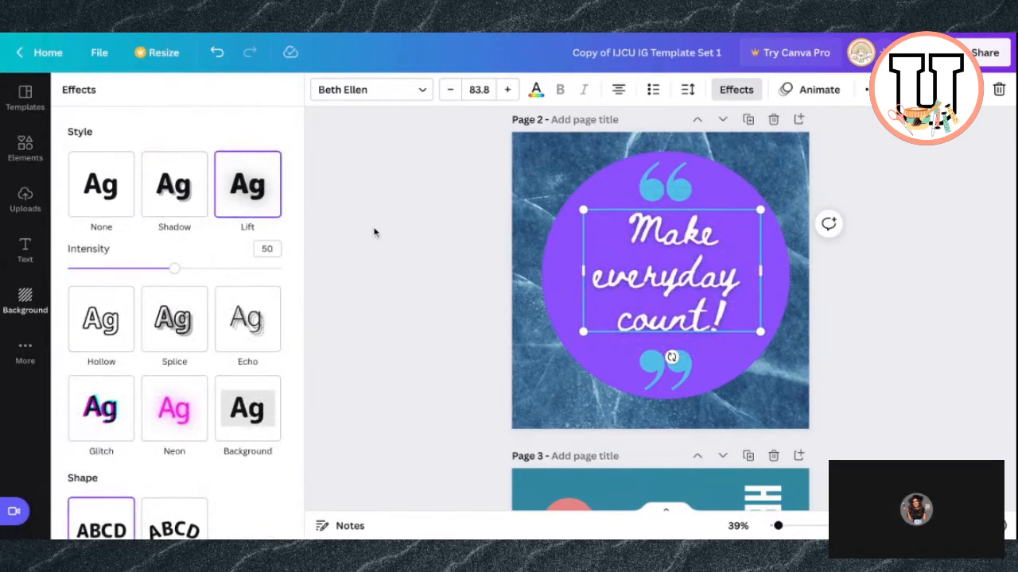
click(418, 235)
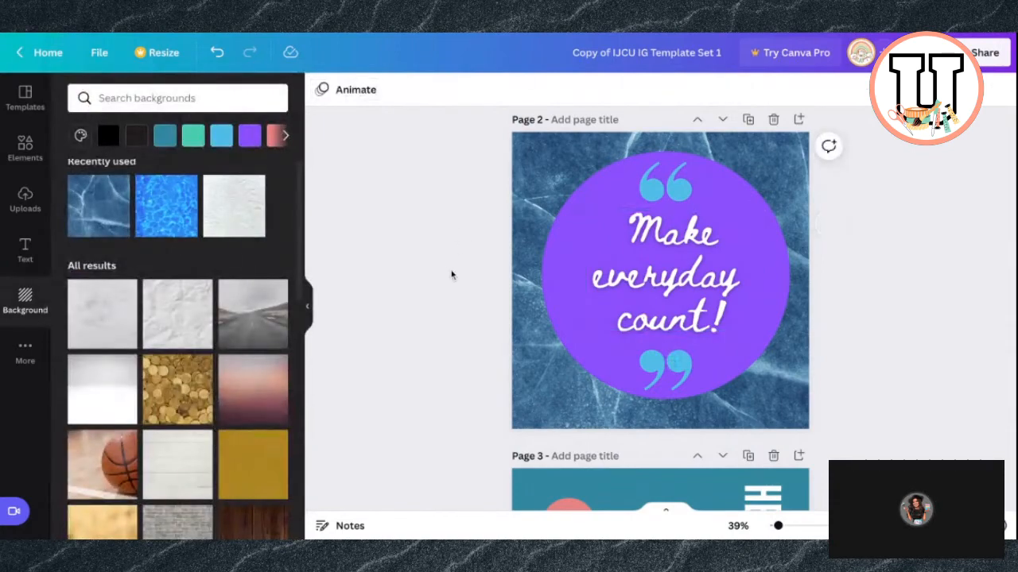
Review the designs on pages 1 and 2 and the numbered list layout on page 3
scroll(450, 275, up, 5)
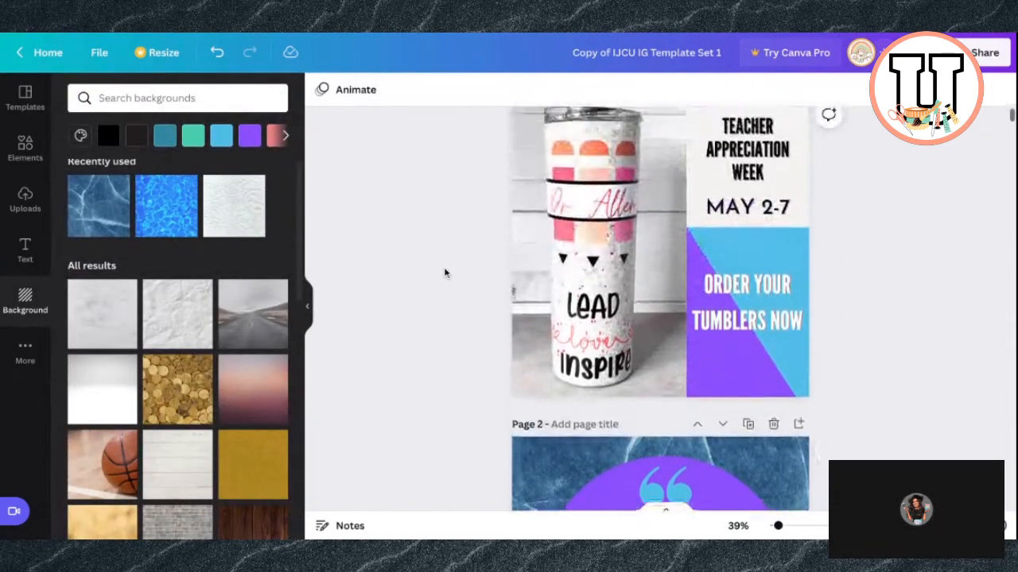
scroll(444, 273, down, 7)
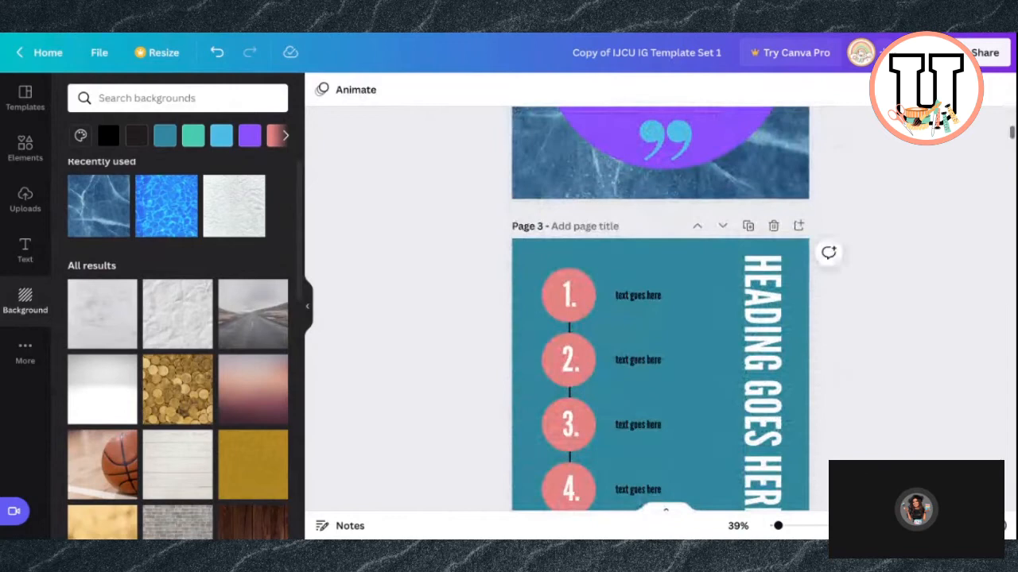
scroll(660, 308, up, 3)
scroll(660, 308, down, 4)
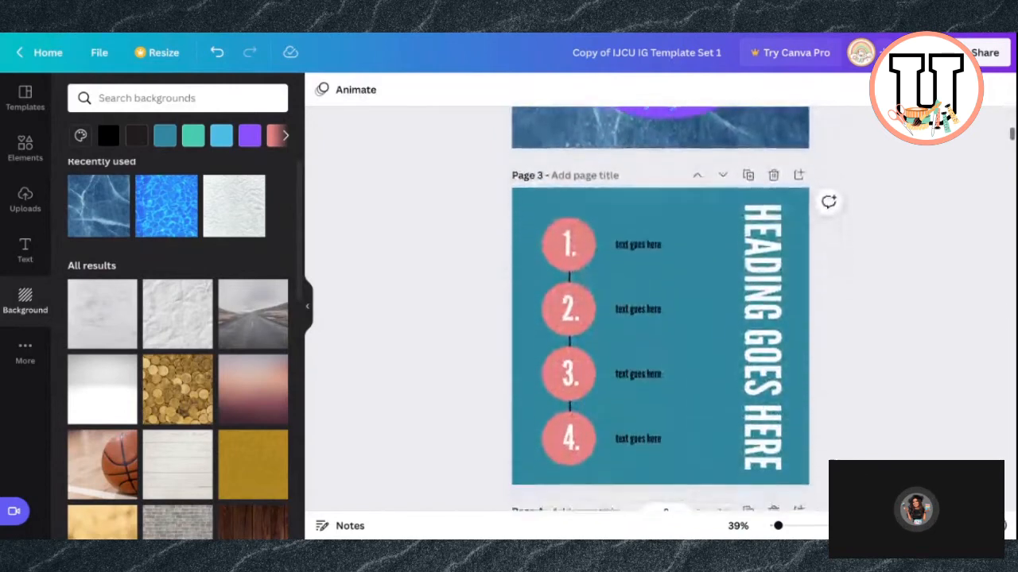
scroll(659, 309, down, 1)
scroll(660, 308, up, 1)
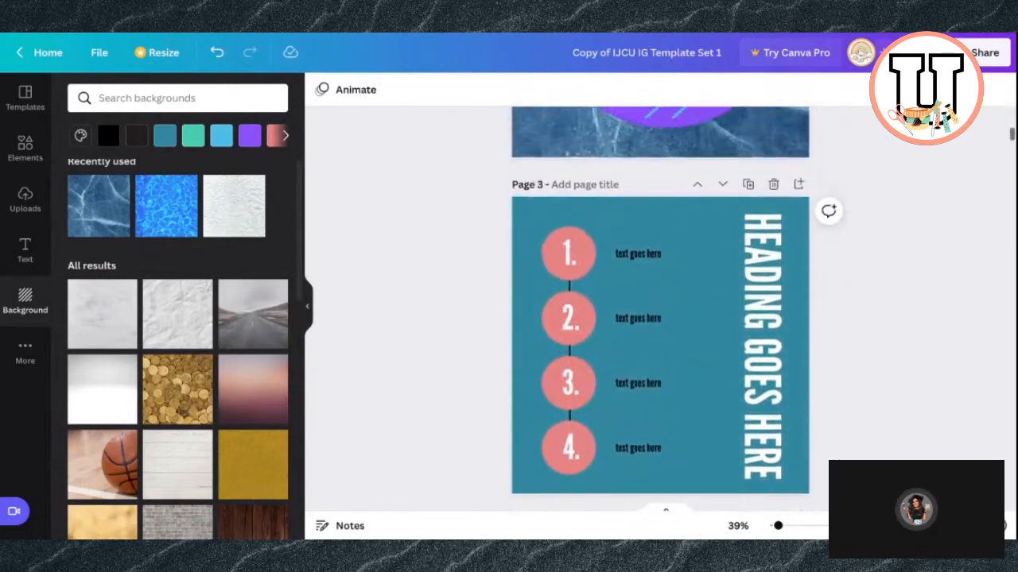
scroll(660, 309, up, 1)
scroll(660, 309, down, 2)
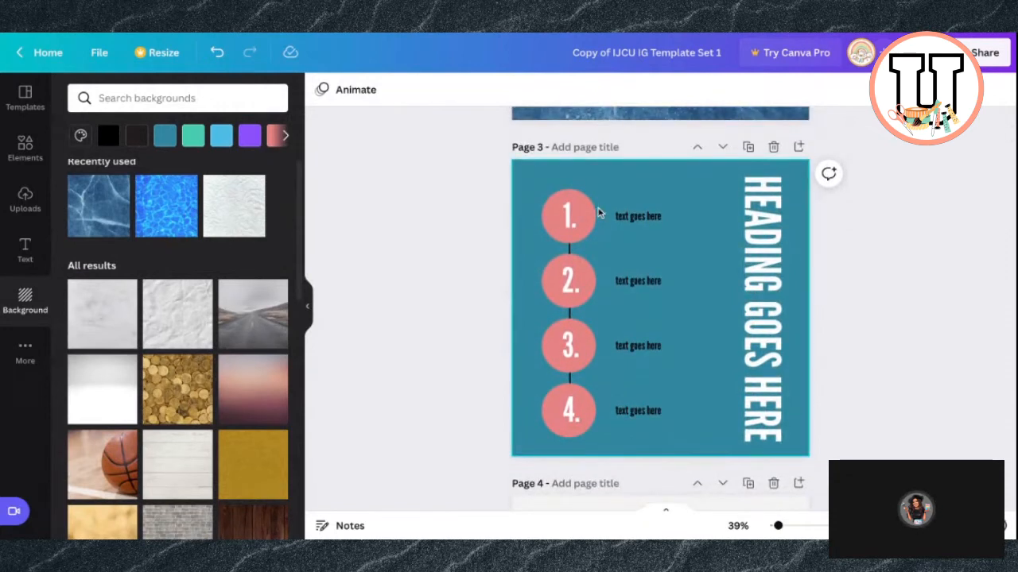
Replace the vertical "HEADING GOES HERE" placeholder on page 3 with "CARING FOR YOUR TUMBLER"
click(761, 225)
click(761, 225)
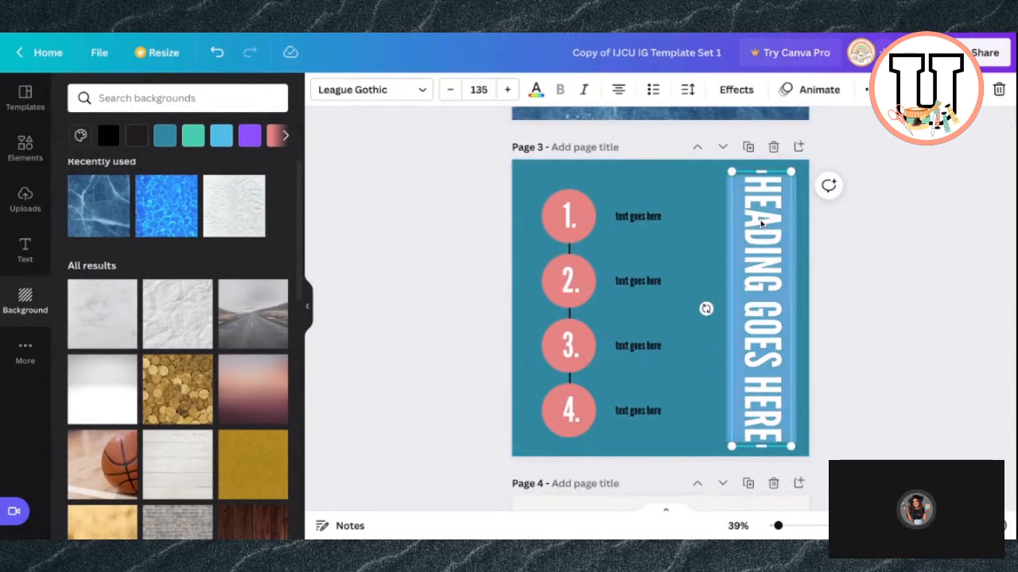
text(CARI)
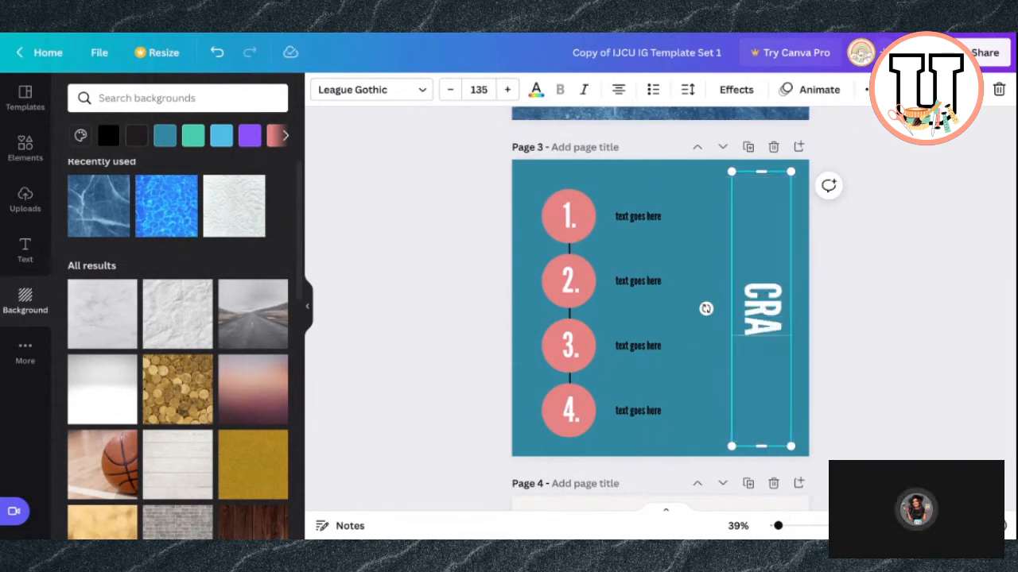
text(NG FOR)
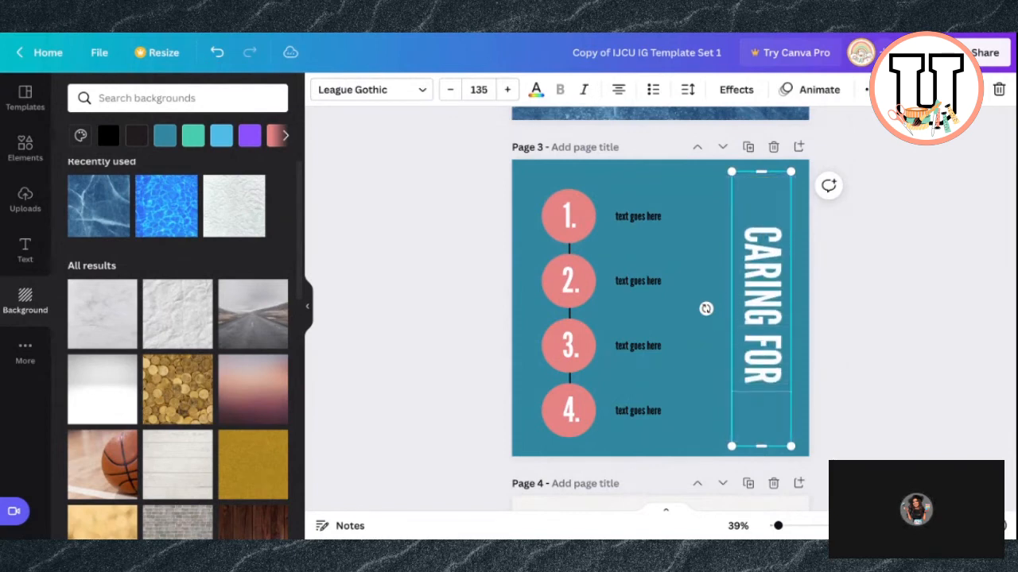
text( YOUR TUMBLER)
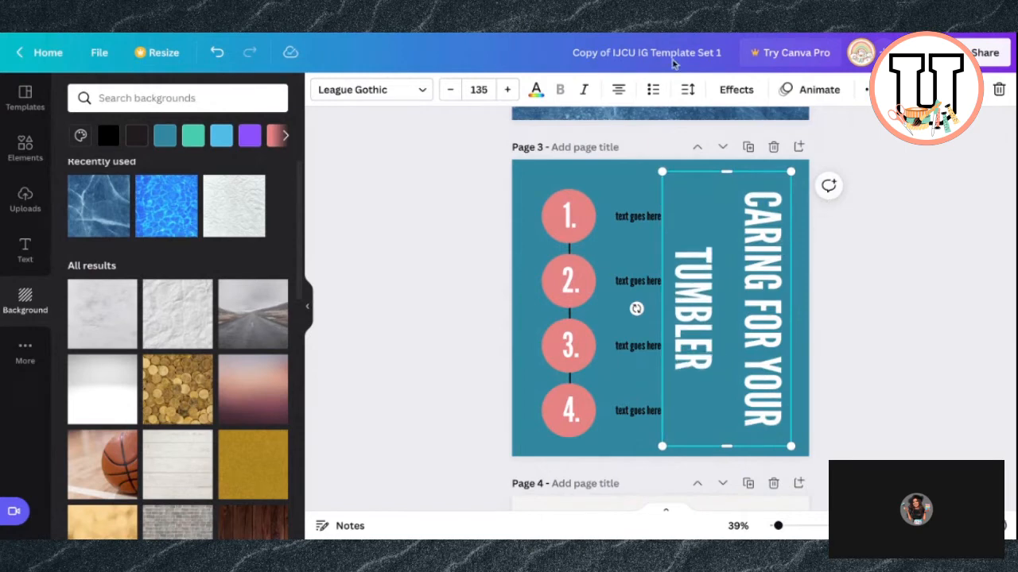
Scale the page 3 heading down to font size 105 and lengthen its text box so it fits on one line
drag(660, 171, 690, 232)
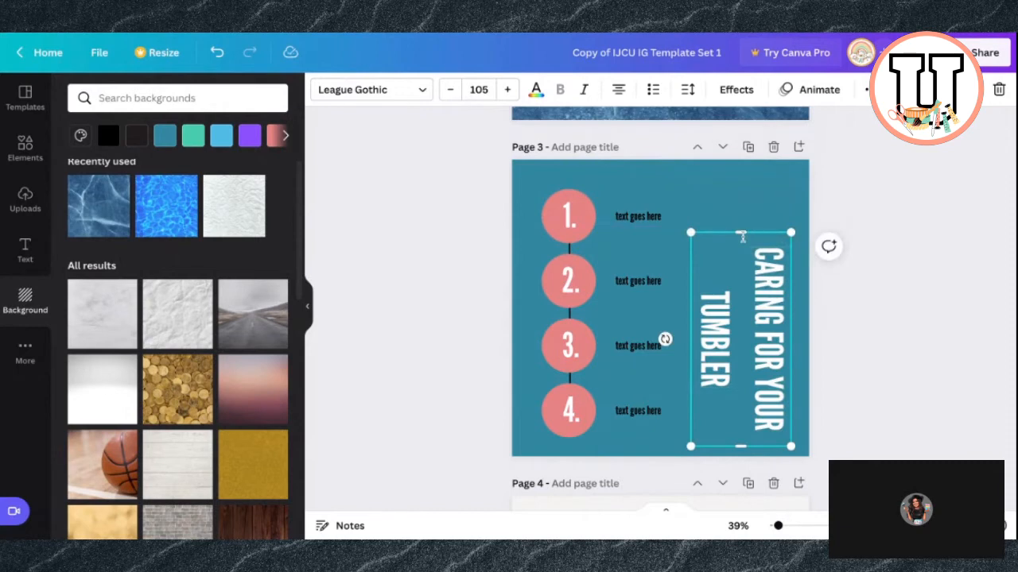
click(742, 191)
click(750, 265)
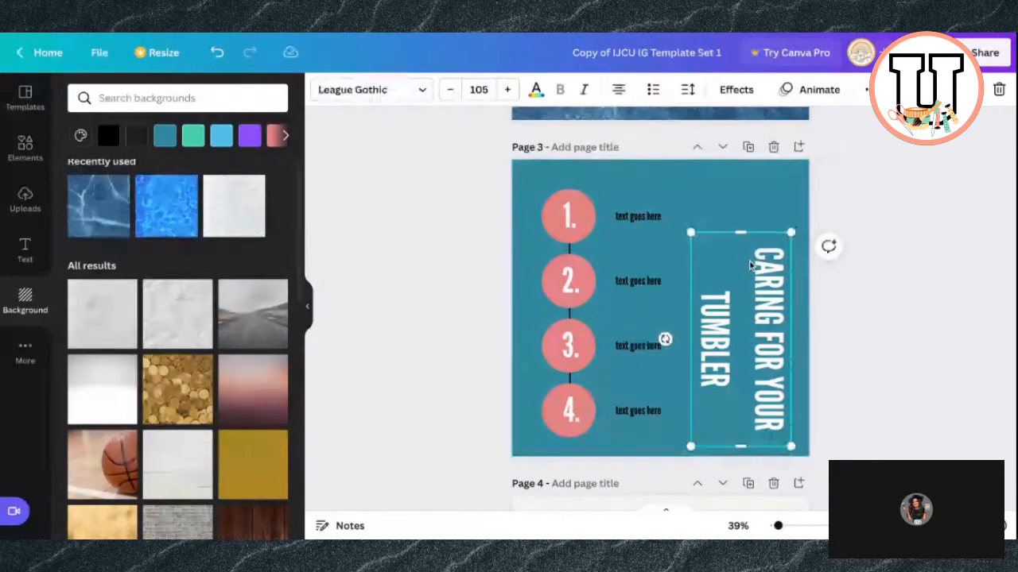
drag(740, 232, 740, 159)
Reduce the "CARING FOR YOUR TUMBLER" heading to font size 98.2 and move it slightly down the page
click(449, 89)
click(449, 90)
click(449, 90)
click(449, 90)
click(449, 90)
click(449, 90)
click(449, 90)
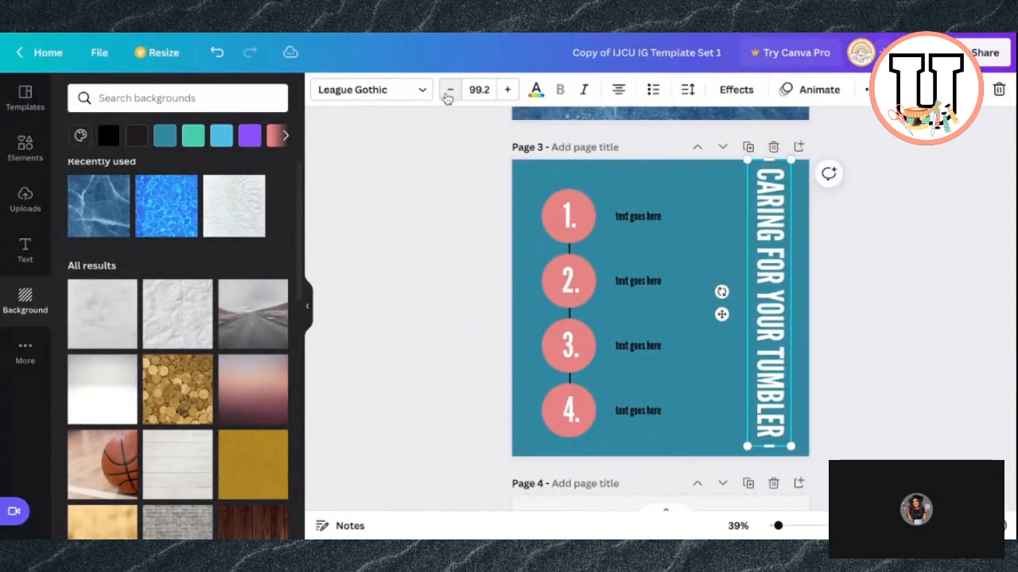
click(850, 272)
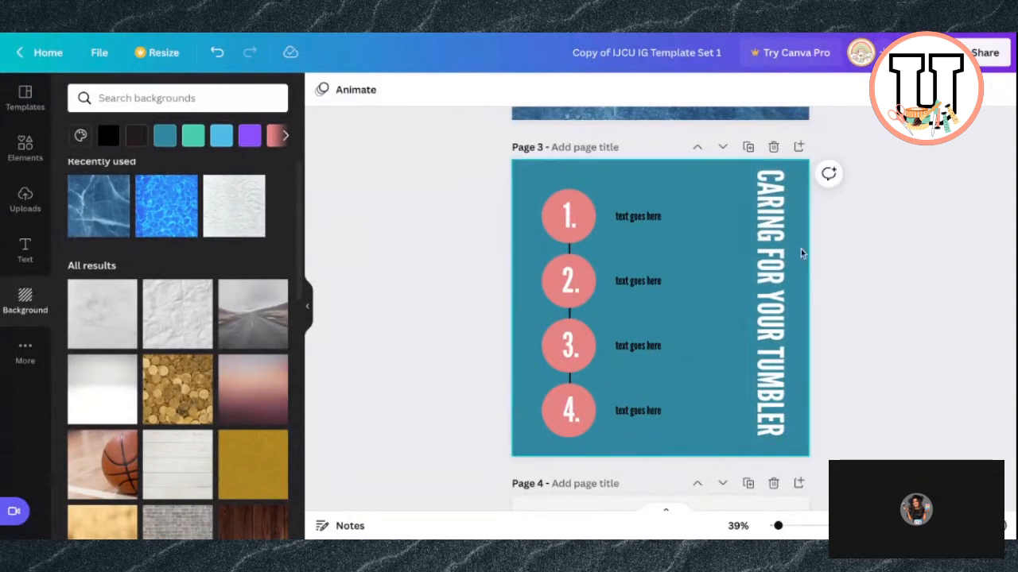
click(778, 241)
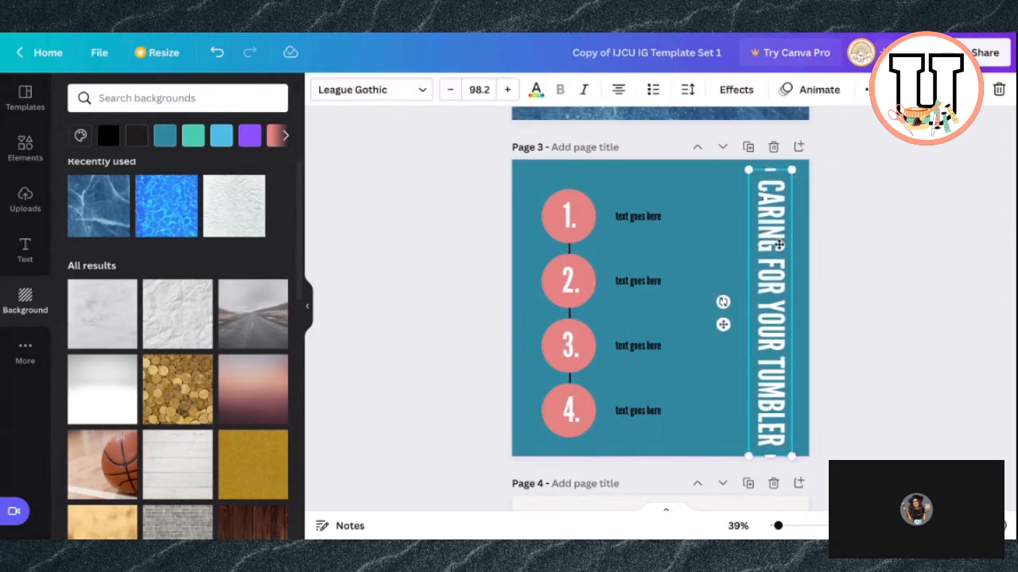
Try the purple crystal and galaxy photo backgrounds on page 3, and settle on the dark sparkling particle background
scroll(623, 282, up, 2)
scroll(622, 281, up, 10)
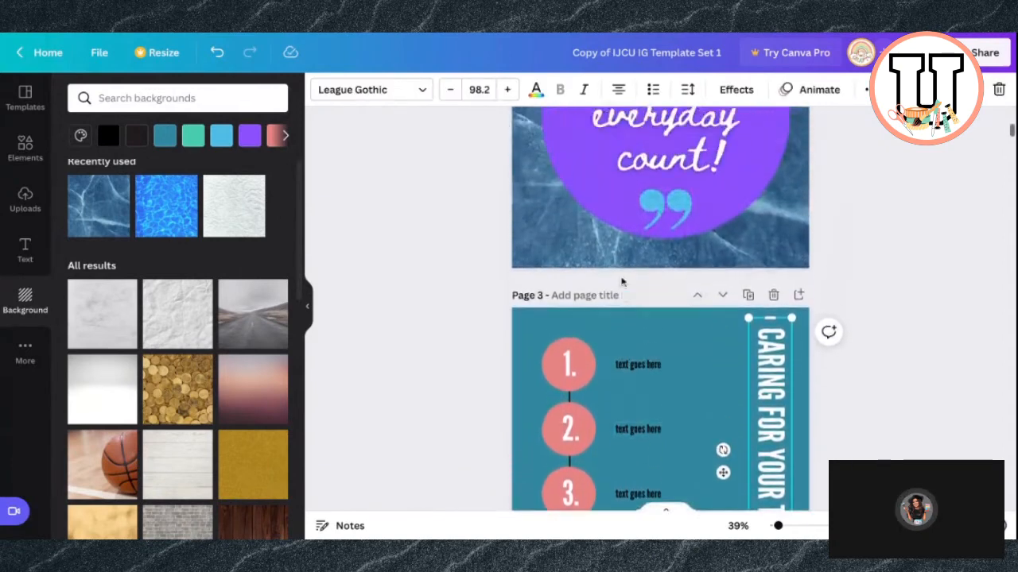
scroll(622, 281, down, 5)
scroll(622, 282, down, 4)
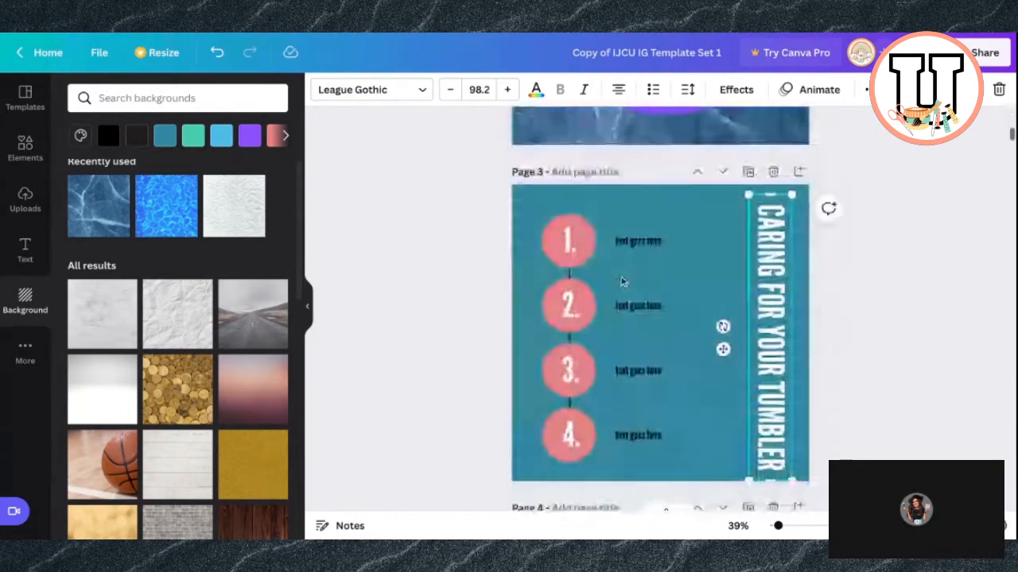
click(523, 351)
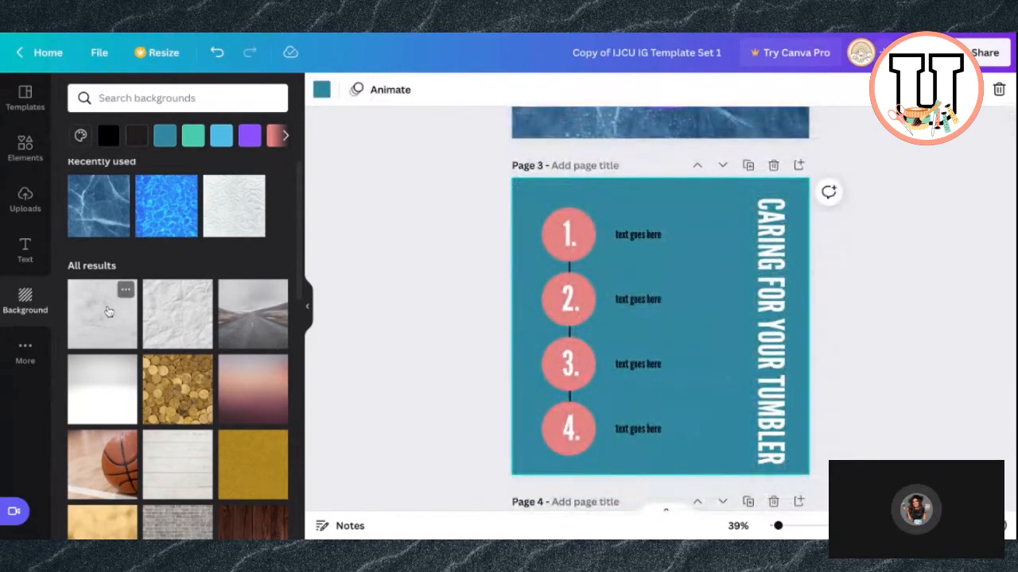
scroll(102, 332, down, 5)
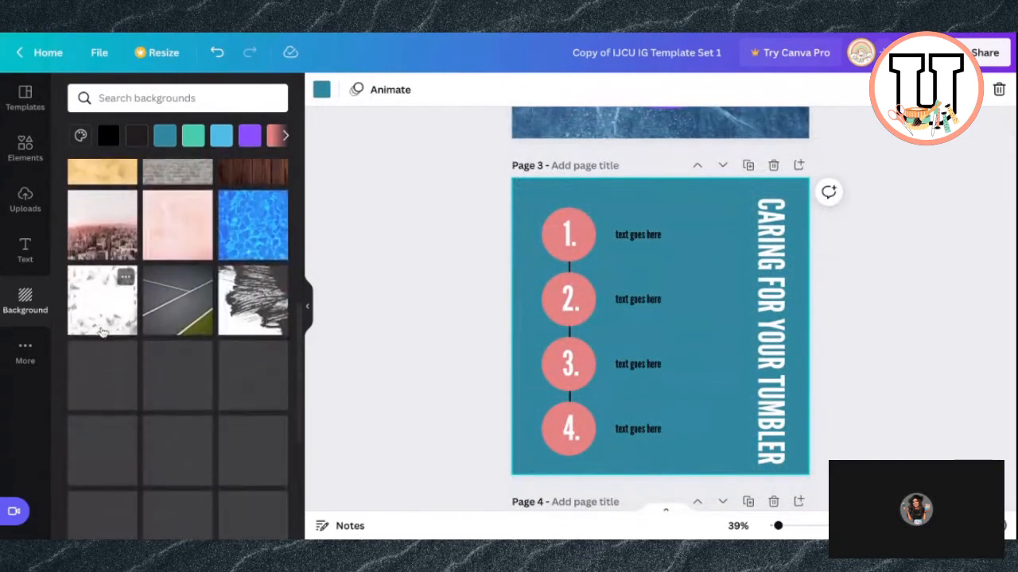
scroll(244, 334, down, 5)
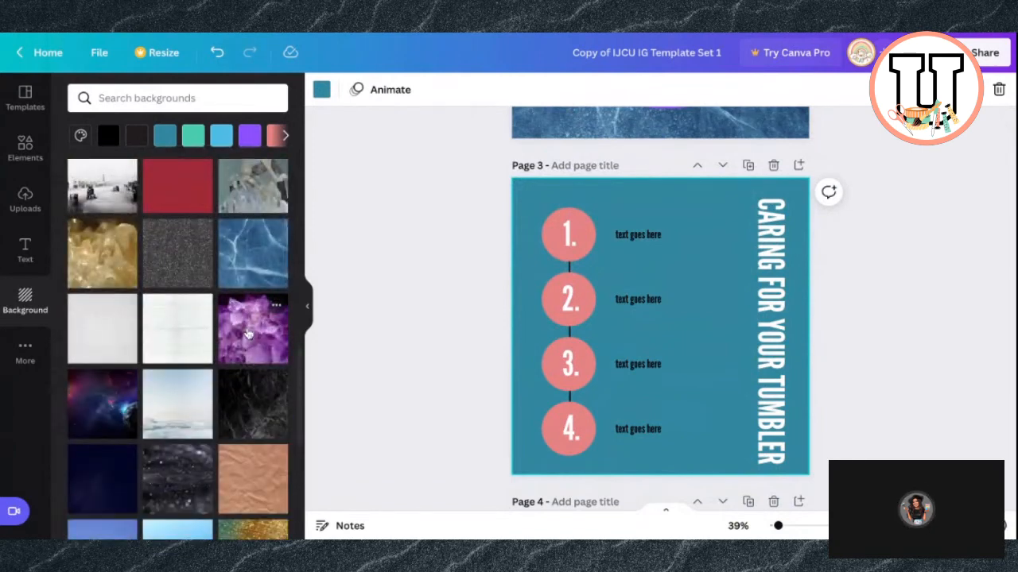
click(246, 334)
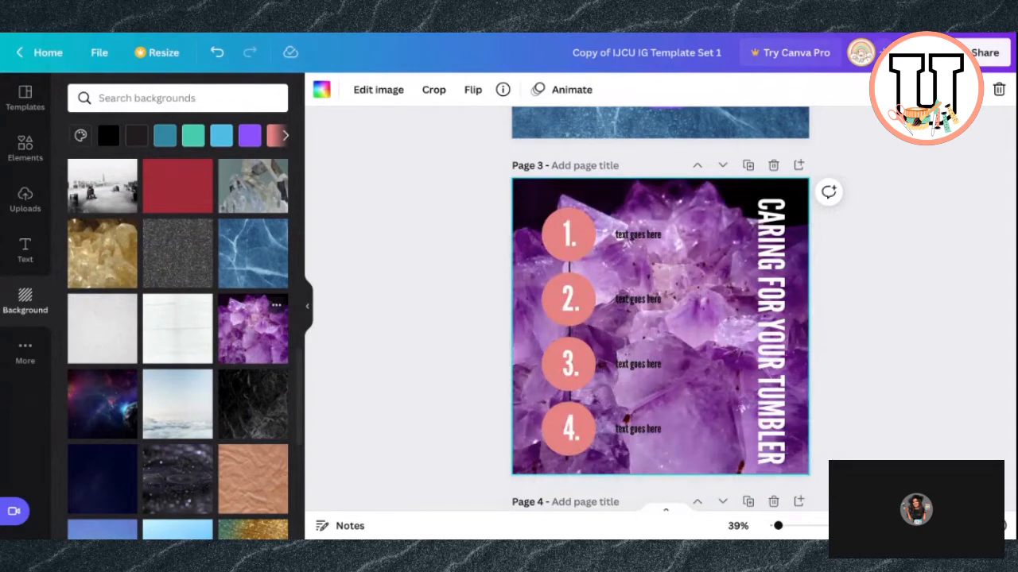
scroll(241, 413, down, 1)
click(99, 388)
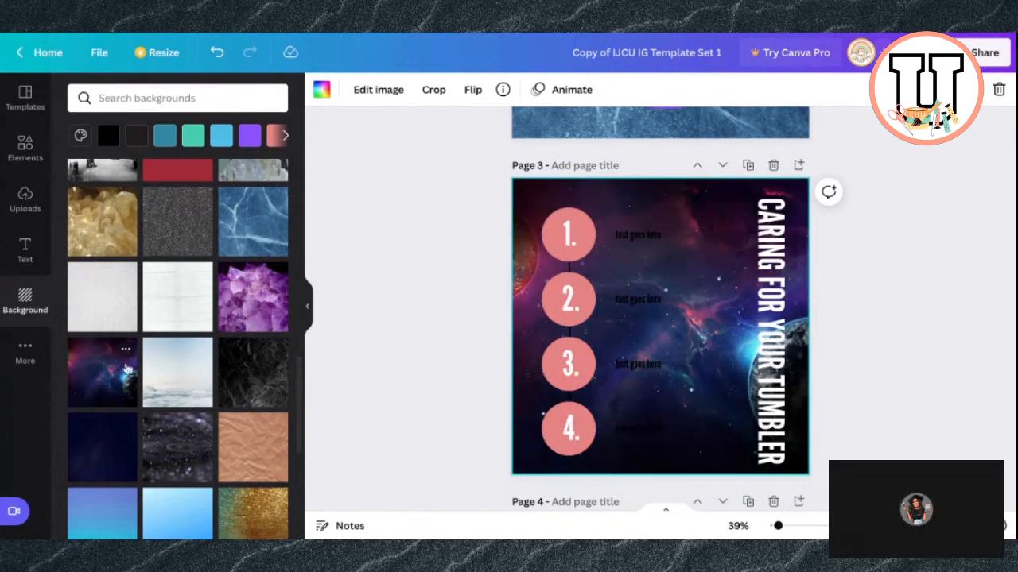
scroll(190, 413, down, 1)
click(191, 413)
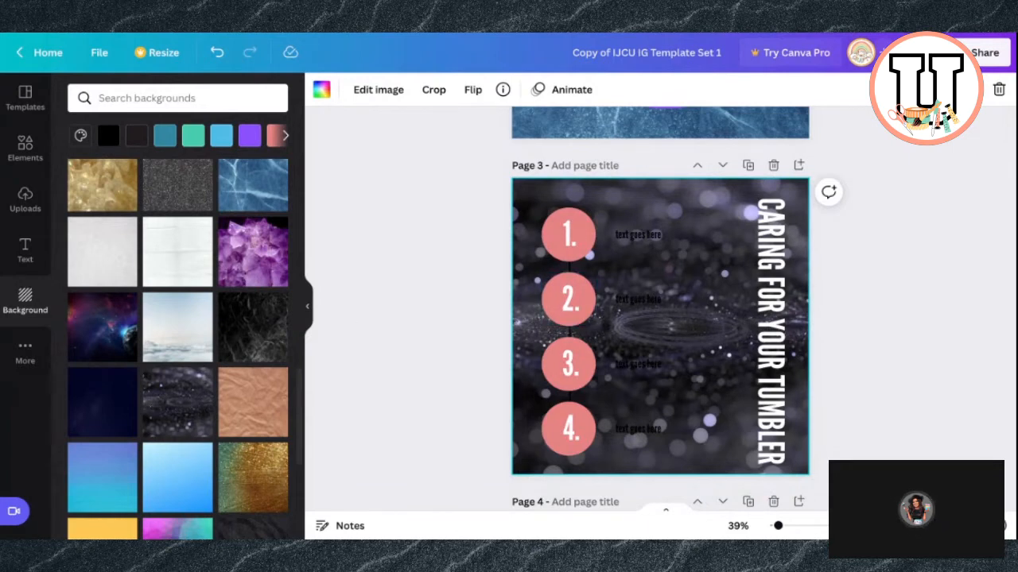
Add a square shape to page 3 and stretch it to cover the whole page
click(25, 149)
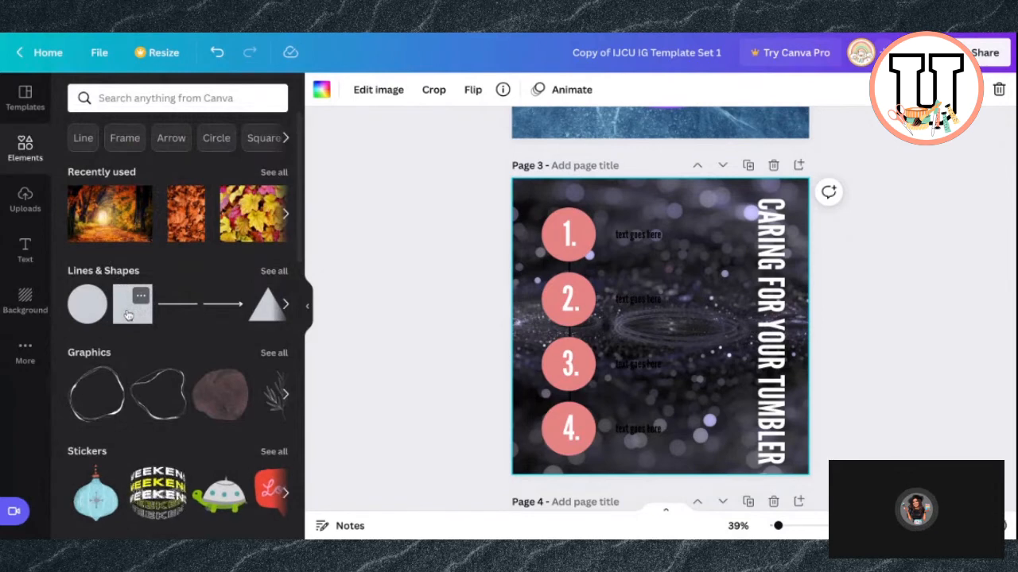
click(127, 314)
drag(704, 356, 810, 254)
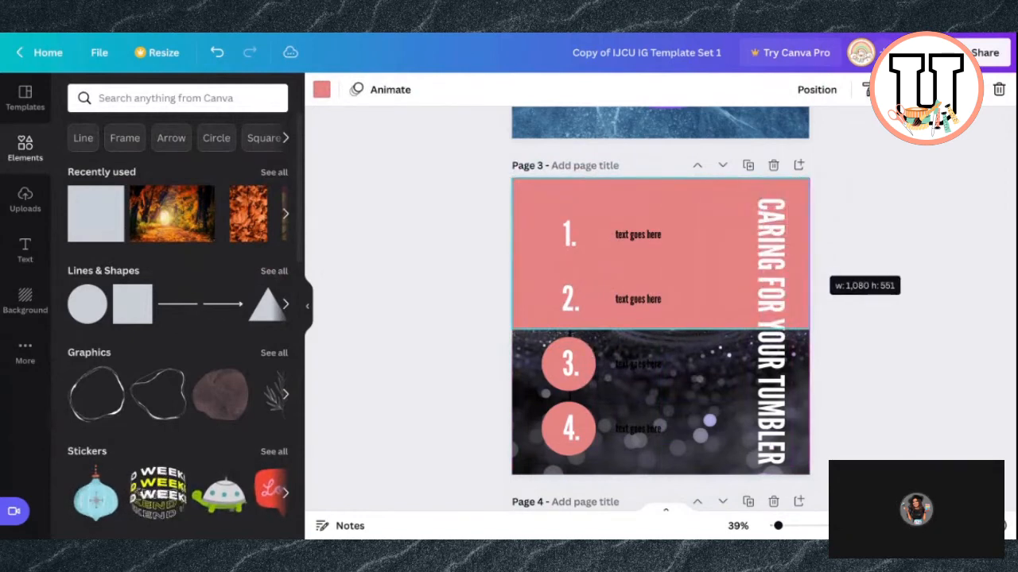
drag(660, 329, 660, 476)
Fill the page 3 square overlay with the document's purple and set its transparency to 55
click(321, 90)
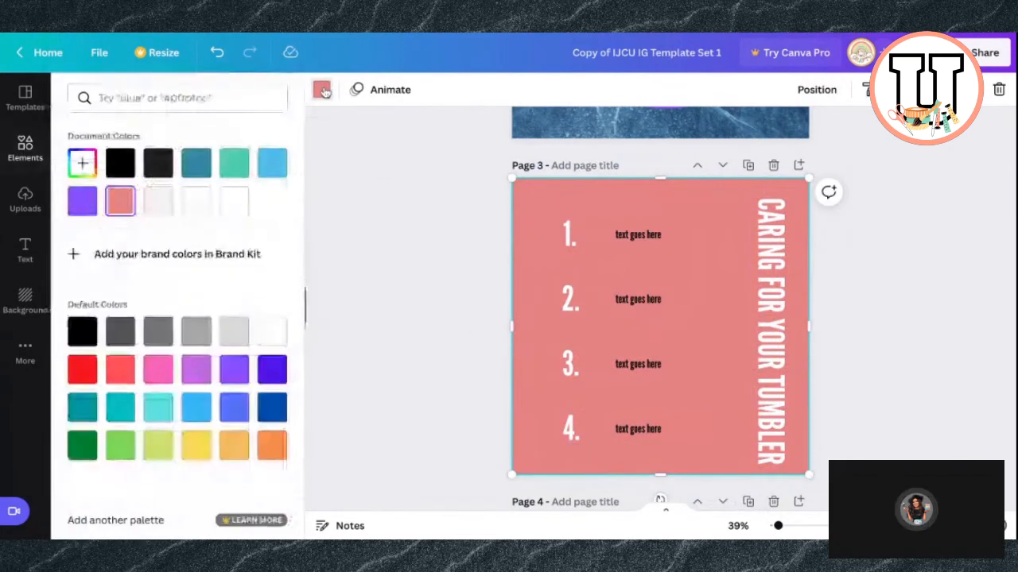
click(82, 202)
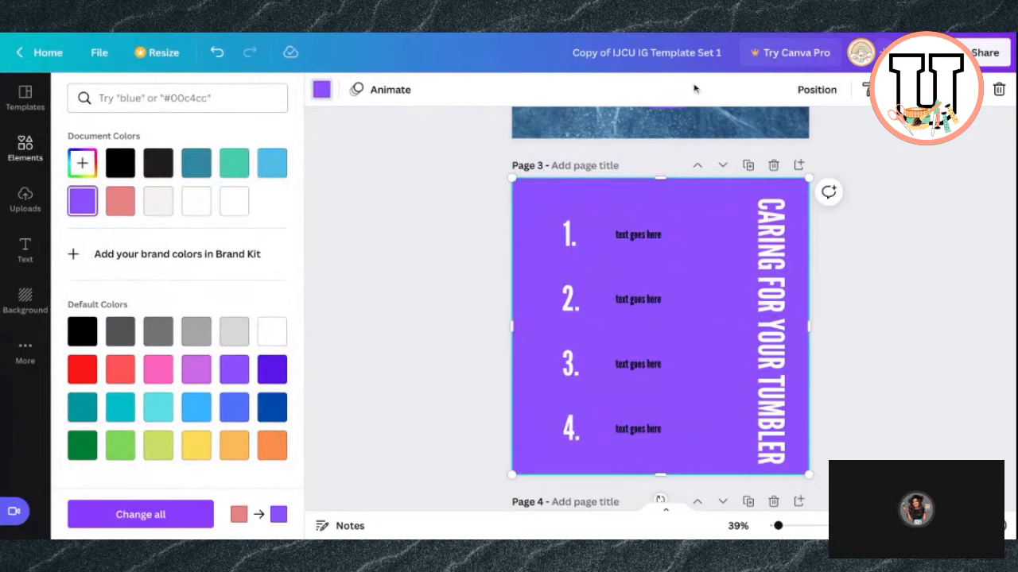
click(867, 89)
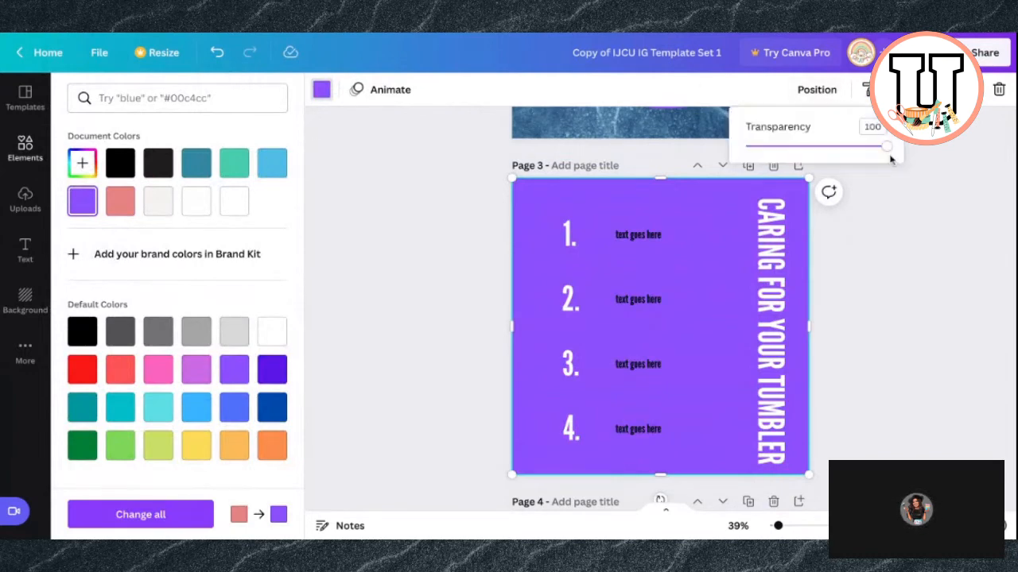
drag(891, 155, 823, 147)
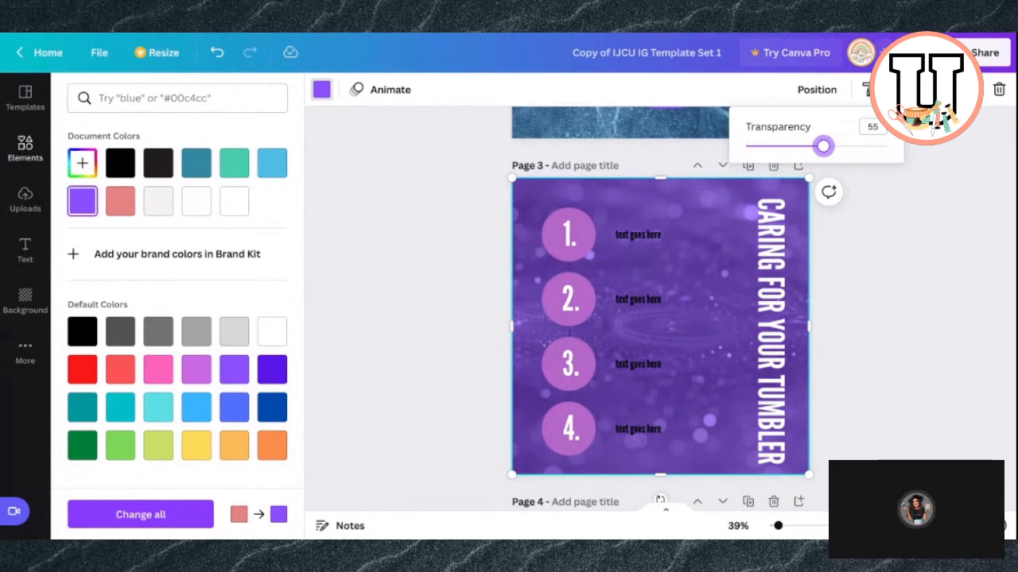
click(713, 226)
Nudge the vertical "CARING FOR YOUR TUMBLER" heading slightly up the page
click(570, 237)
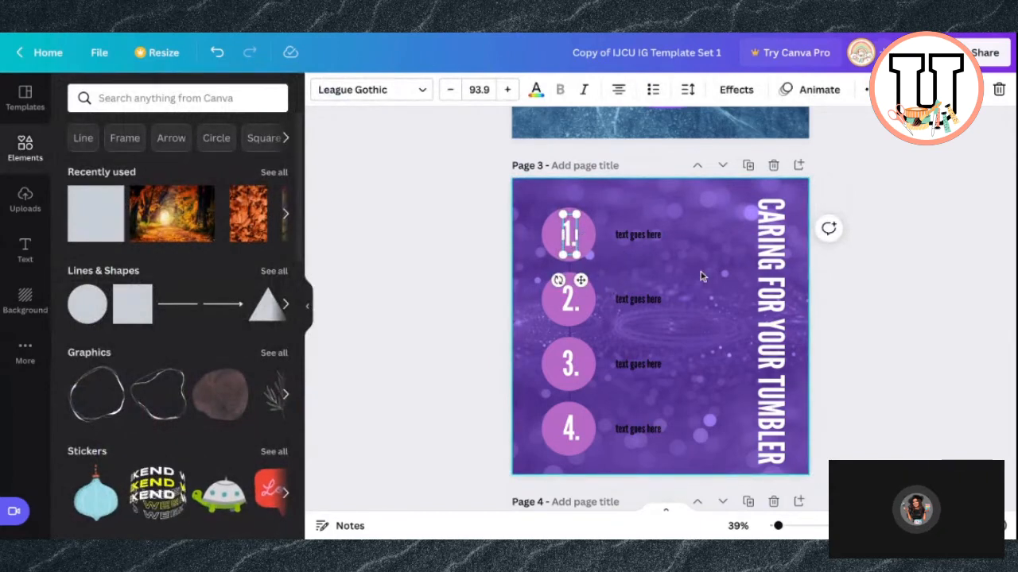
click(775, 288)
drag(775, 288, 775, 283)
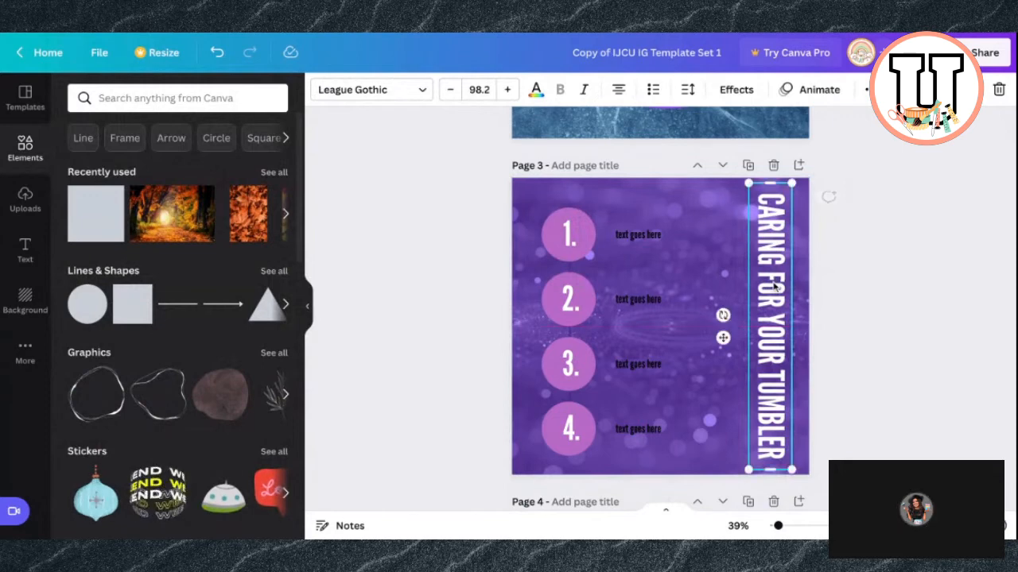
Send the purple overlay on page 3 backward until it sits behind all four numbered circles
click(548, 248)
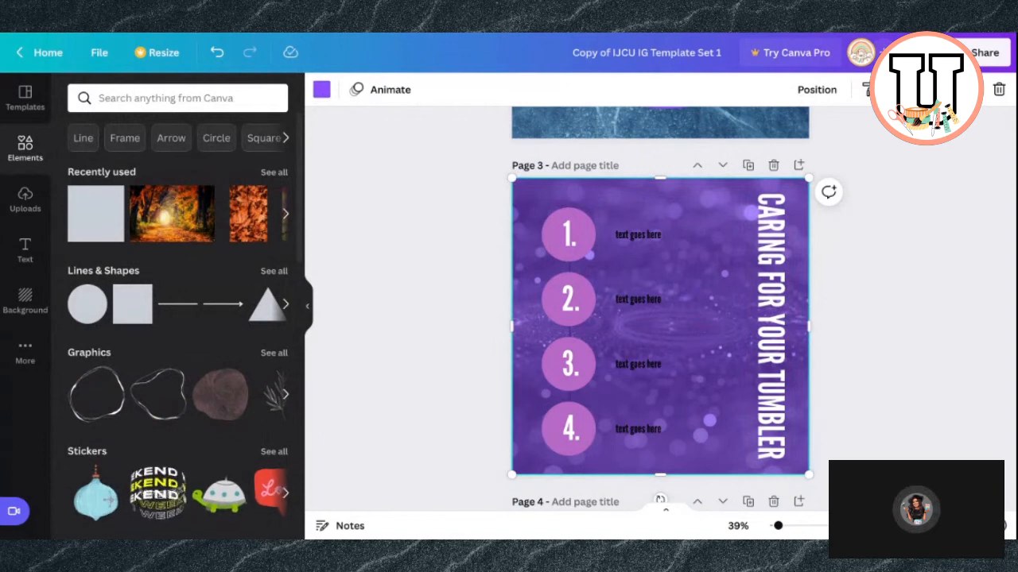
click(816, 90)
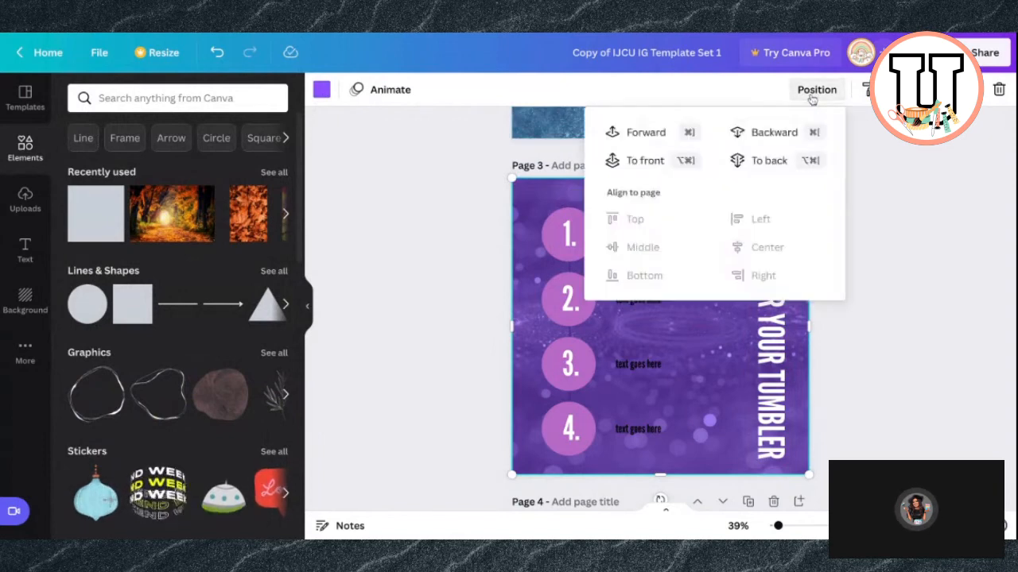
click(774, 133)
click(774, 133)
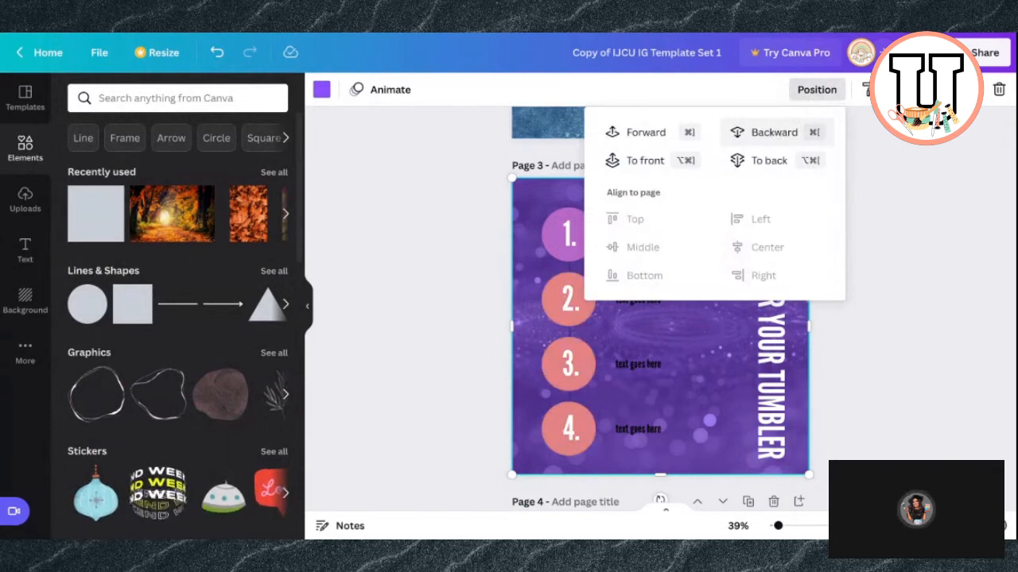
click(773, 133)
click(693, 332)
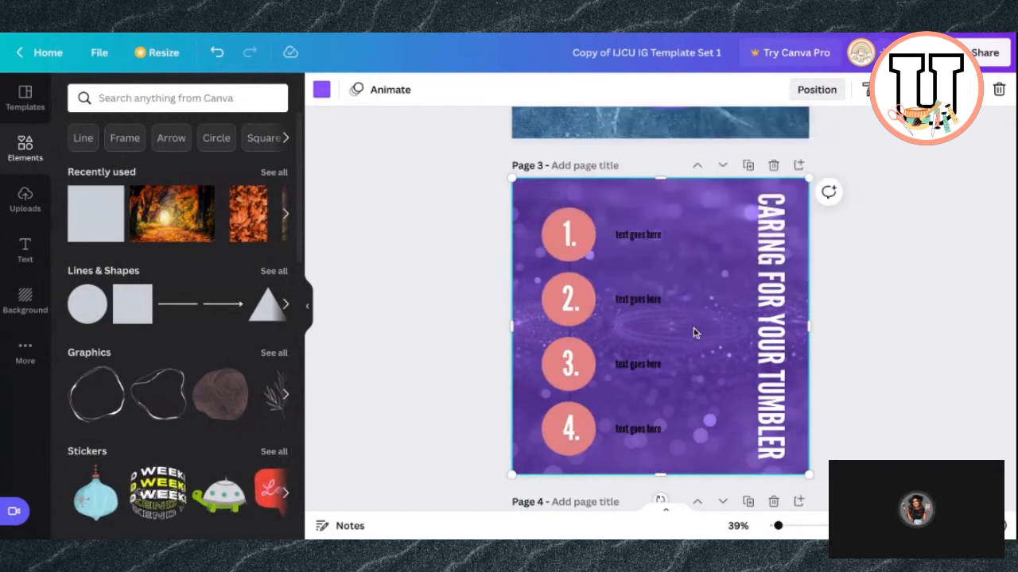
Recolor all four numbered circles on page 3 with the light blue document color
click(549, 250)
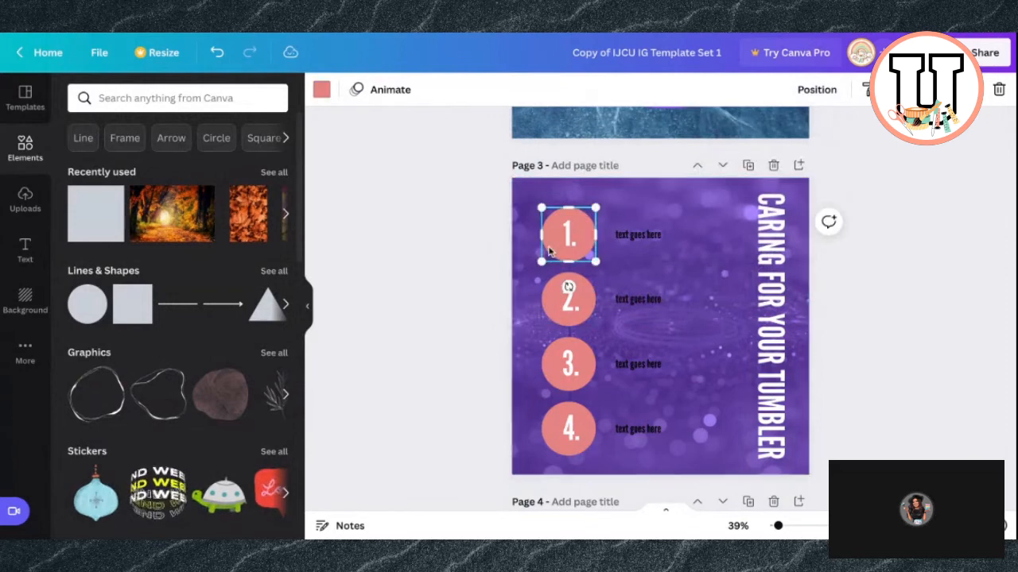
click(322, 90)
click(272, 162)
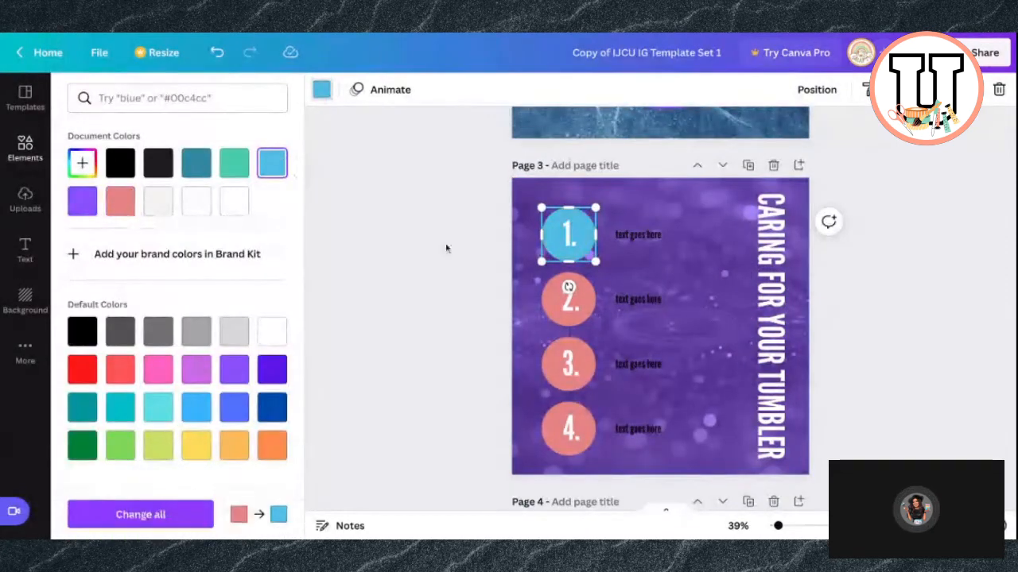
click(549, 304)
click(272, 162)
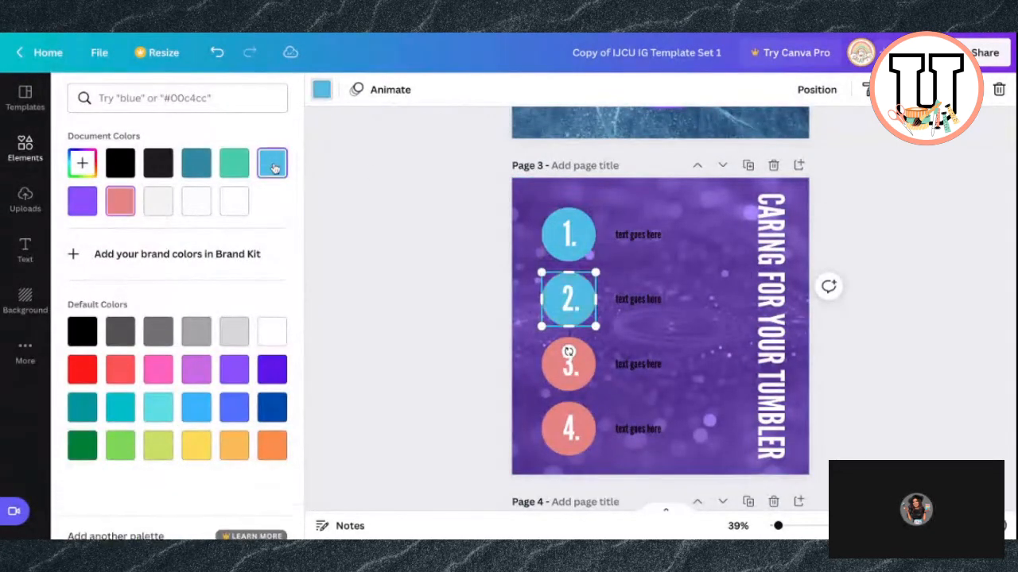
click(554, 374)
click(272, 162)
click(548, 430)
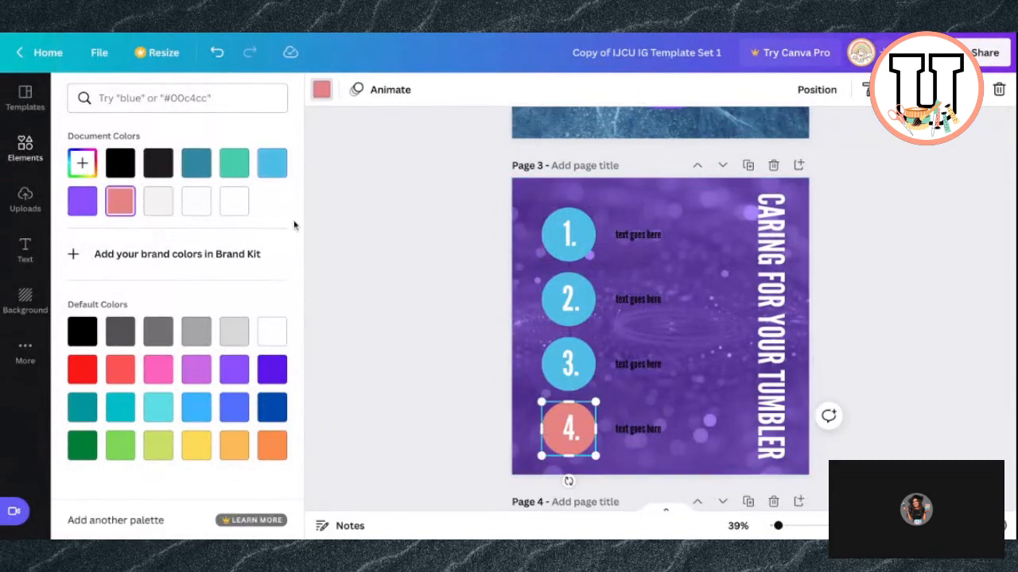
click(271, 163)
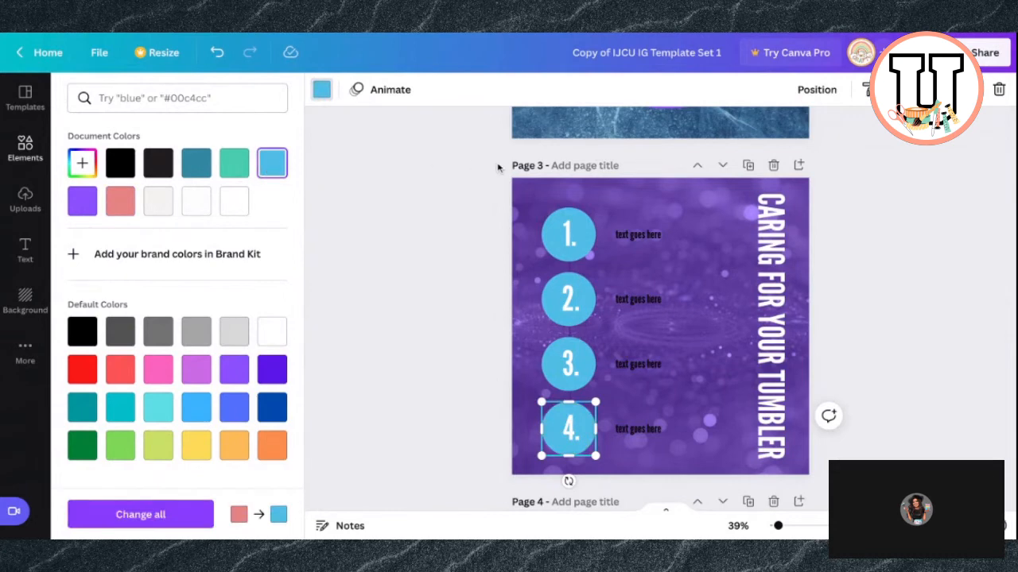
Replace the placeholder text beside number 1 with "Hand wash in warm water only"
click(636, 237)
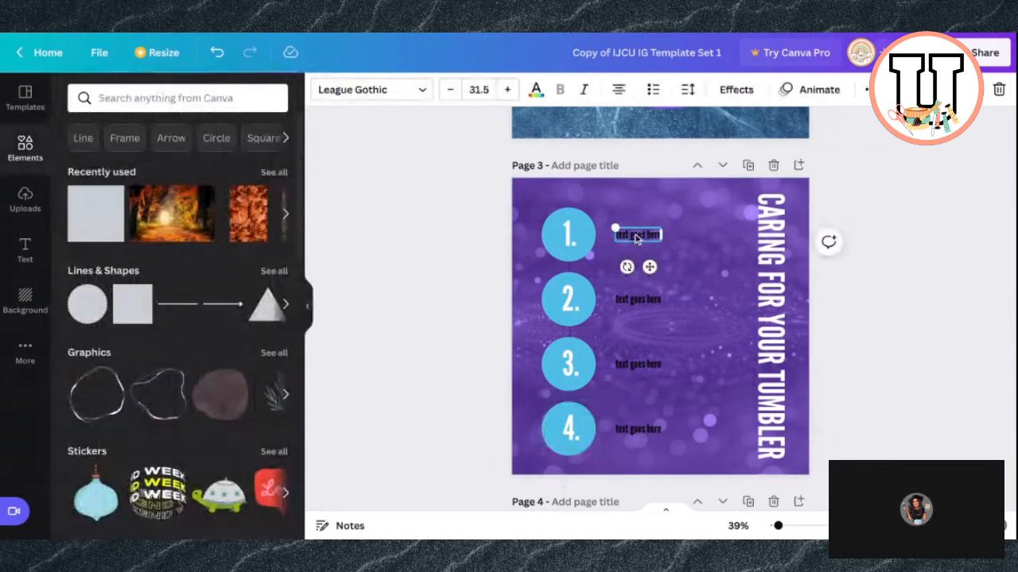
triple_click(636, 239)
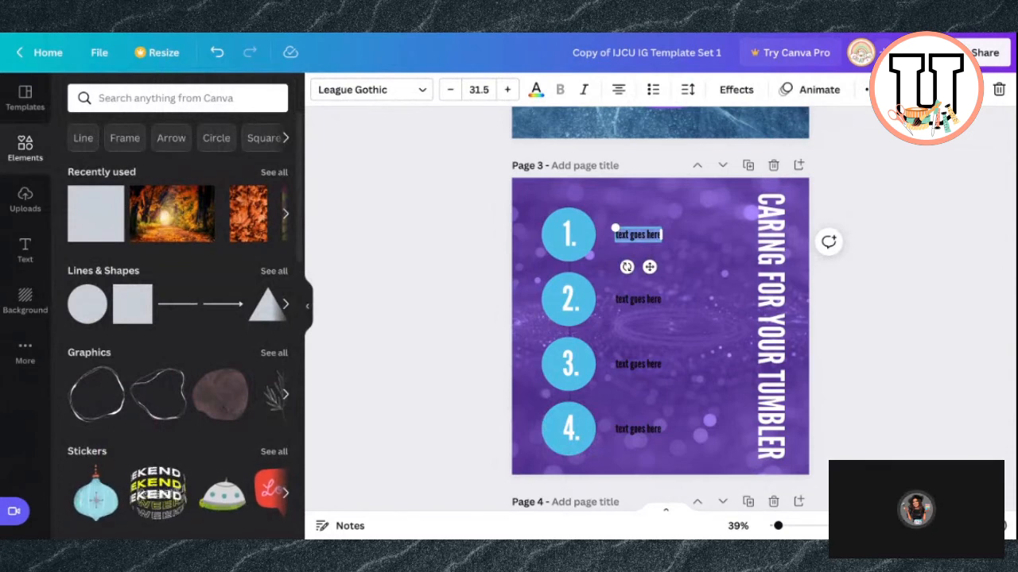
key(BackSpace)
text(handwash in)
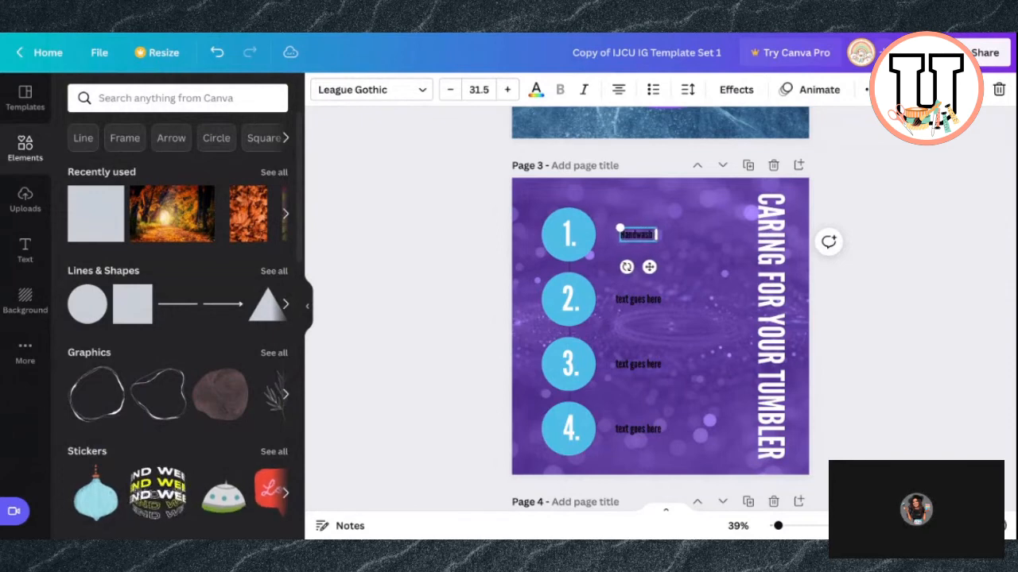
text( warm)
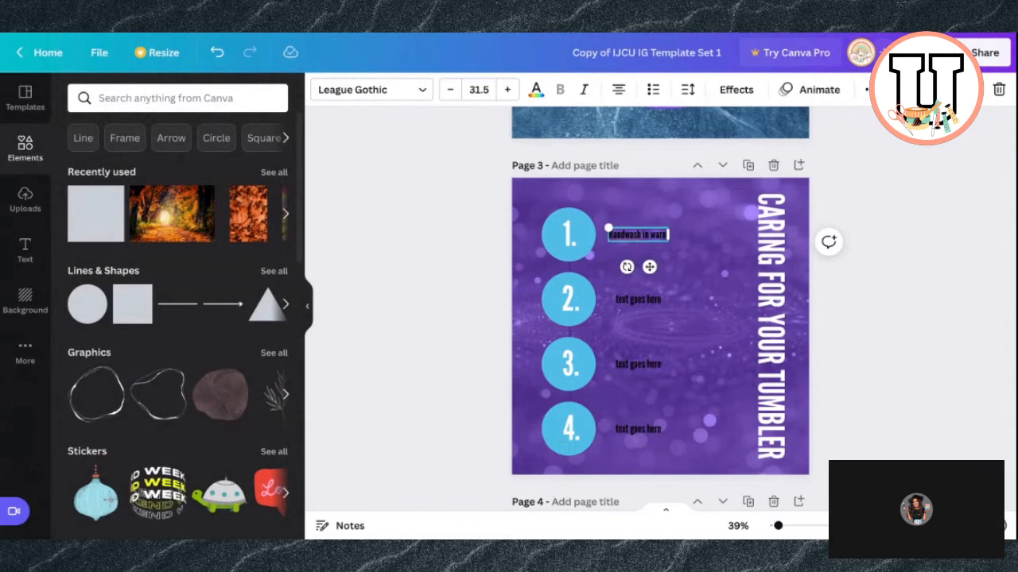
text( water and)
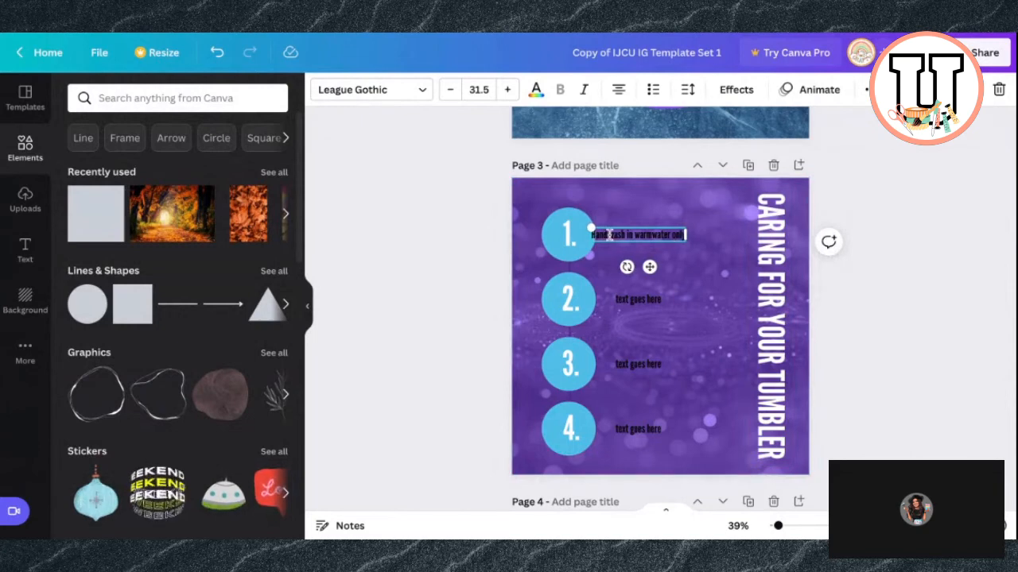
text( y)
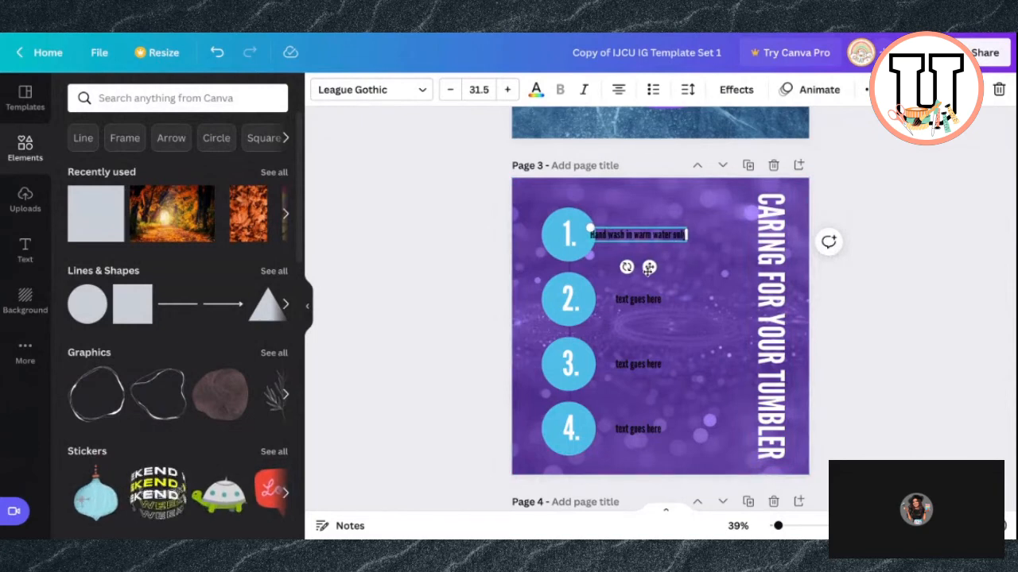
Shift the "Hand wash in warm water only" text right to clear the circle and color it white
drag(649, 267, 671, 267)
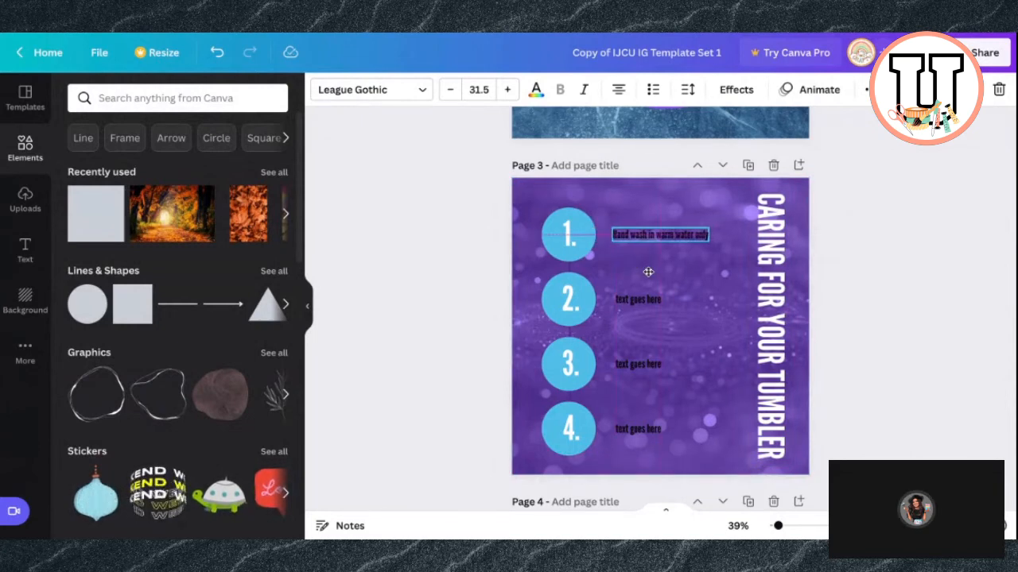
click(536, 89)
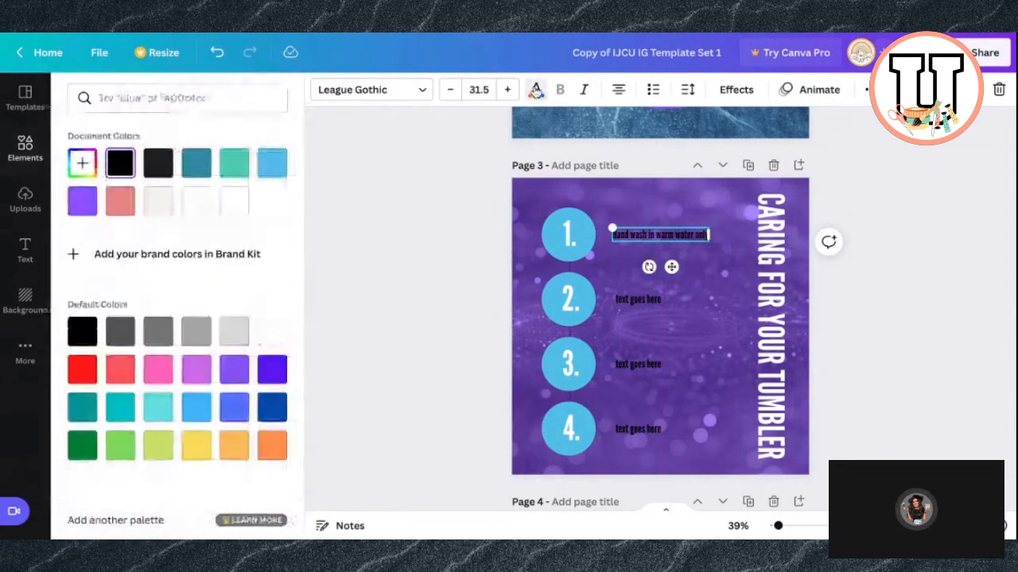
click(242, 208)
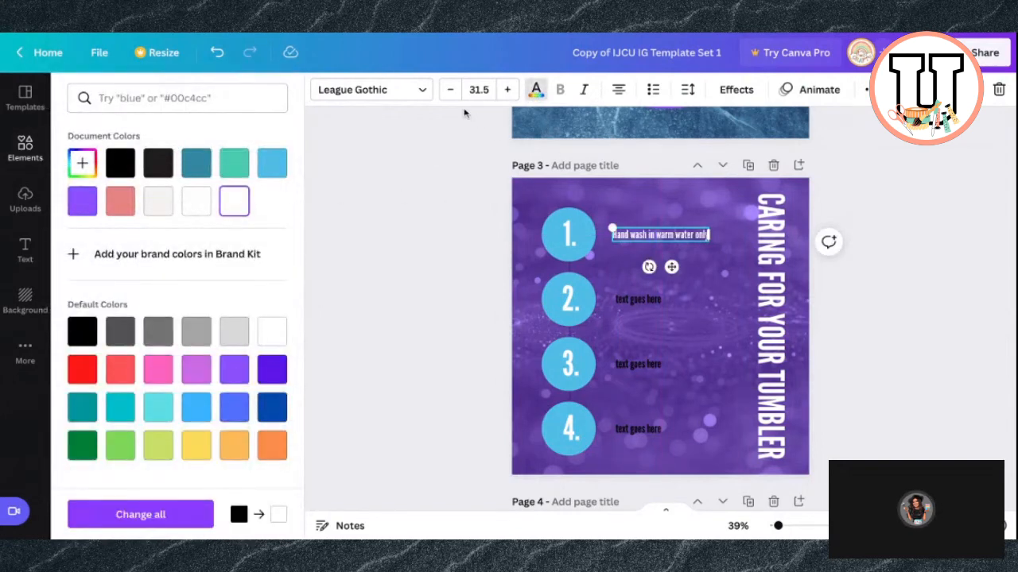
Try the handwriting fonts Apricots, Beth Ellen, Daydream and Twister on the first list item's text
click(370, 89)
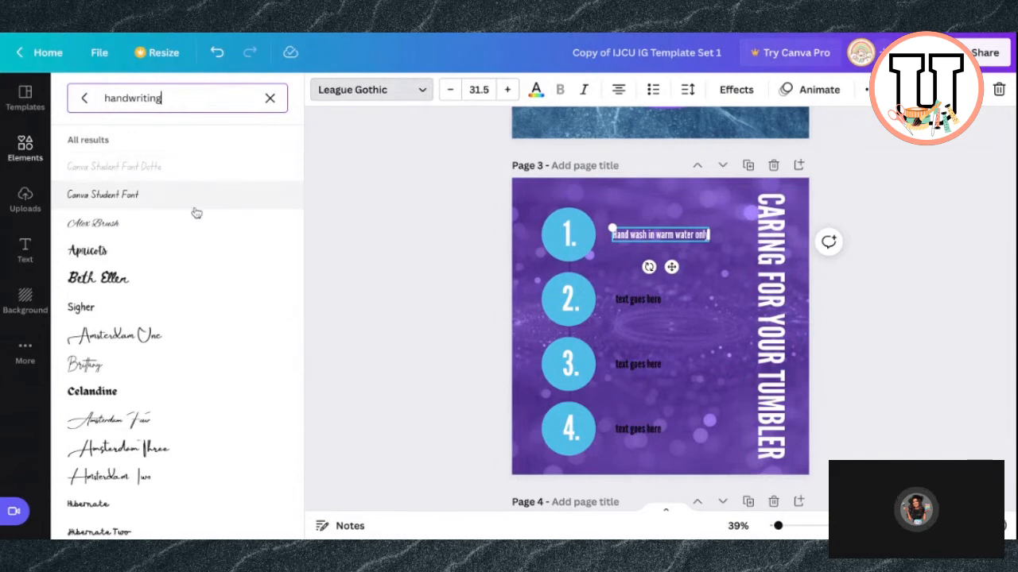
click(187, 251)
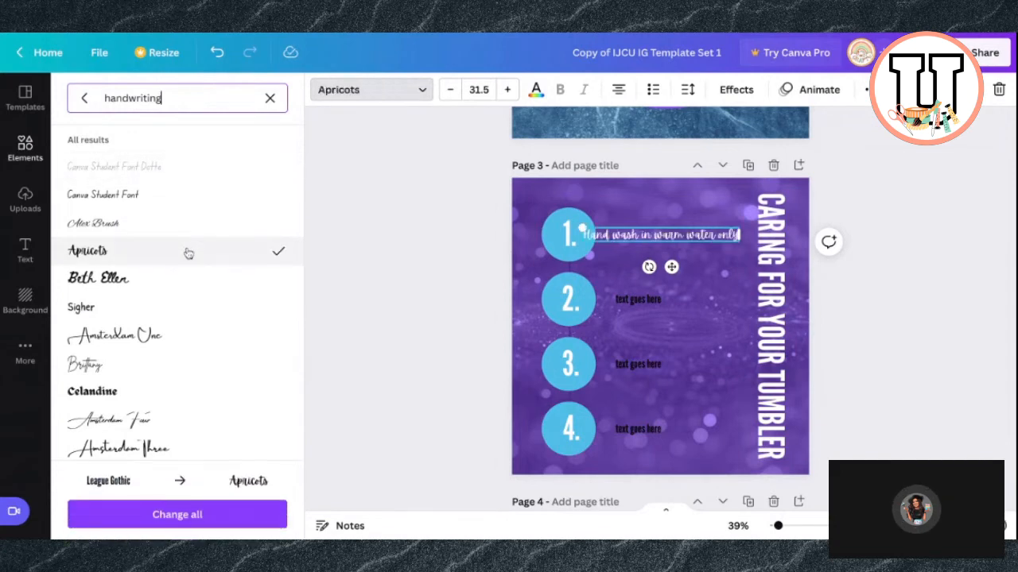
click(156, 286)
scroll(151, 318, down, 3)
scroll(150, 361, down, 2)
click(142, 377)
scroll(135, 401, down, 3)
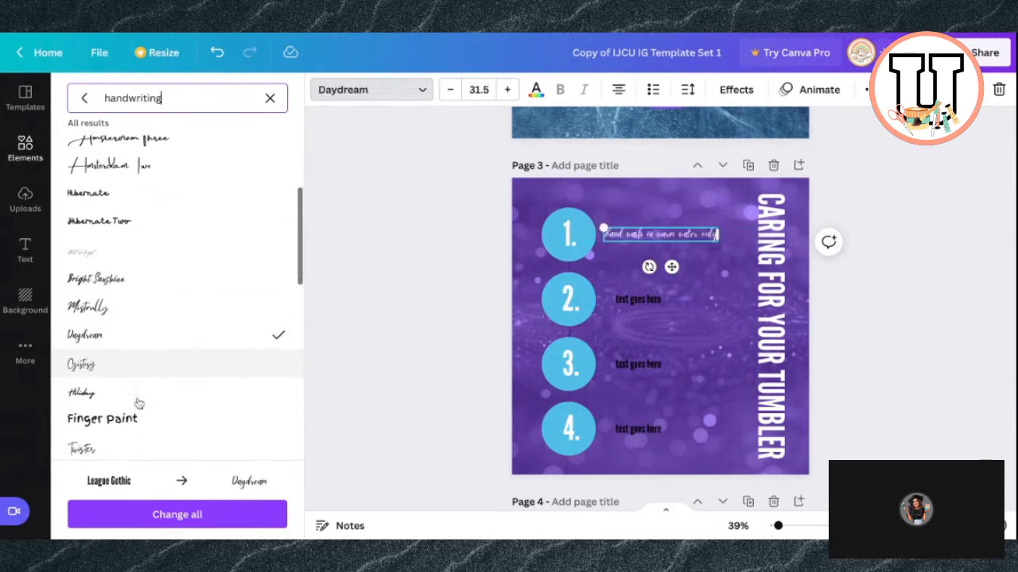
click(124, 379)
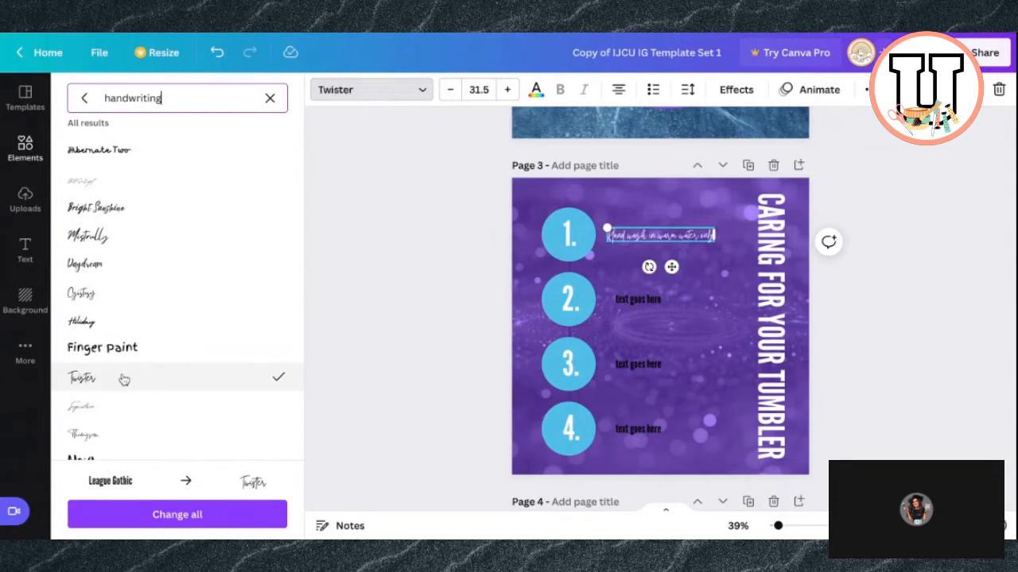
Try the Aloja, More Sugar Thin and Shadow Script fonts on the first list item, and set it to Lacquer
scroll(124, 379, down, 4)
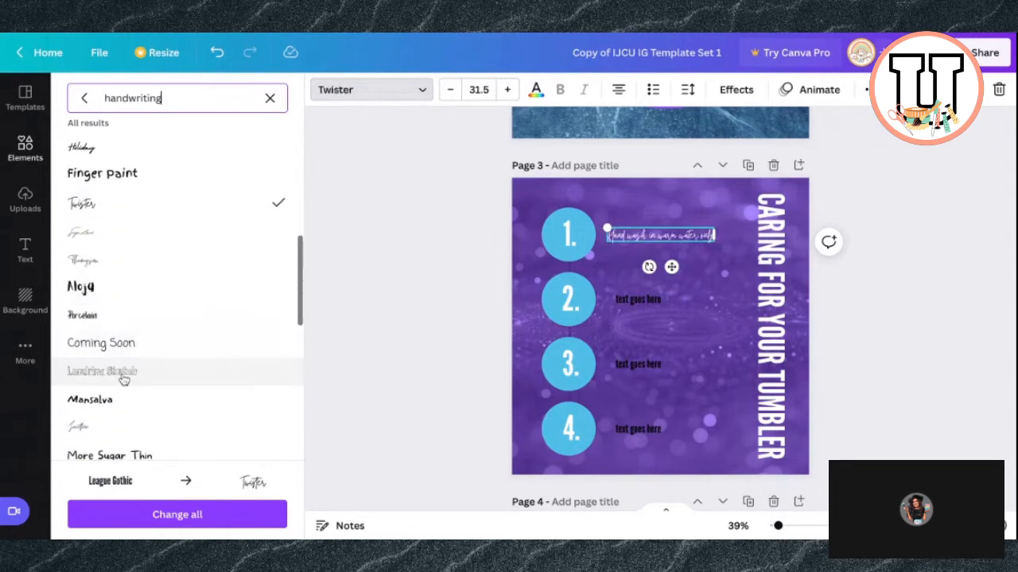
click(114, 289)
scroll(144, 335, down, 3)
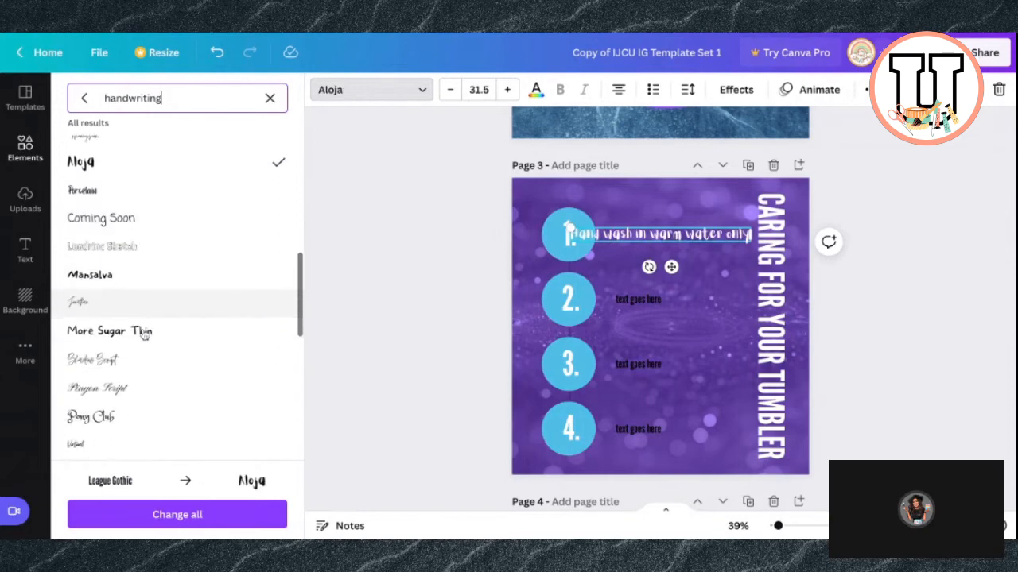
click(144, 335)
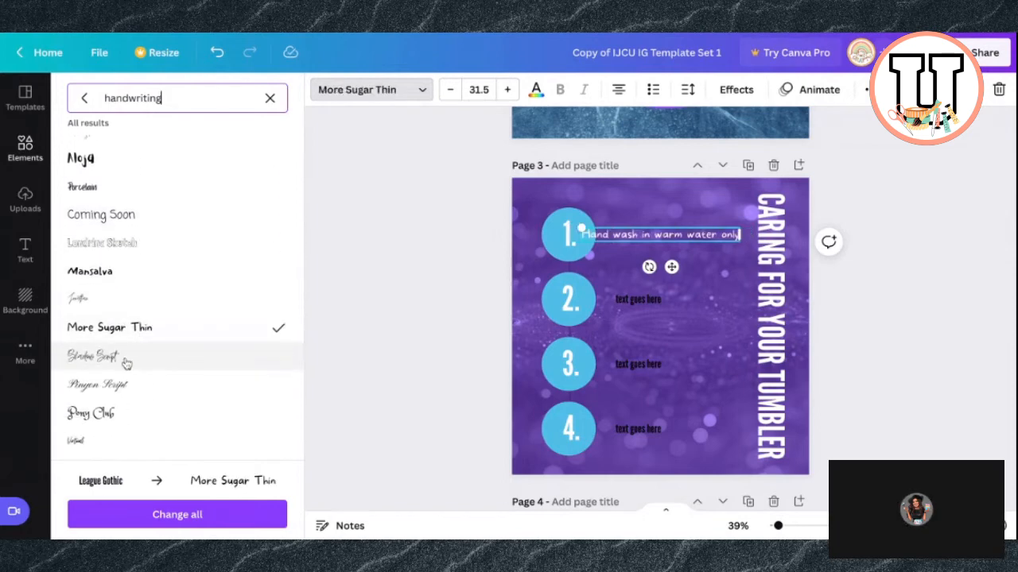
click(124, 360)
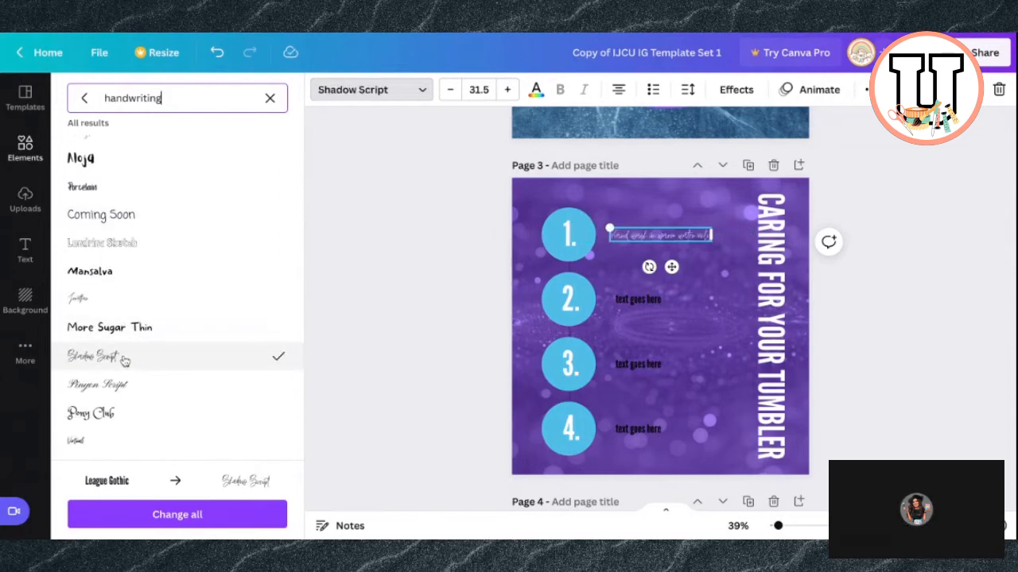
scroll(125, 334, down, 4)
click(127, 310)
click(119, 330)
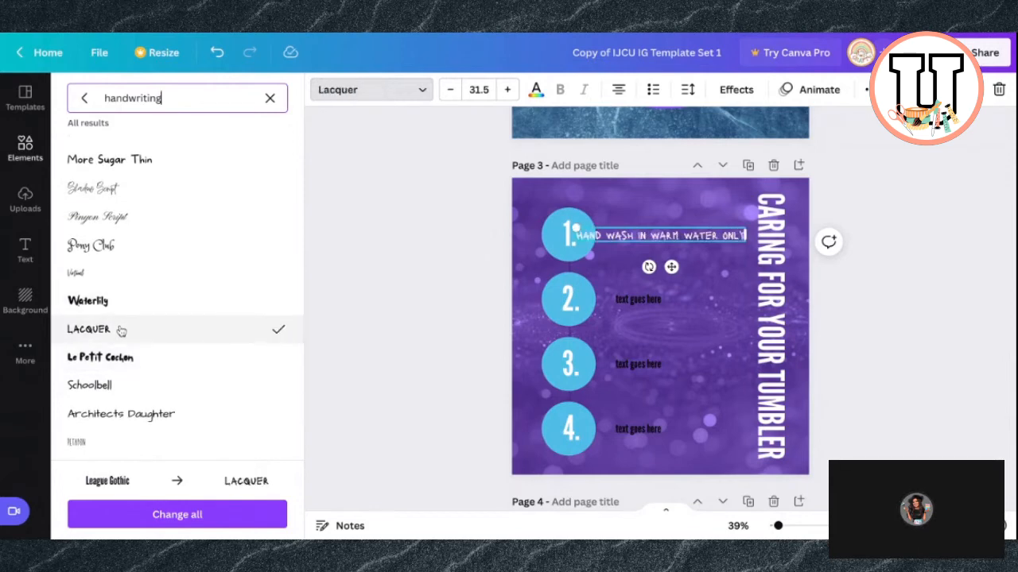
Set the first list item's text to Architects Daughter at size 28.5 and shift it right, clear of the number 1 circle
scroll(125, 342, down, 4)
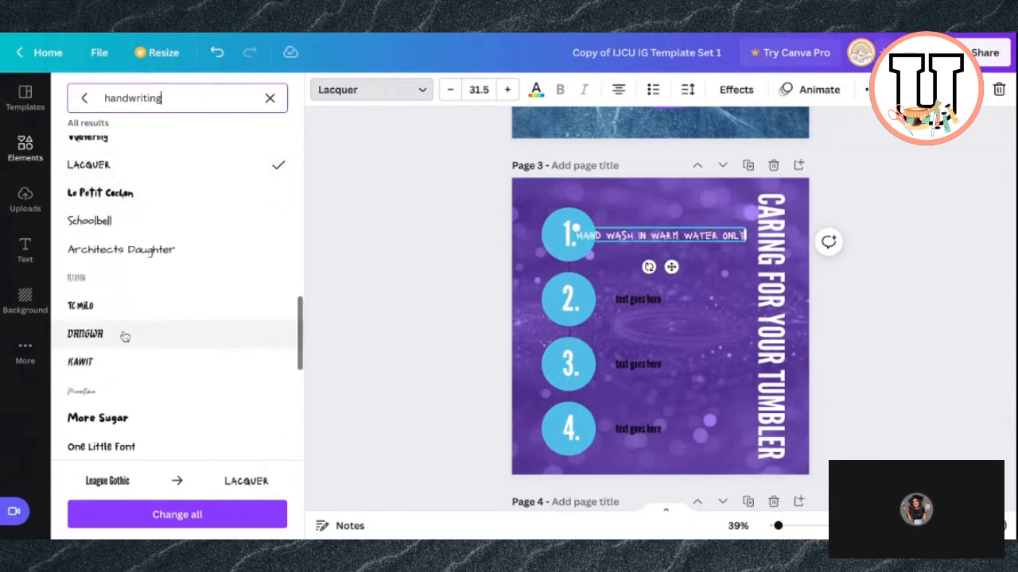
click(125, 251)
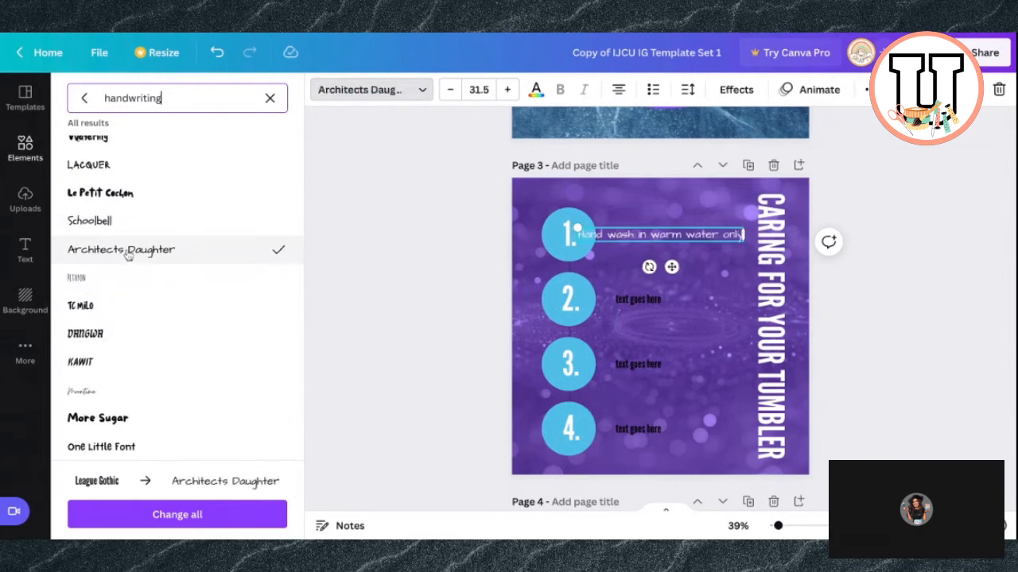
click(448, 89)
click(448, 89)
click(448, 89)
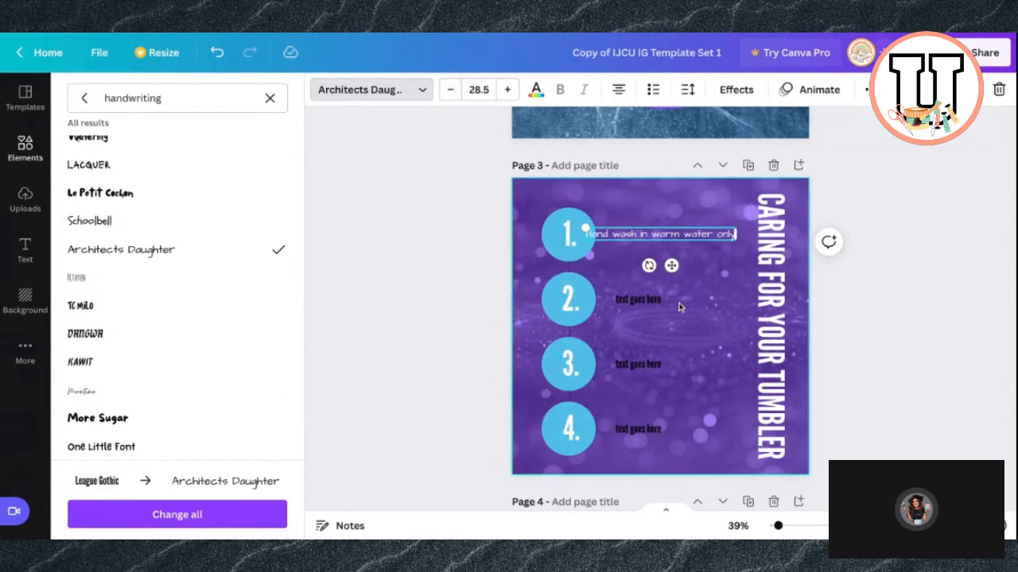
drag(671, 265, 684, 267)
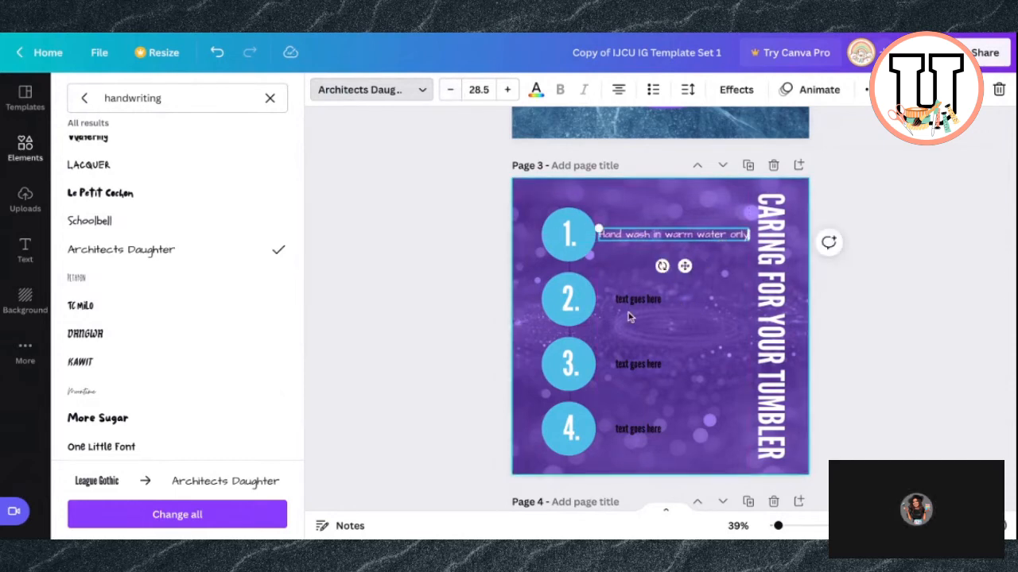
Replace the placeholder beside number 2 with a duplicate of the "Hand wash in warm water only" text
click(640, 302)
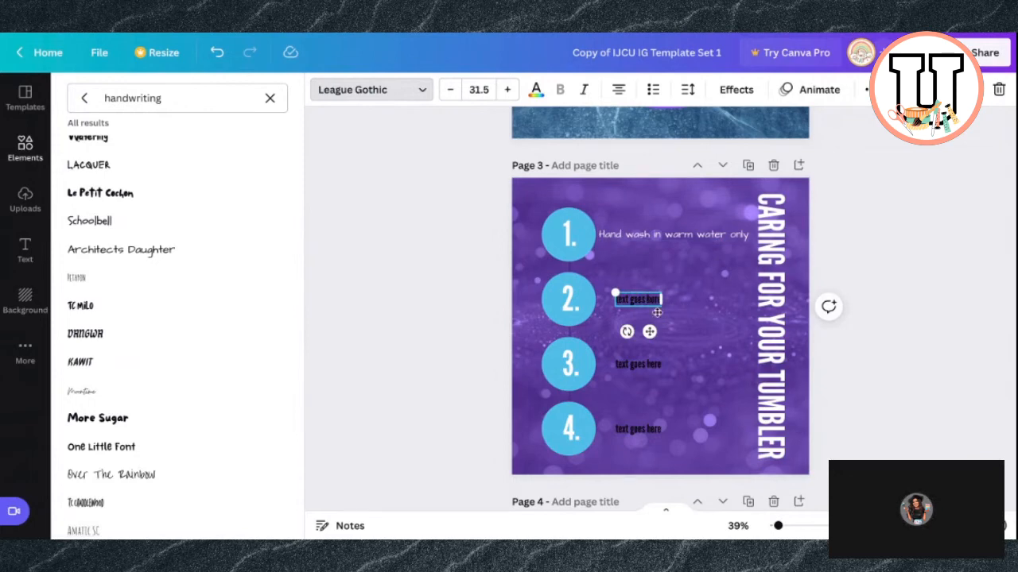
click(661, 239)
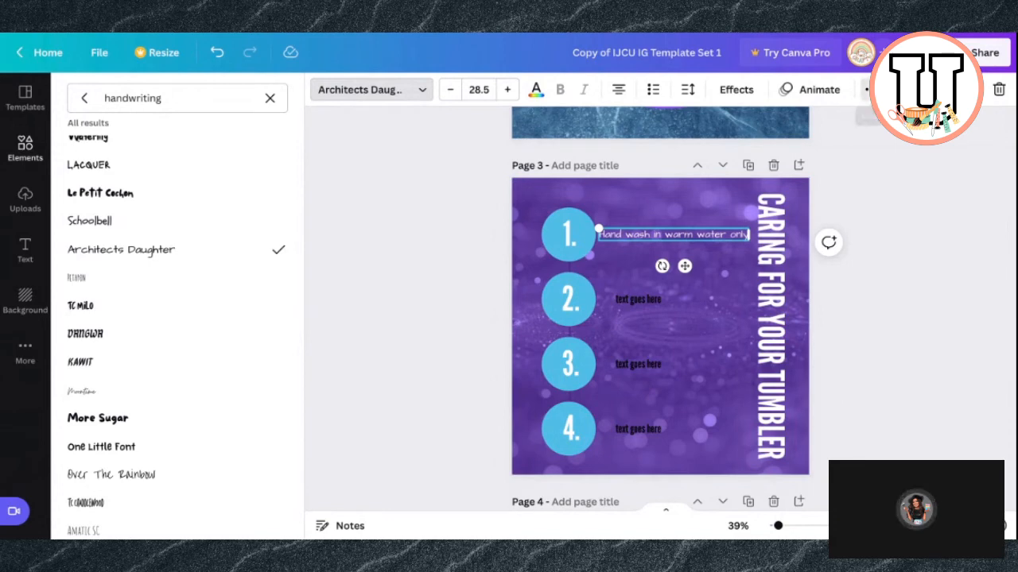
click(867, 89)
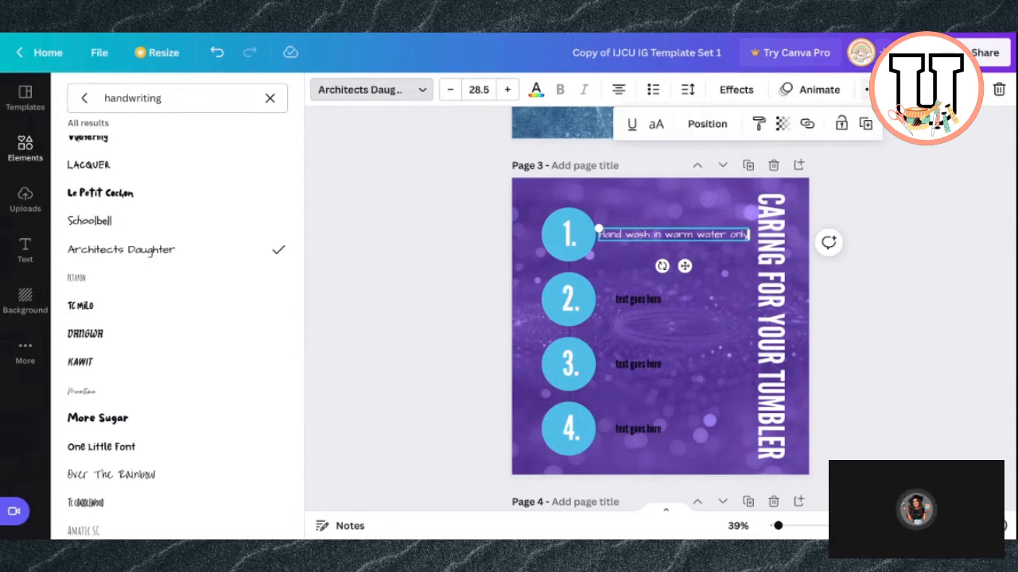
click(866, 124)
click(651, 298)
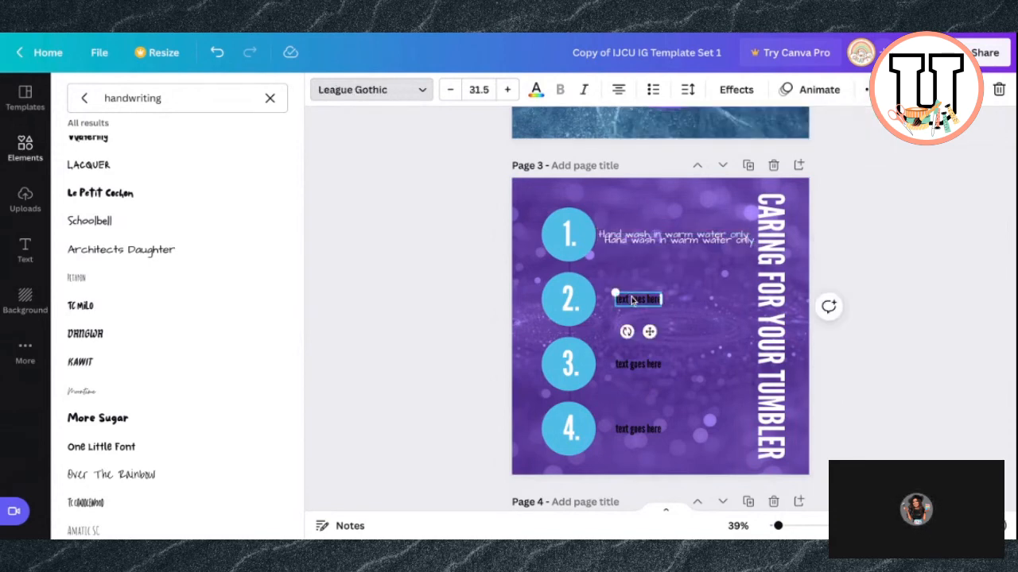
key(Delete)
drag(649, 241, 643, 302)
Change the duplicated text beside number 2 to "Do not put in dishwasher" and move it left, closer to the circle
double_click(653, 298)
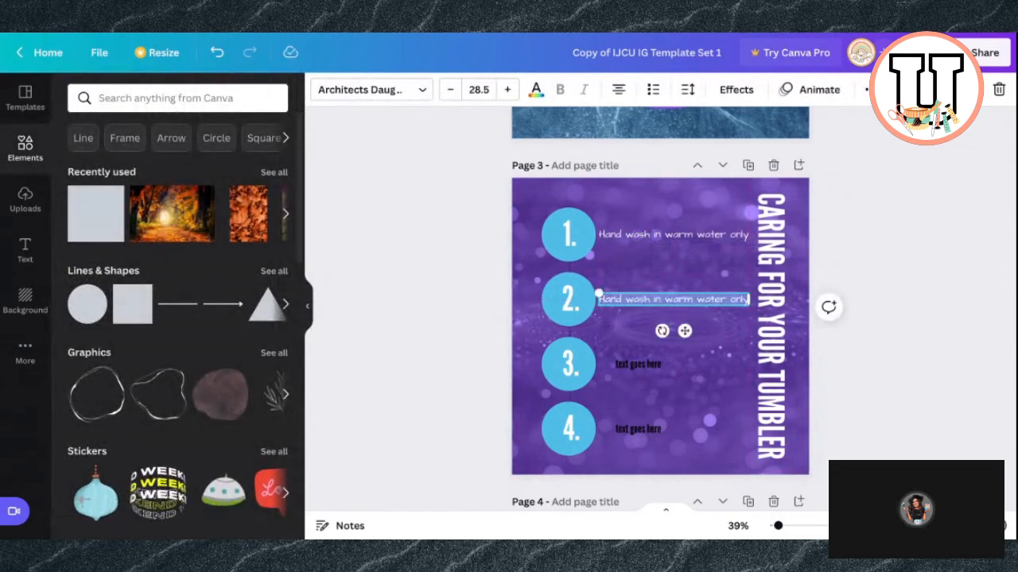
key(BackSpace)
text(Do not)
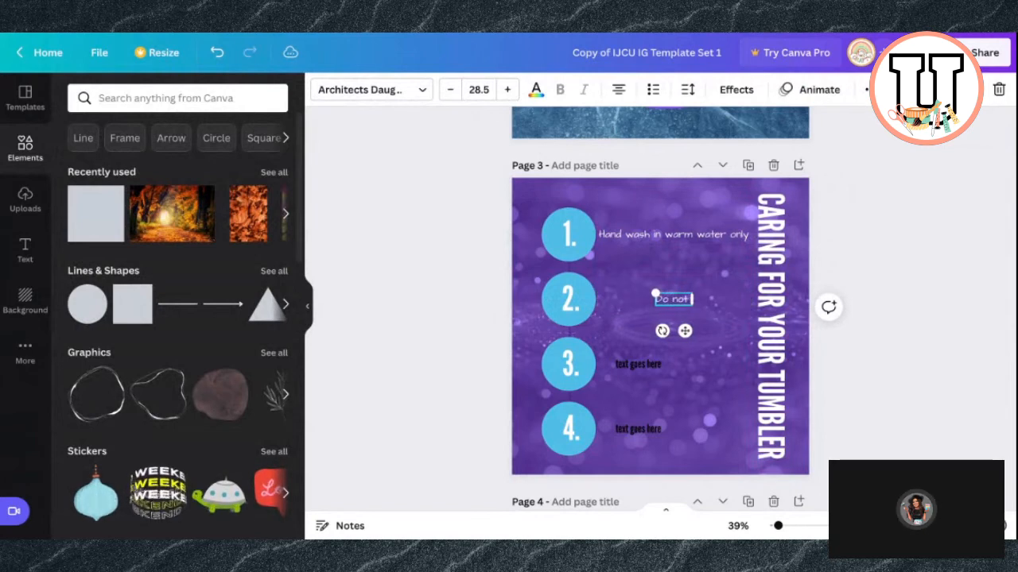
text( put in di)
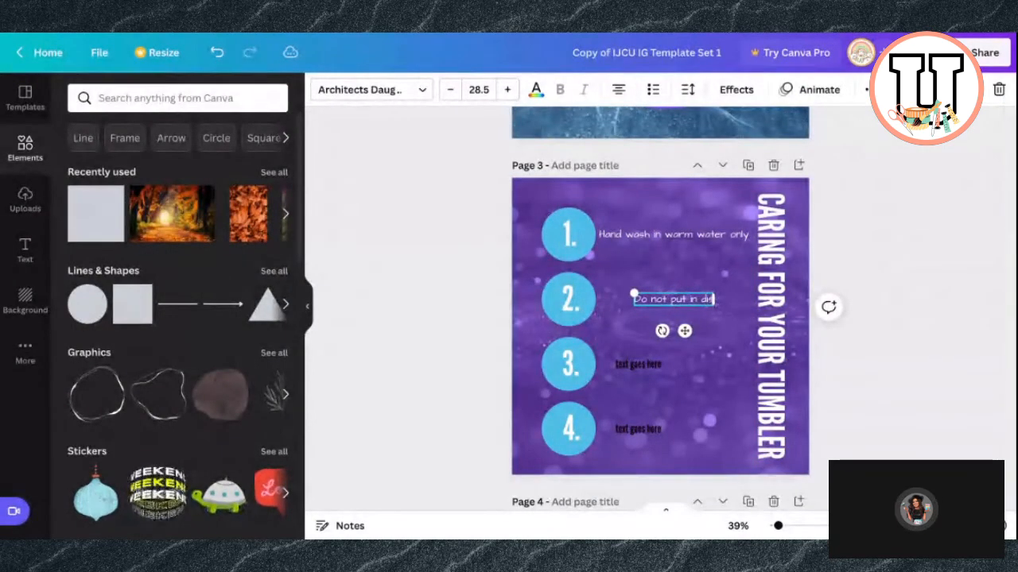
text(shwasher)
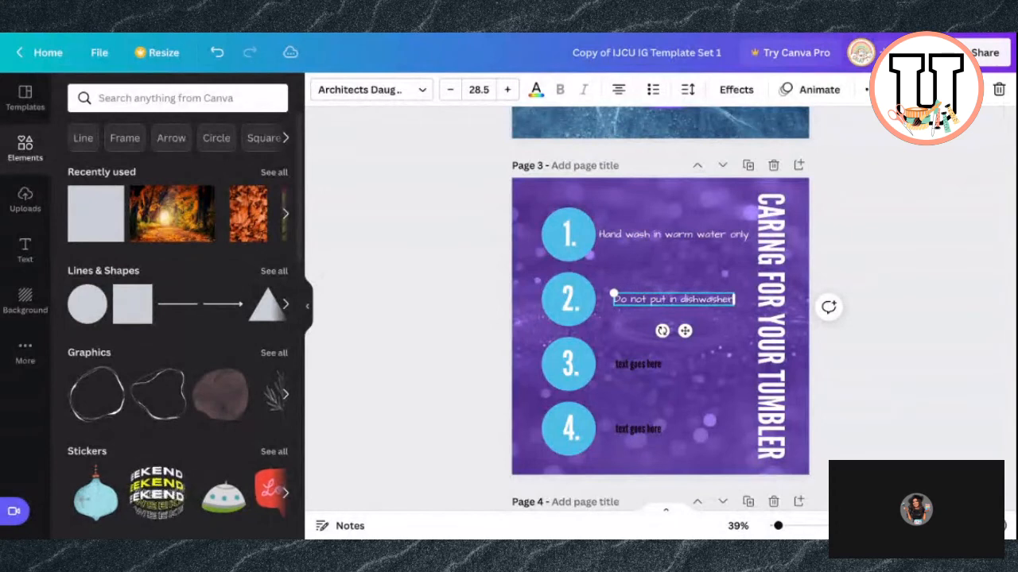
click(696, 286)
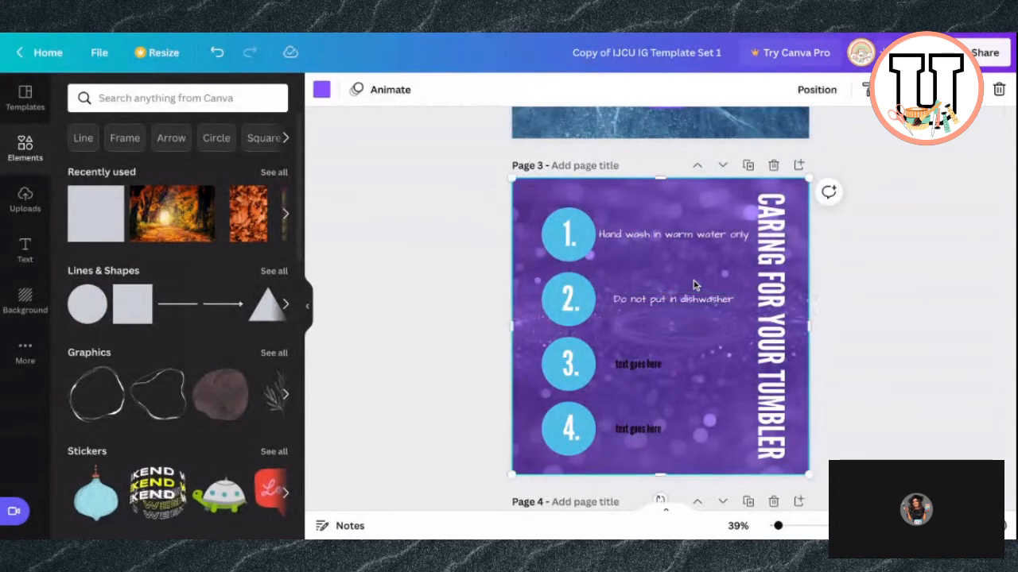
click(678, 306)
drag(669, 306, 670, 306)
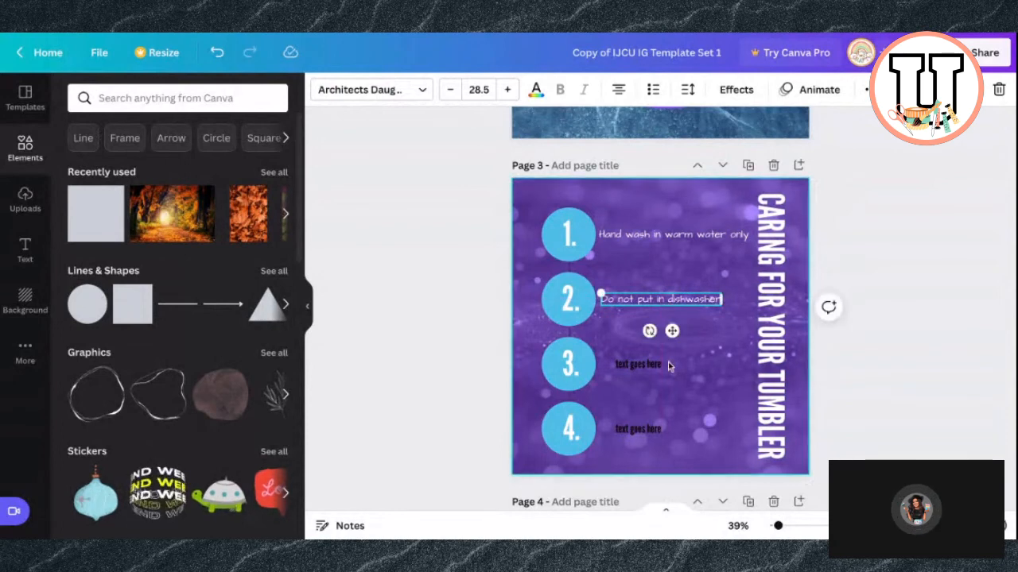
Replace the placeholder beside number 3 with a duplicate of the "Do not put in dishwasher" text
click(640, 366)
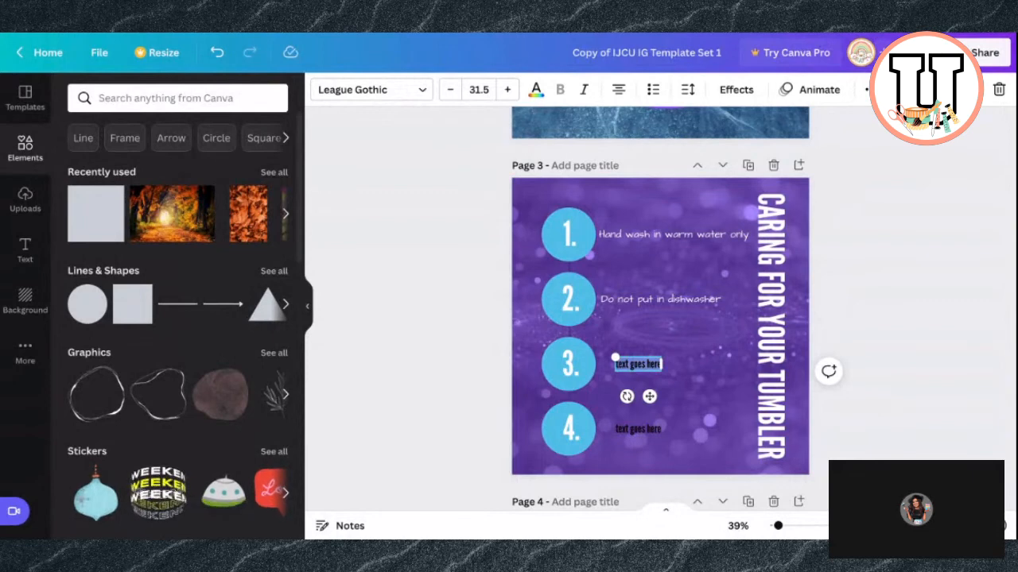
click(685, 348)
click(683, 309)
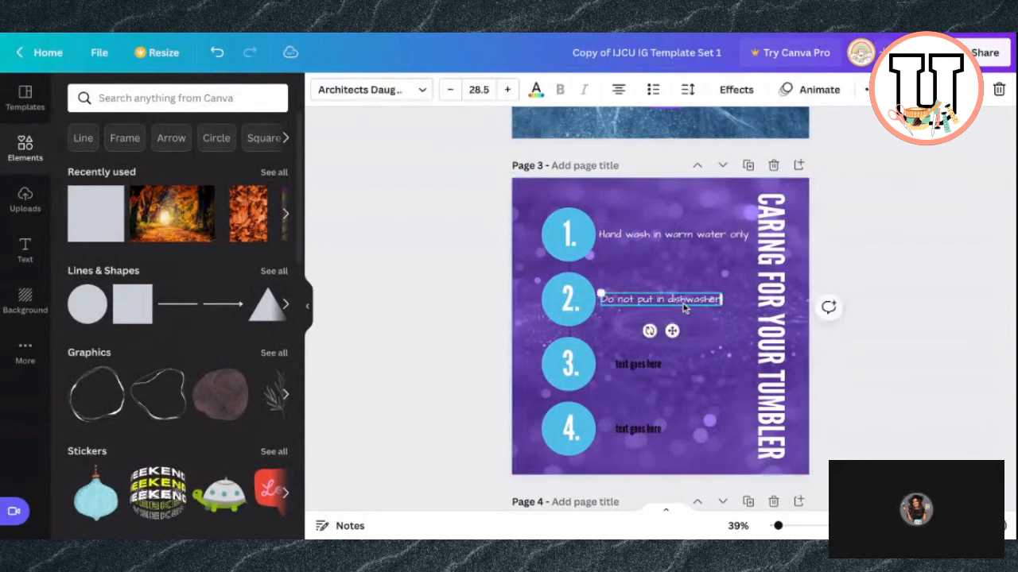
click(867, 89)
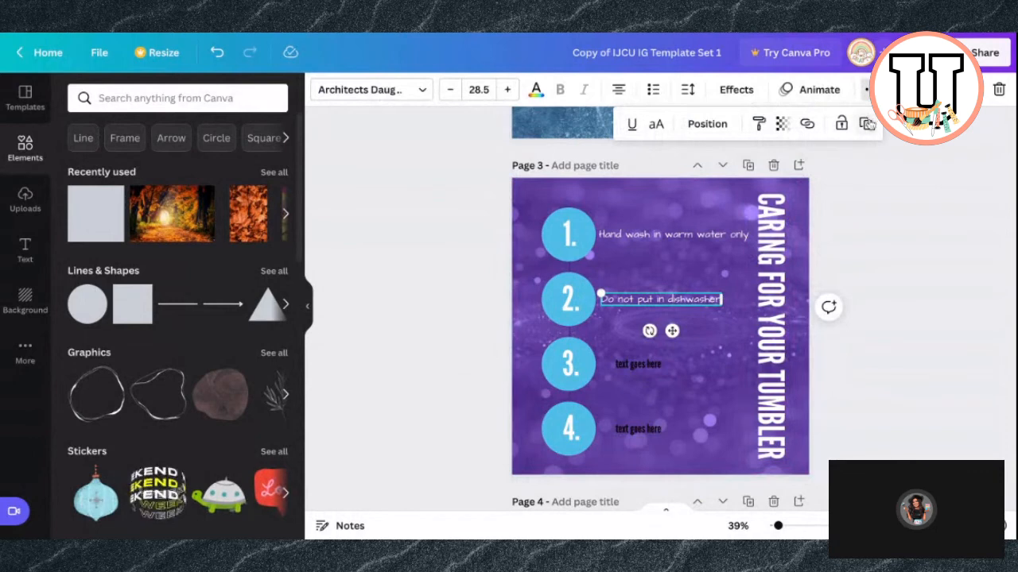
click(868, 124)
drag(648, 304, 648, 339)
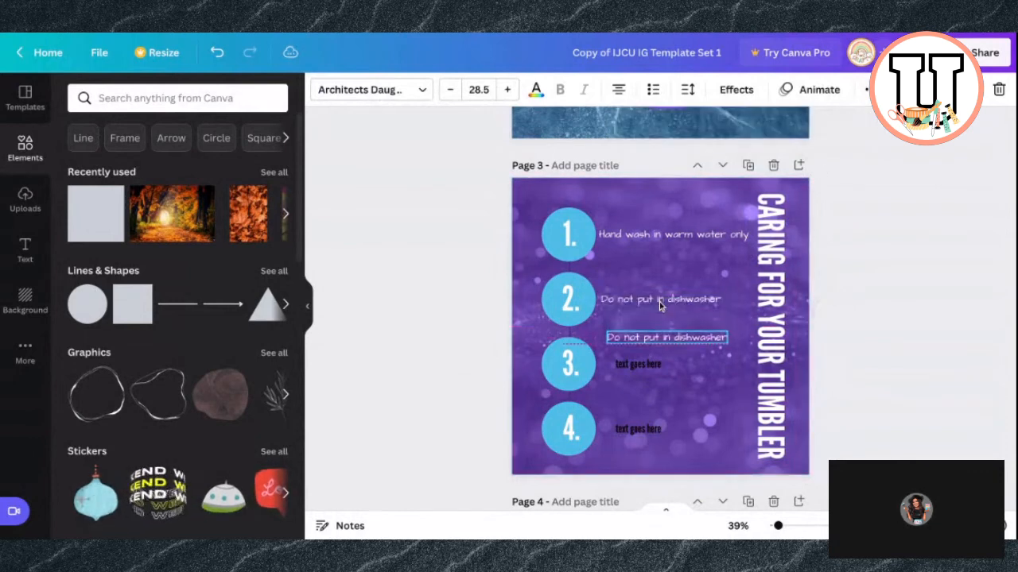
click(646, 364)
key(Delete)
click(652, 342)
mouse_move(652, 342)
mouse_down()
mouse_move(650, 366)
mouse_move(645, 349)
mouse_up()
Change the text beside number 3 to "Works with hot and cold drinks" and shift it right, clear of the circle
triple_click(648, 370)
key(BackSpace)
text(Work)
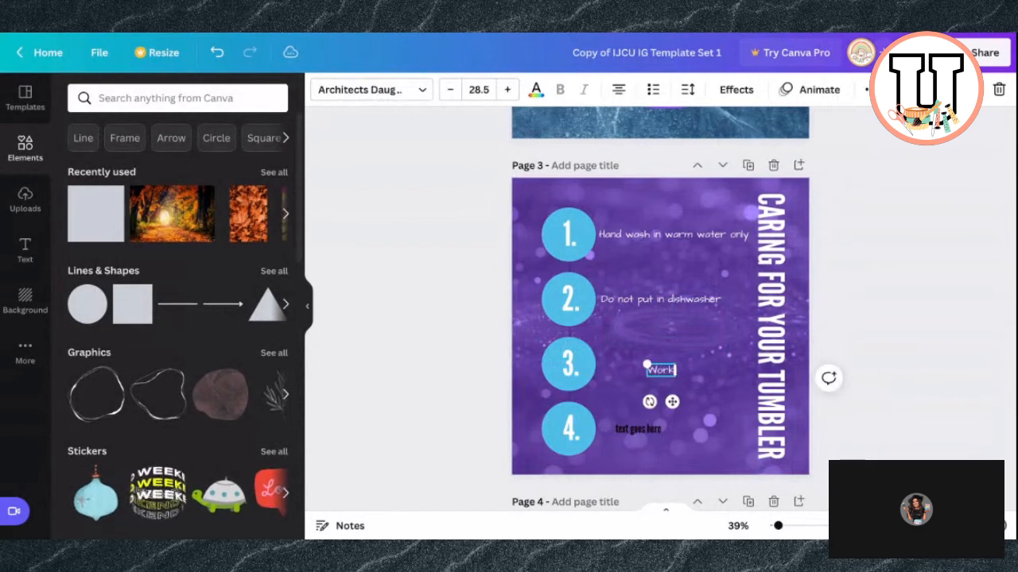
text(s with h)
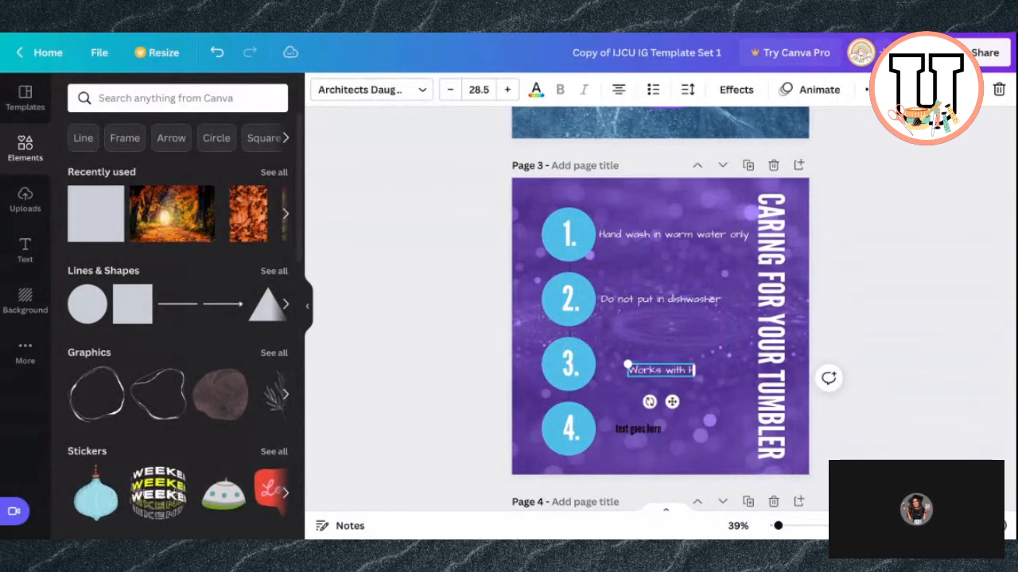
text(ot and cold drinks)
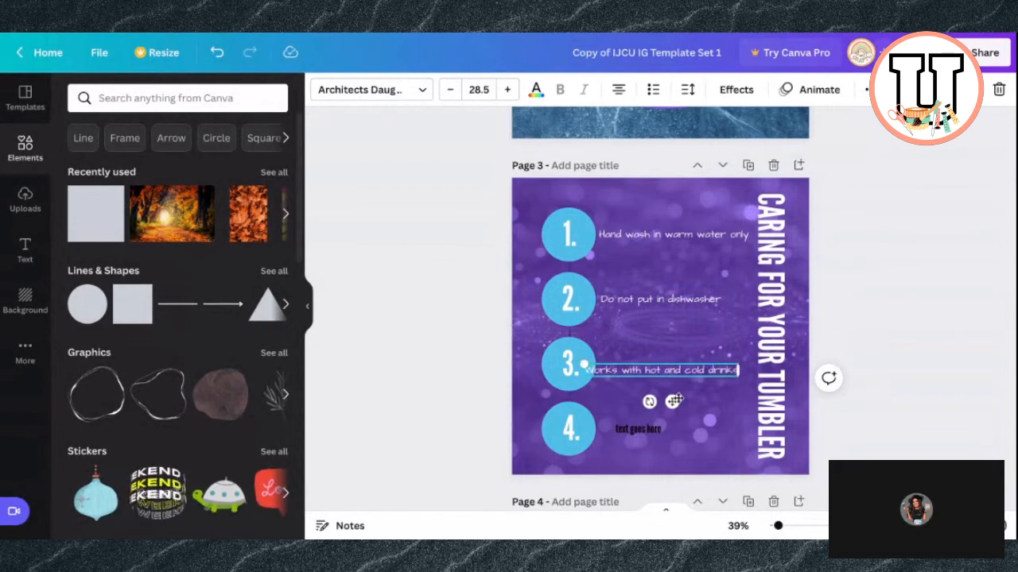
drag(674, 401, 672, 404)
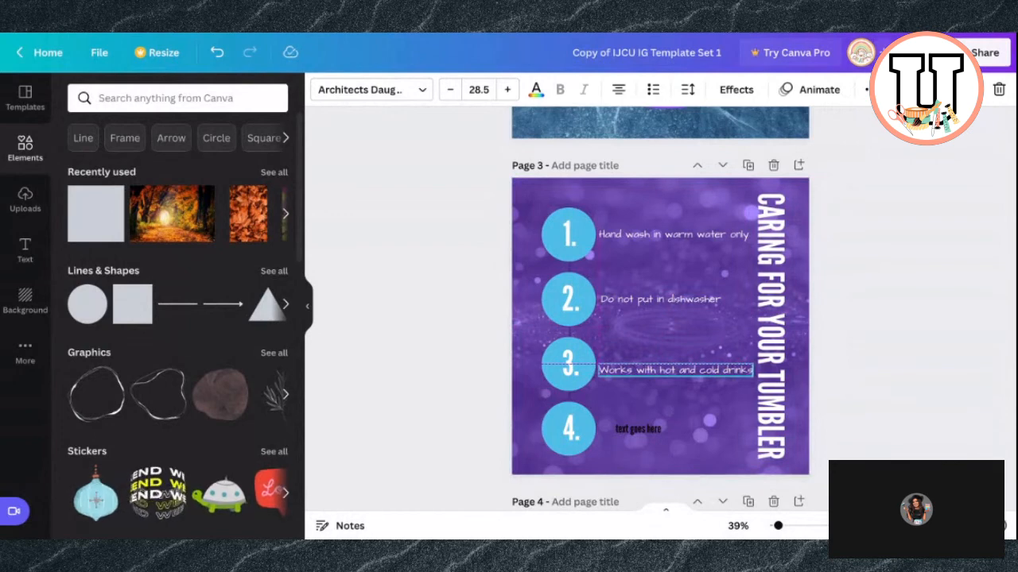
Replace the placeholder beside number 4 with a duplicate of the "Works with hot and cold drinks" text
click(865, 90)
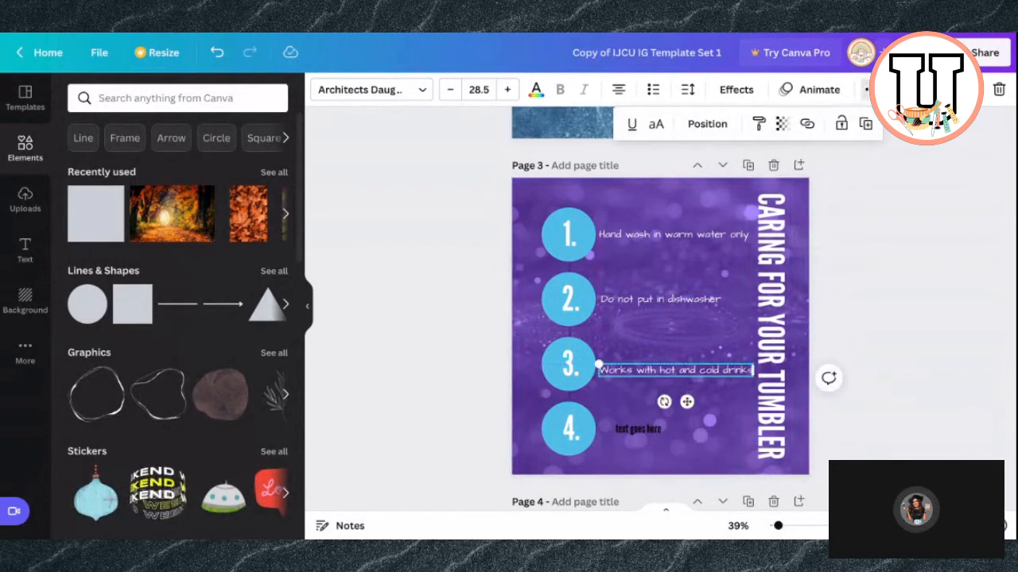
click(867, 124)
click(641, 434)
key(Delete)
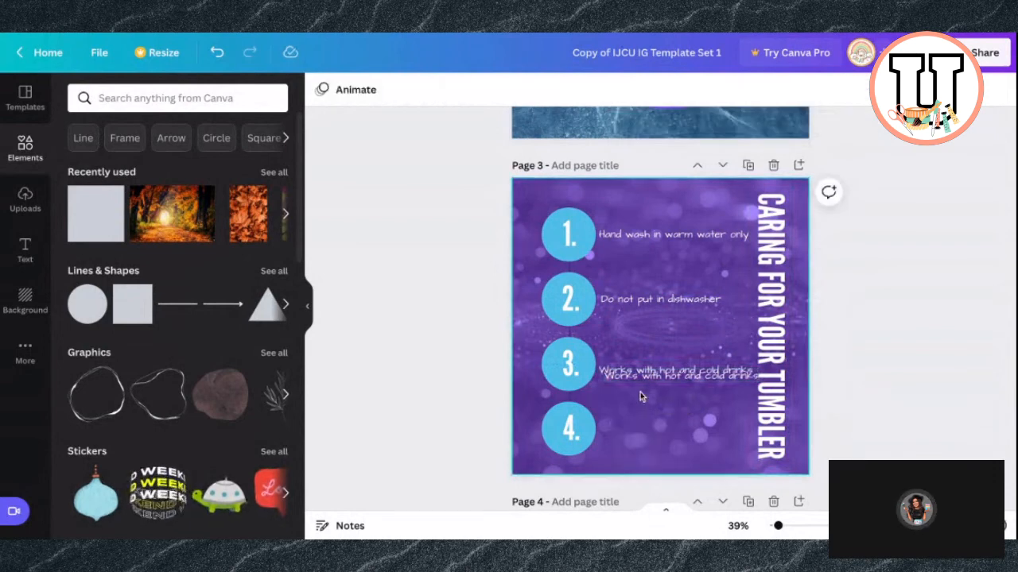
drag(640, 391, 641, 445)
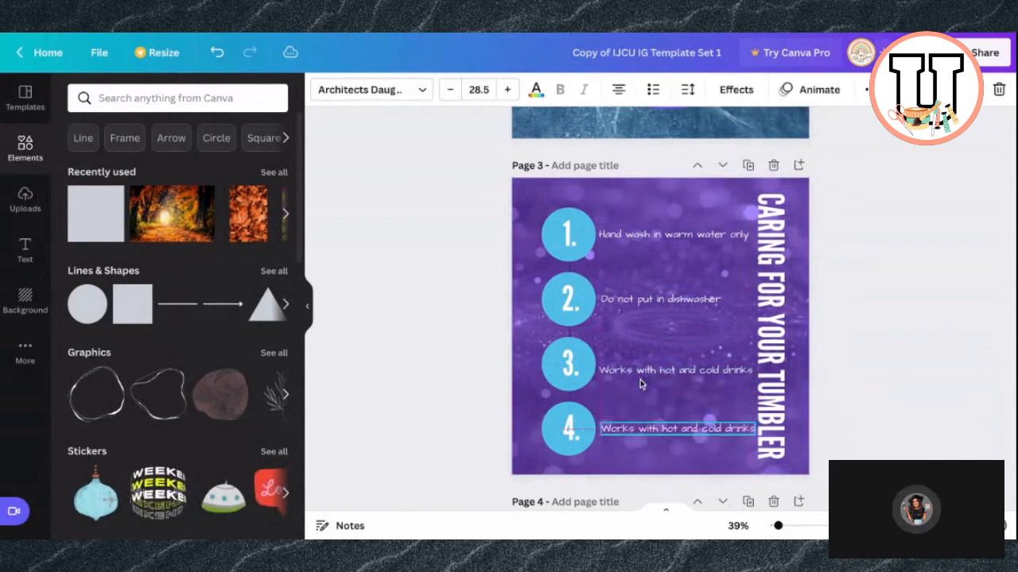
Change the duplicated text beside number 4 to "Avoid dropping on hard surface"
key(Return)
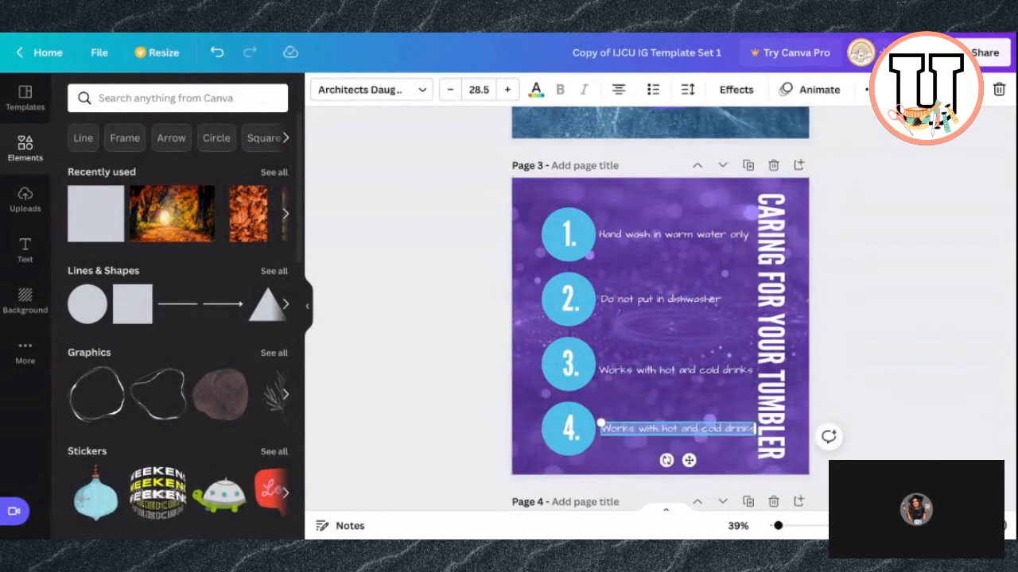
text(Avoid)
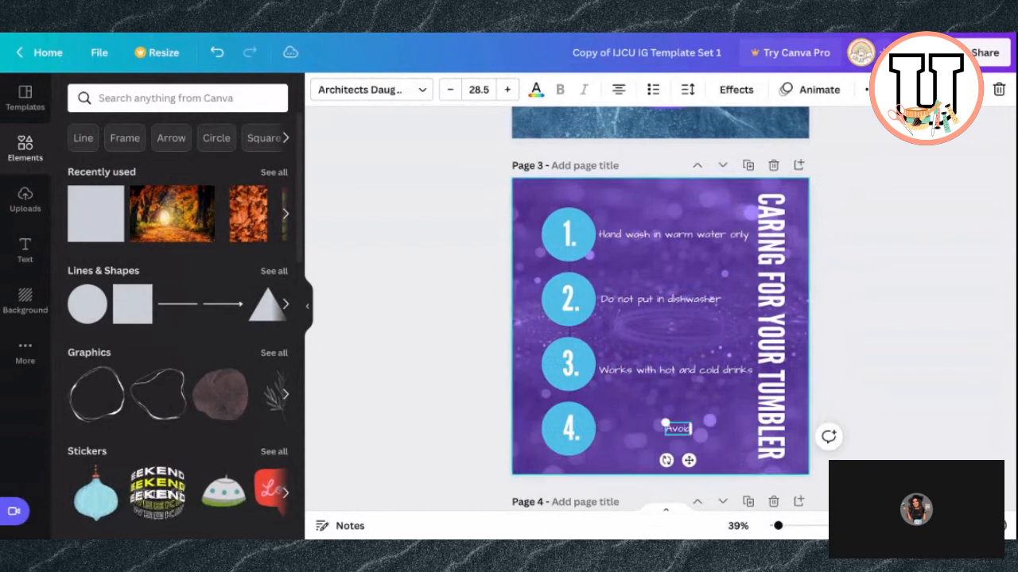
text( droppi)
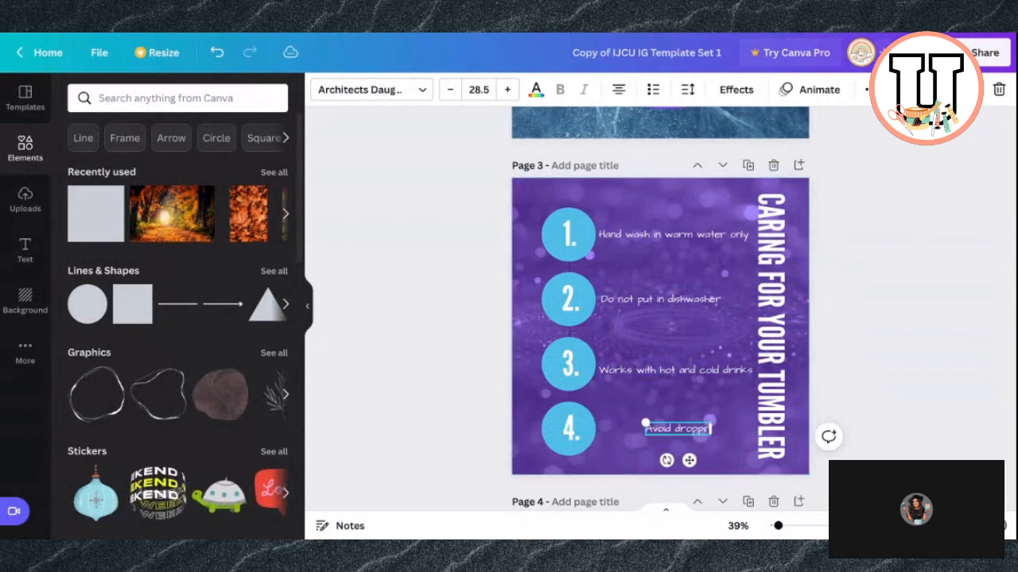
text(ng on ha)
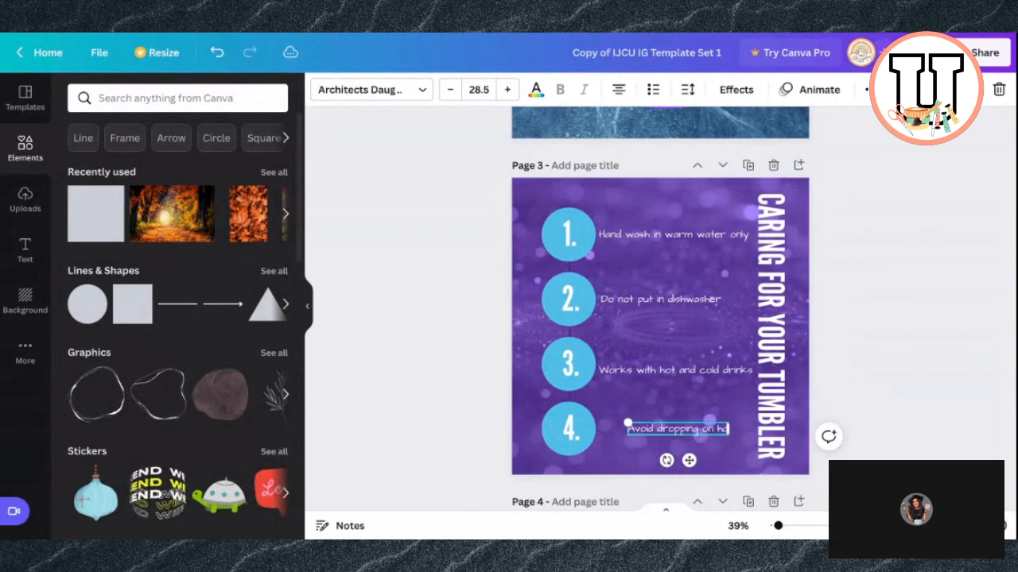
text(rd surf)
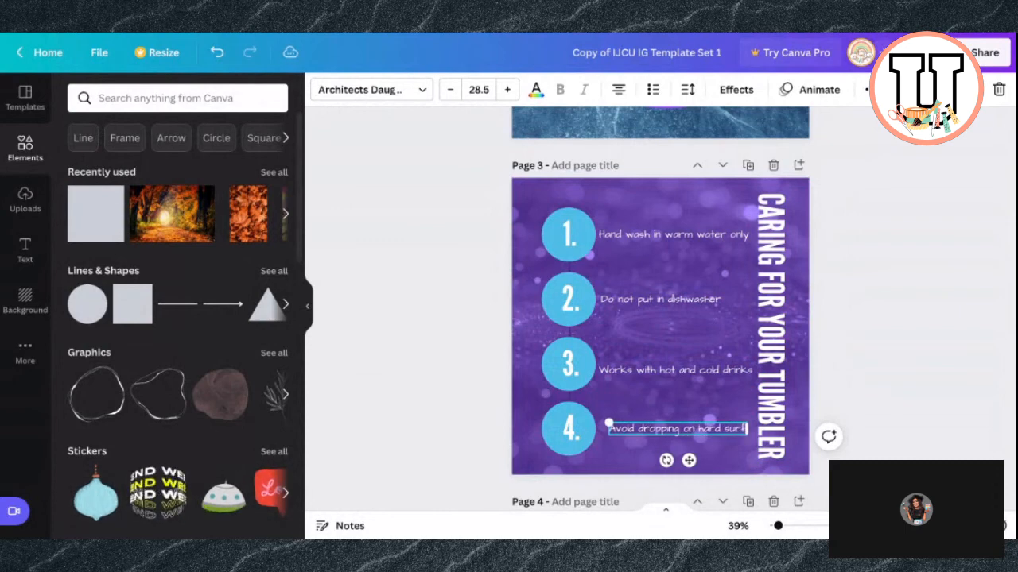
text(ace)
click(911, 333)
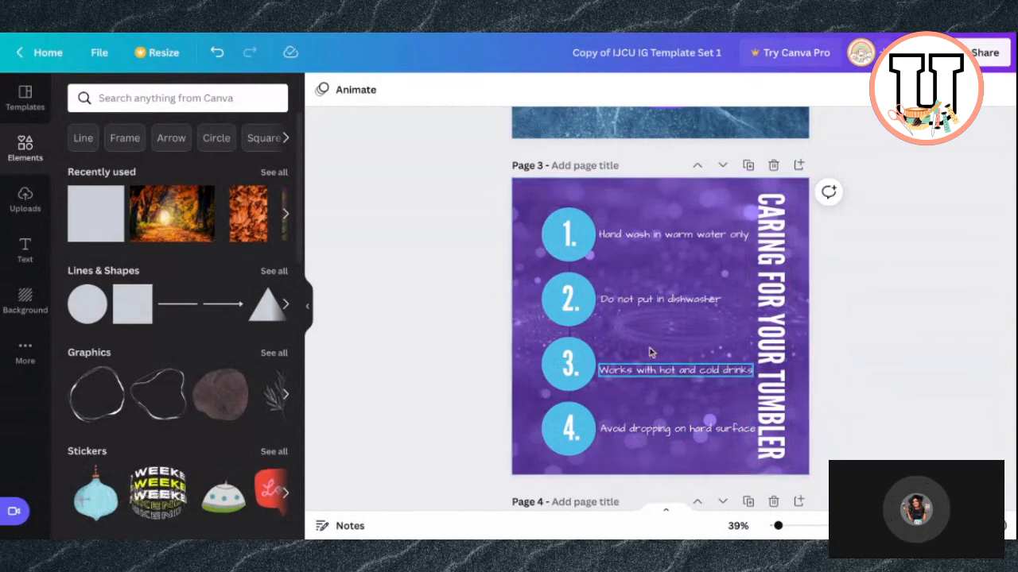
Nudge the "Do not put in dishwasher" text slightly right and move the vertical title closer to the page's right edge
drag(652, 304, 653, 299)
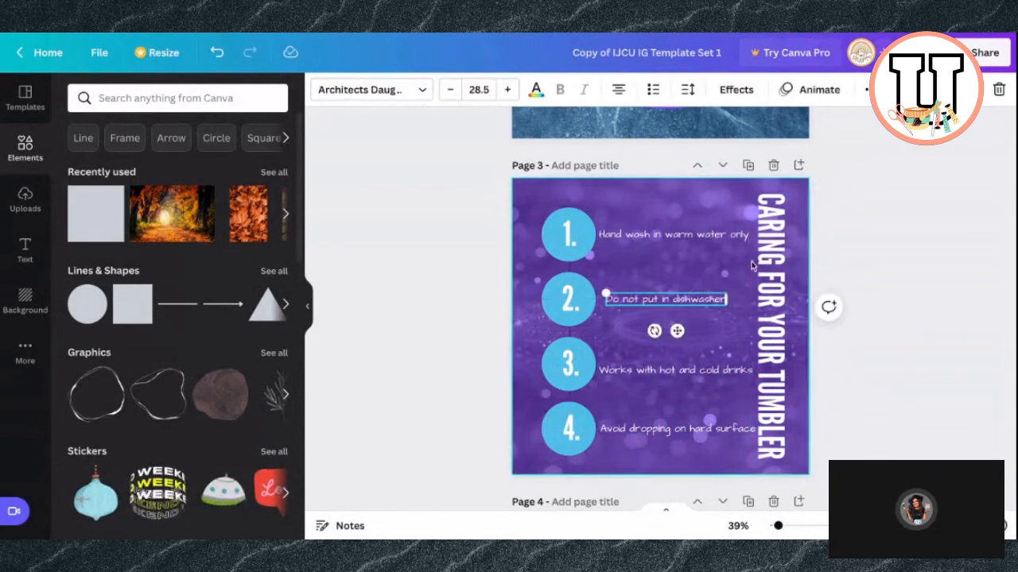
click(888, 246)
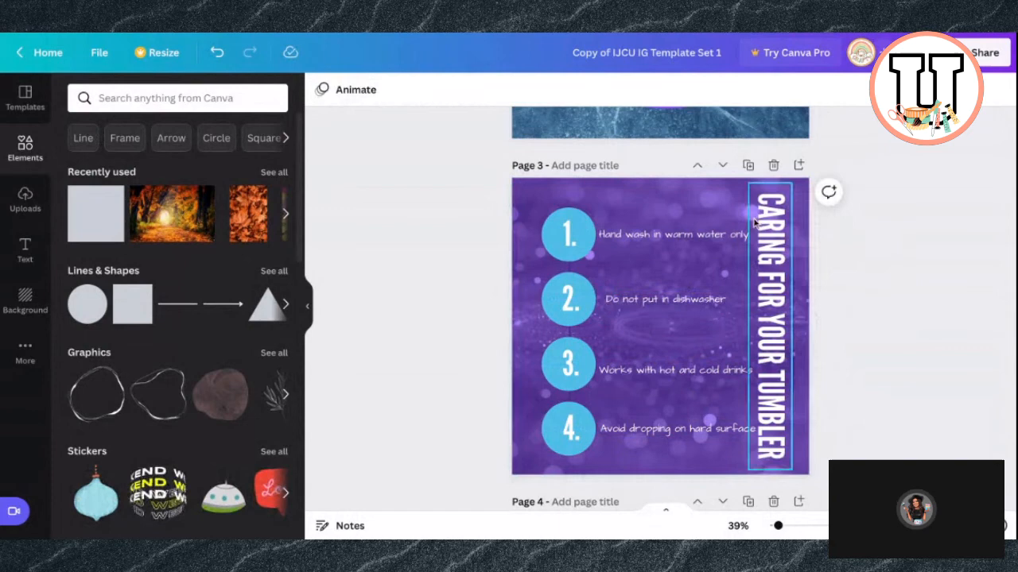
click(778, 322)
drag(777, 322, 787, 322)
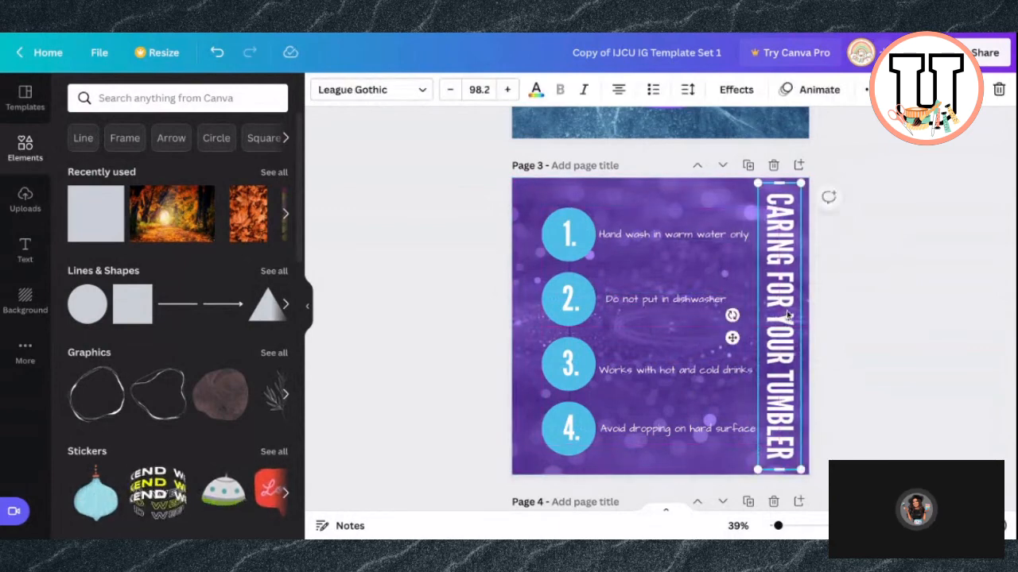
click(926, 248)
scroll(902, 220, up, 5)
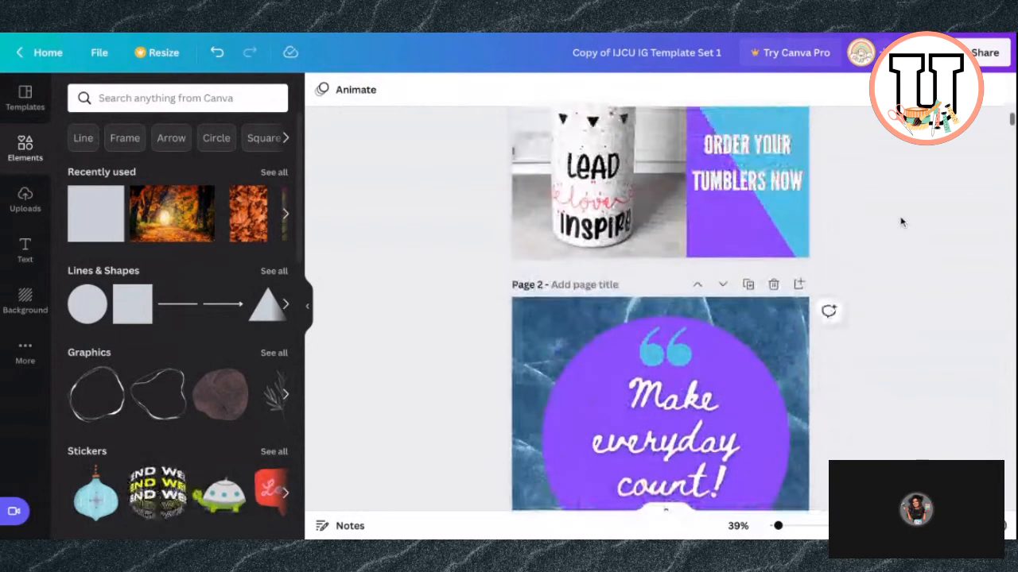
Title page 2 "makeeverydaycount" and page 3 "caringfortumbler"
click(598, 243)
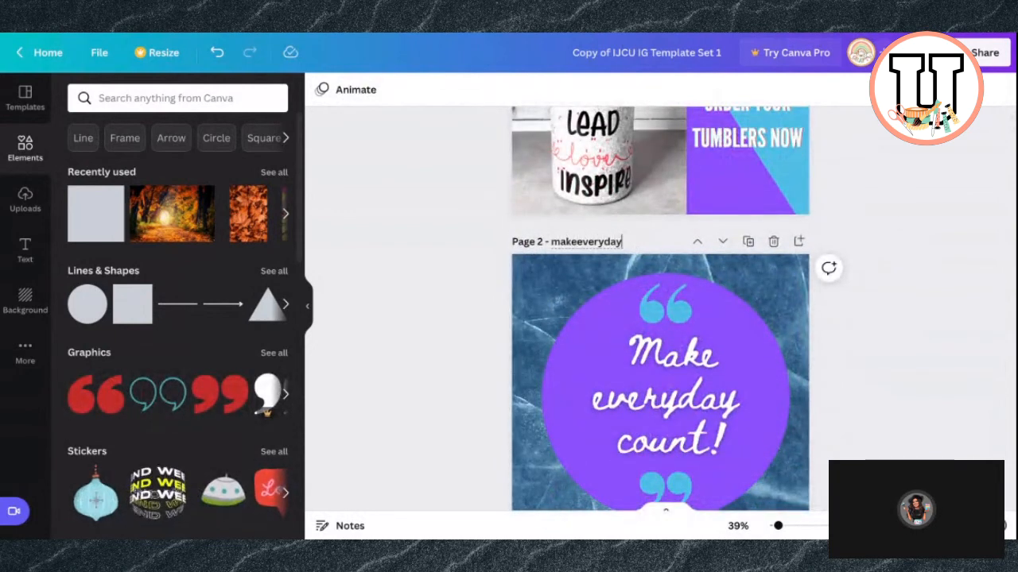
scroll(596, 227, down, 5)
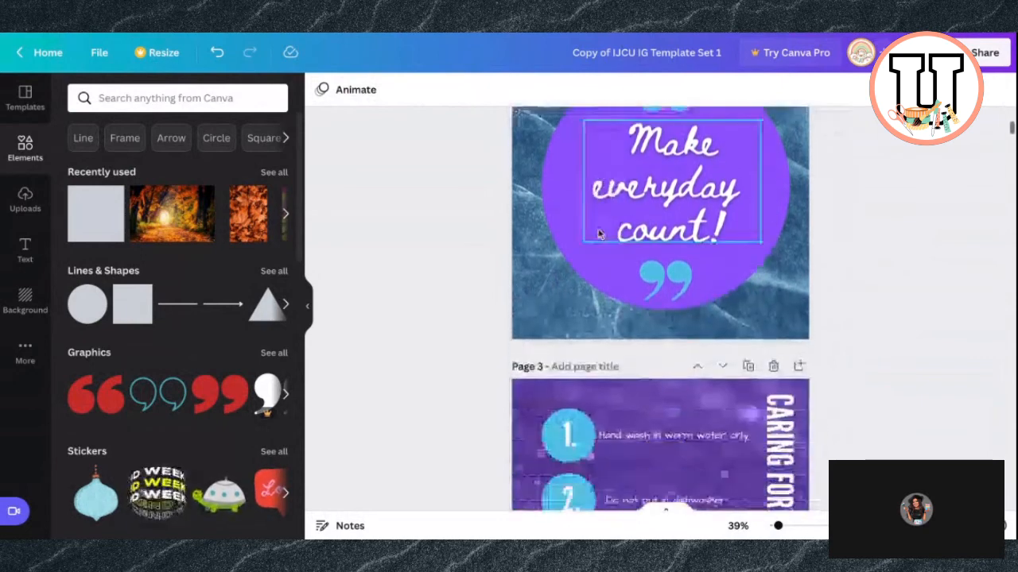
click(581, 194)
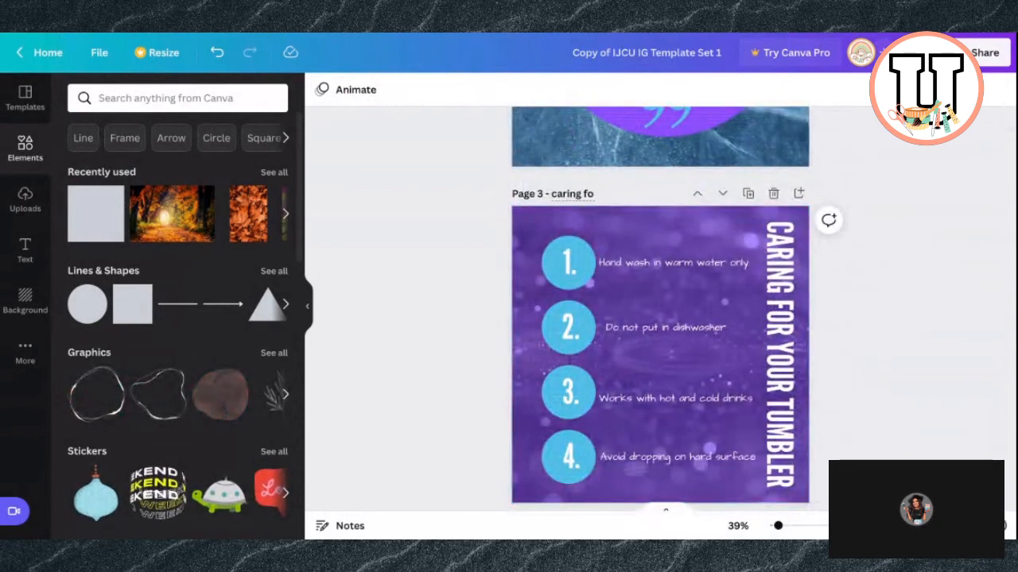
text(mbler)
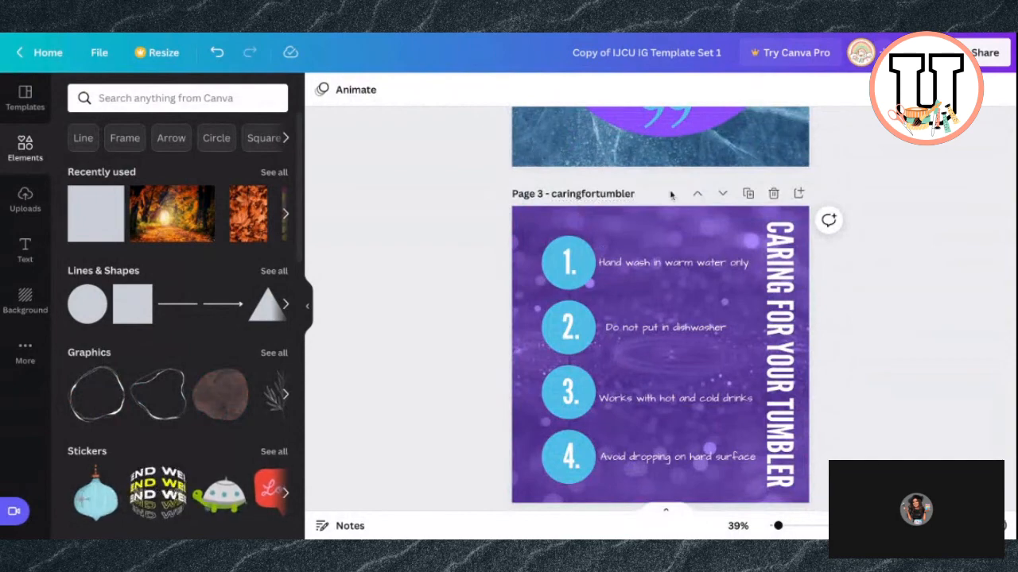
Look over the page titles and show all pages of the design together in a thumbnail grid
scroll(669, 189, up, 8)
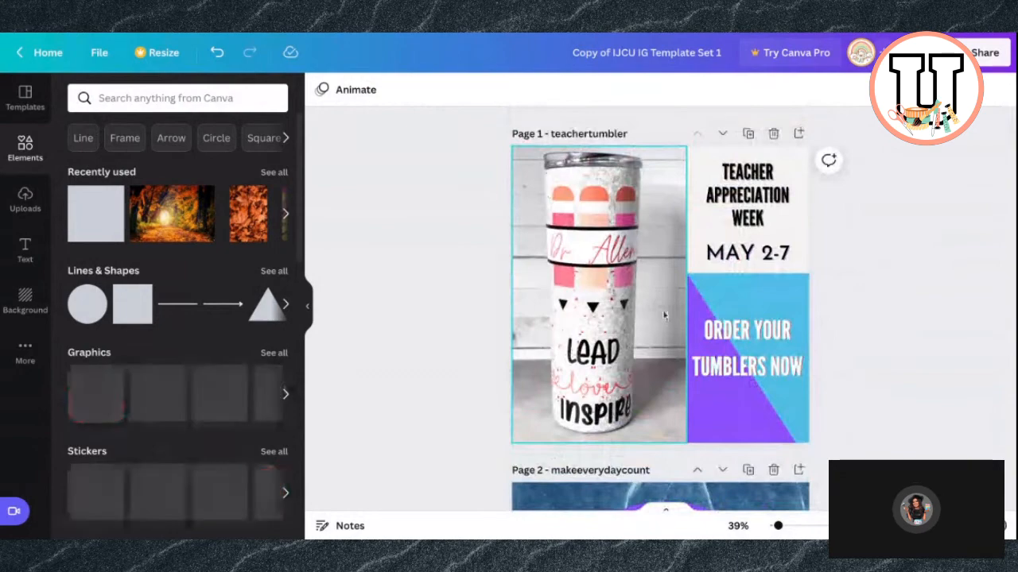
scroll(664, 315, down, 10)
scroll(664, 316, up, 10)
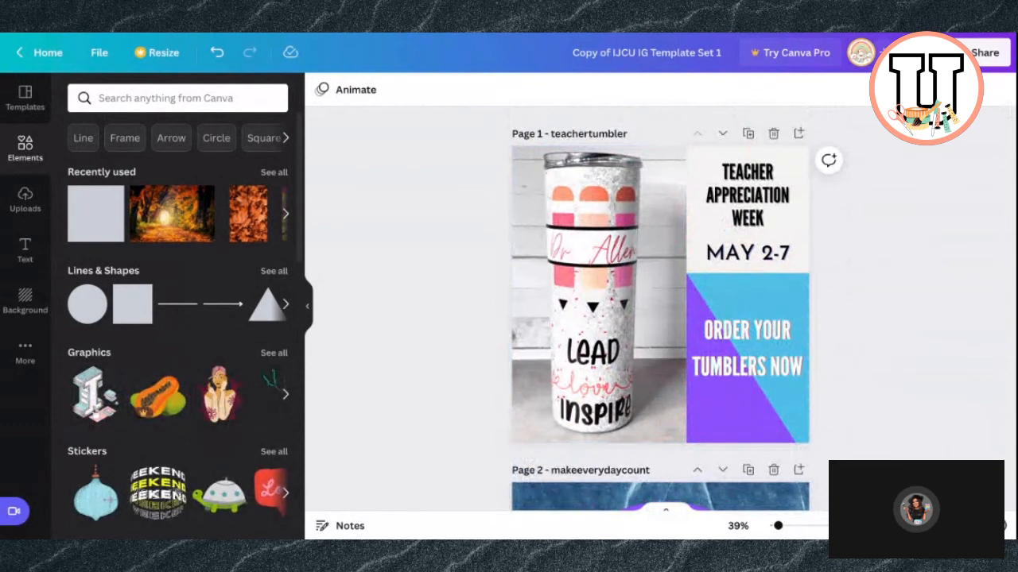
click(999, 525)
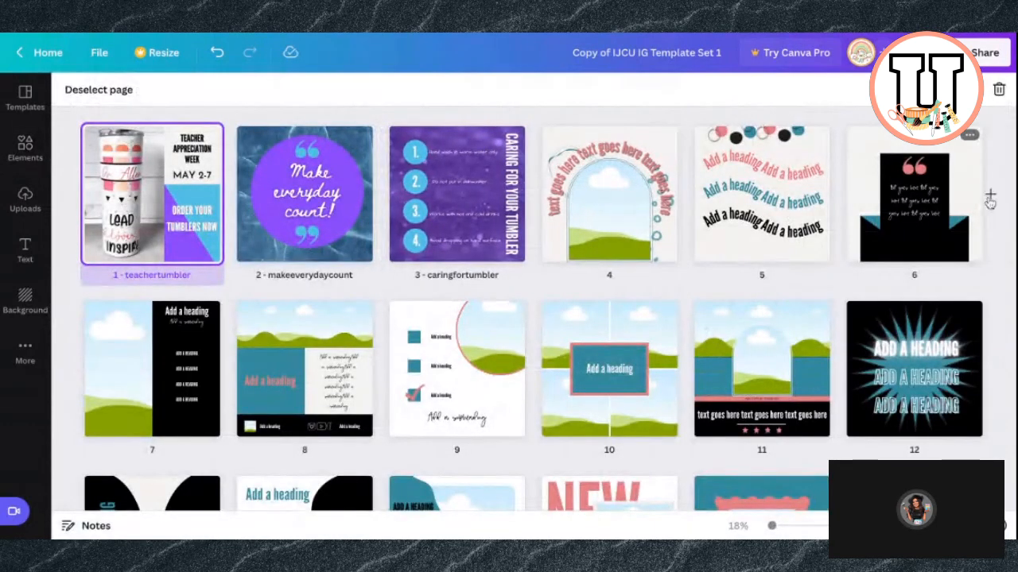
drag(1016, 286, 707, 286)
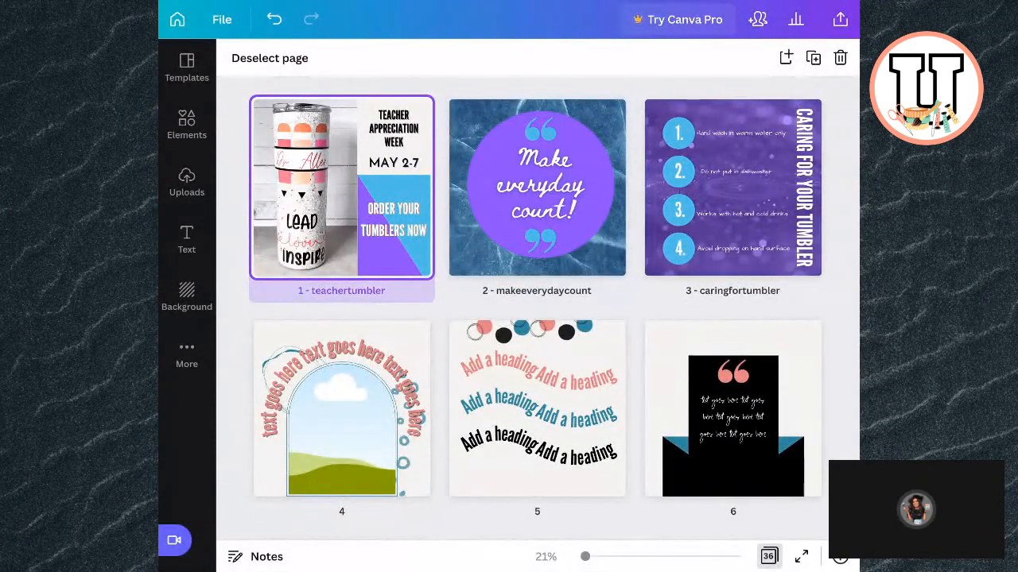
drag(870, 264, 999, 264)
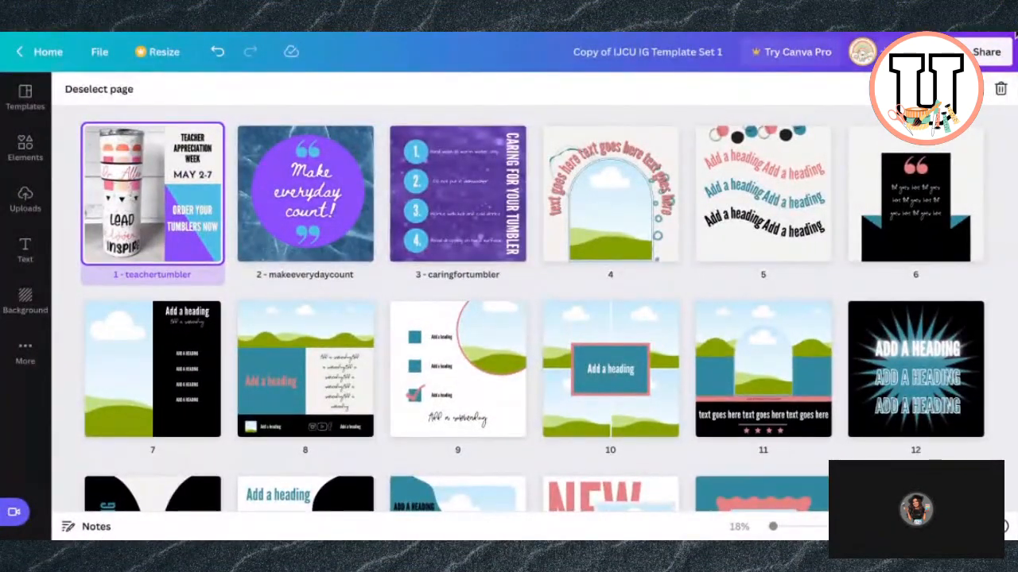
Download only pages 1–3 (teachertumbler, makeeverydaycount and caringfortumbler) of the design as PNG files
click(977, 55)
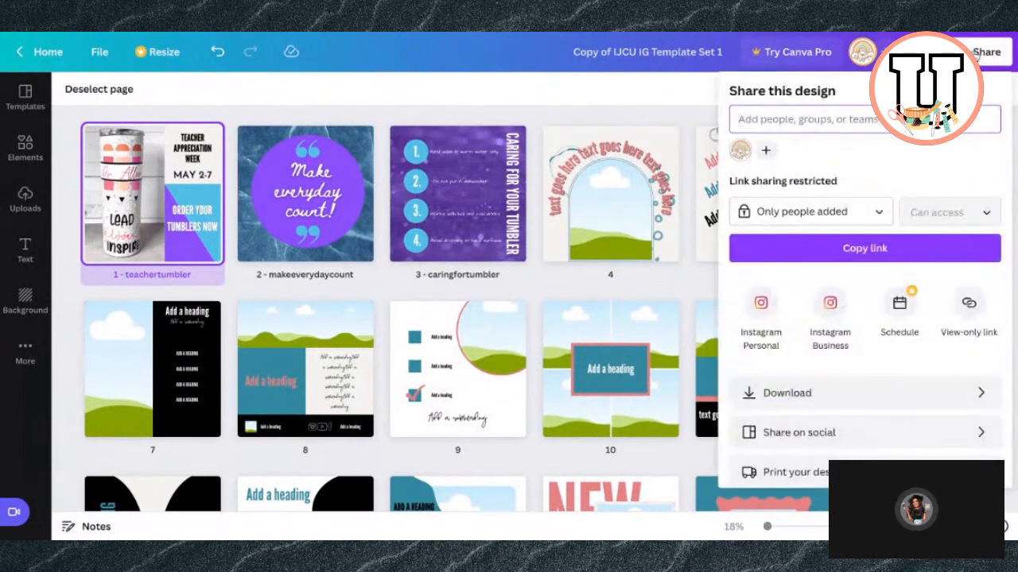
click(872, 387)
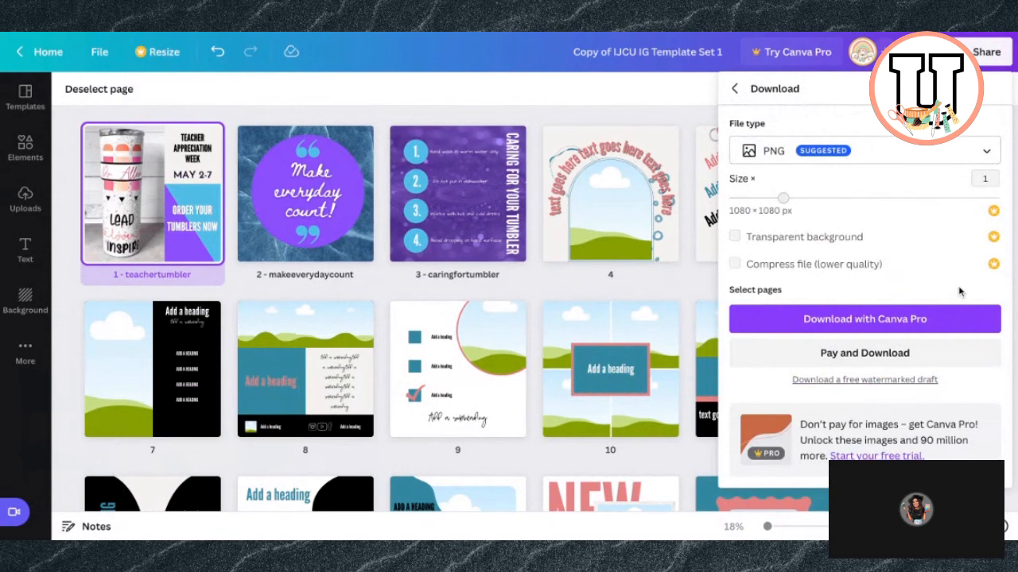
scroll(946, 270, down, 2)
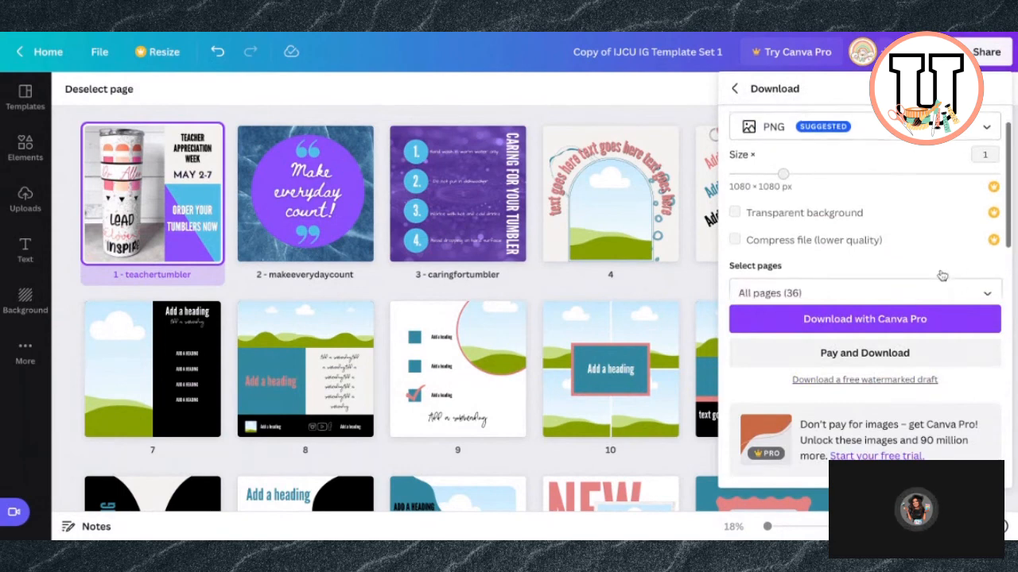
scroll(941, 275, down, 1)
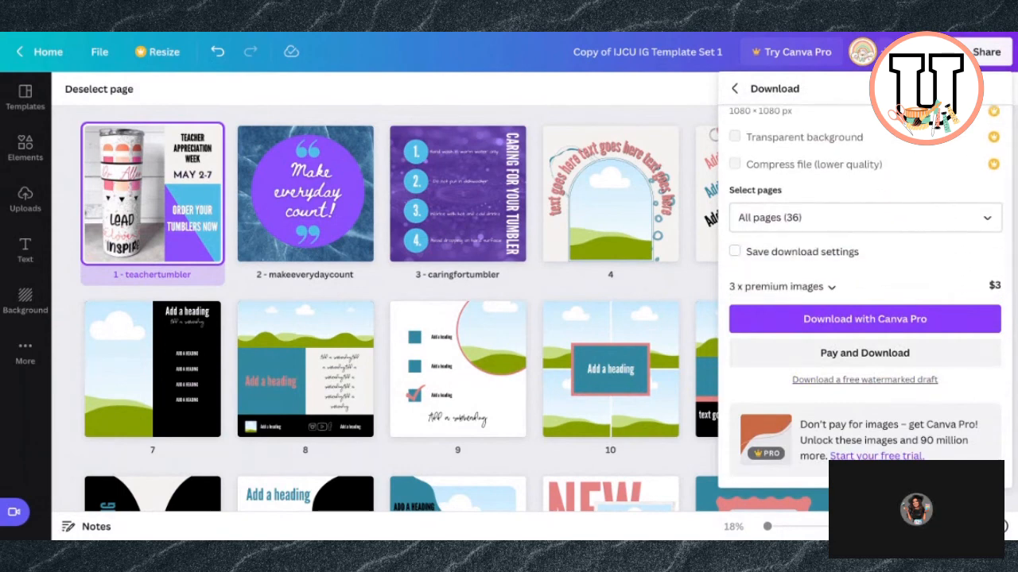
click(989, 216)
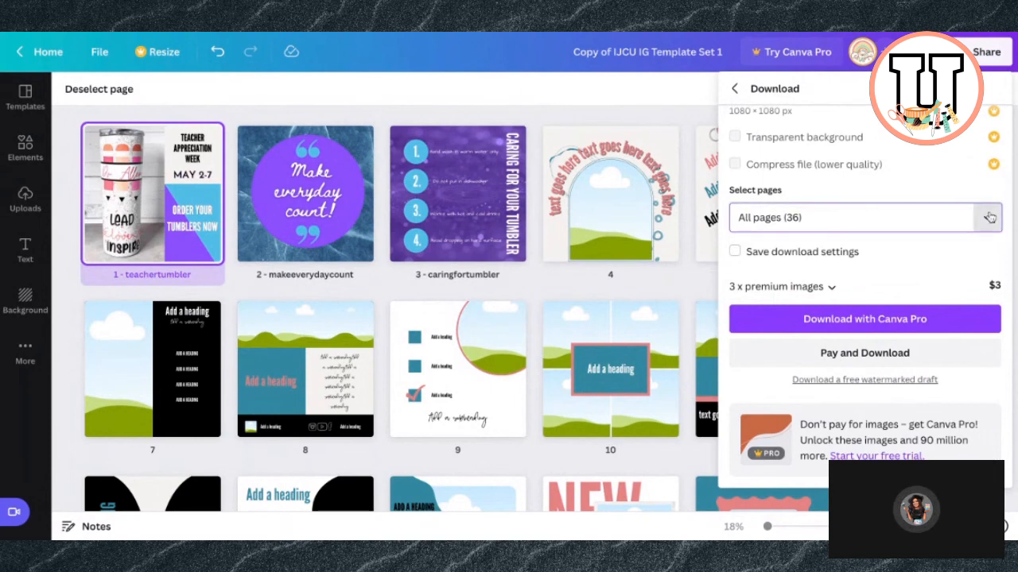
click(985, 297)
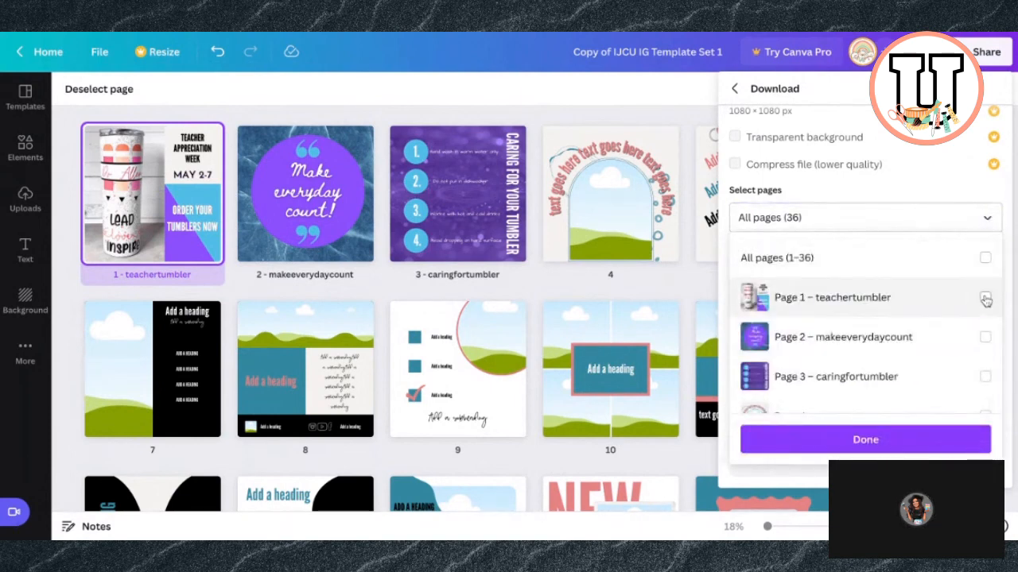
scroll(990, 318, down, 3)
click(985, 168)
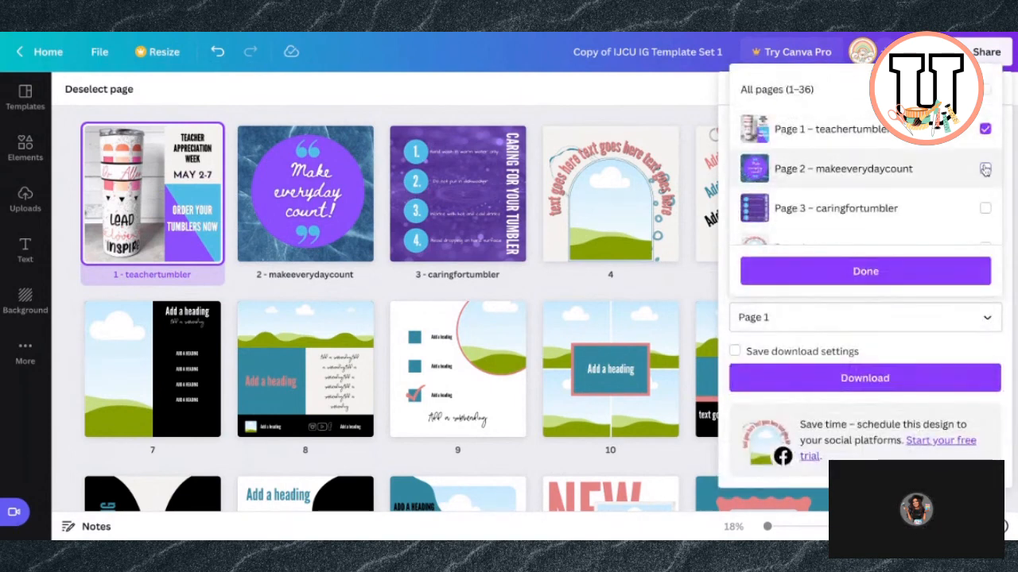
click(985, 207)
click(928, 270)
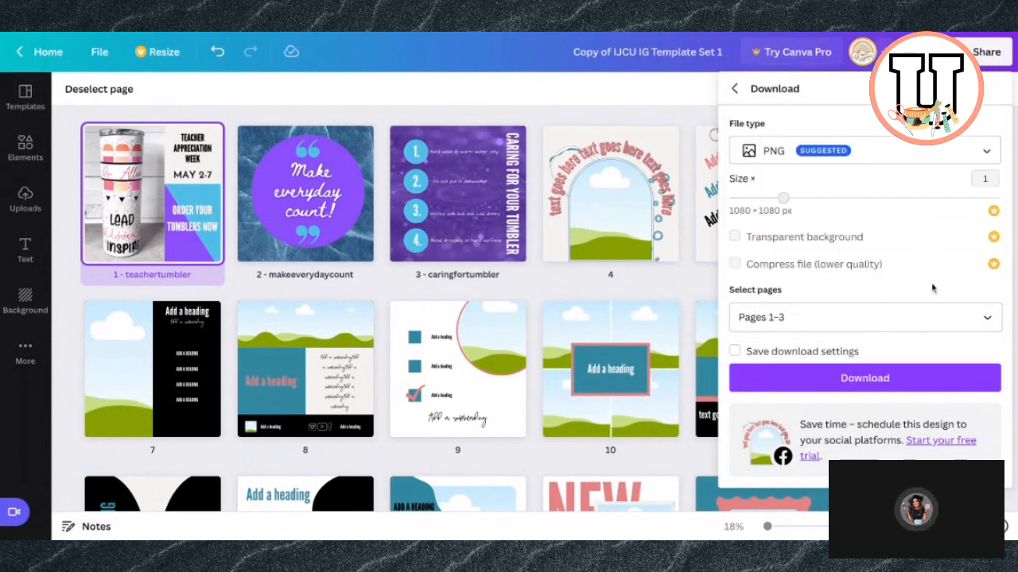
click(862, 379)
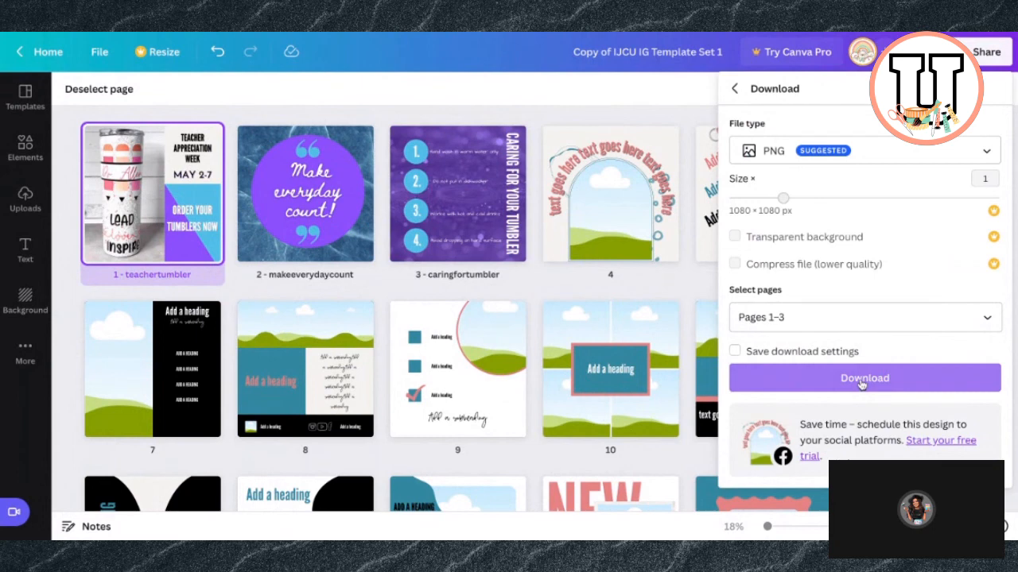